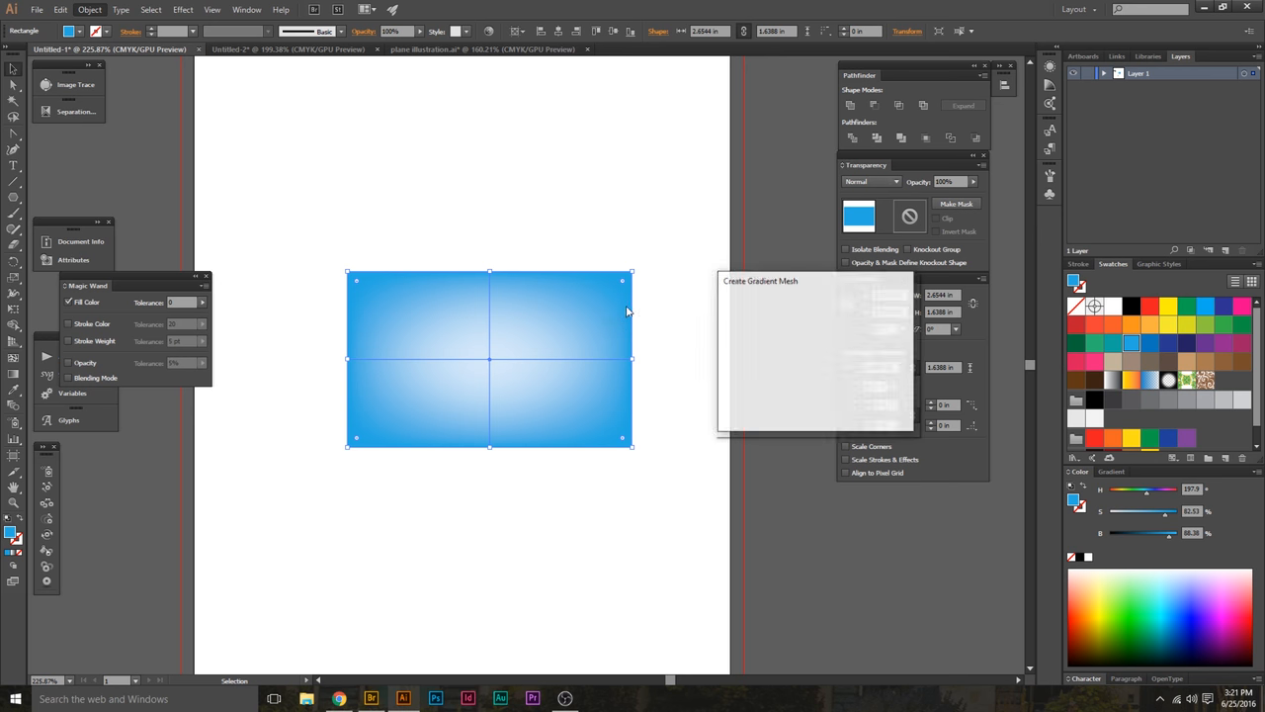
- Try a gradient mesh of 5 rows and 5 columns on the rectangle, previewing the Flat and To Center appearances
drag(814, 282, 795, 278)
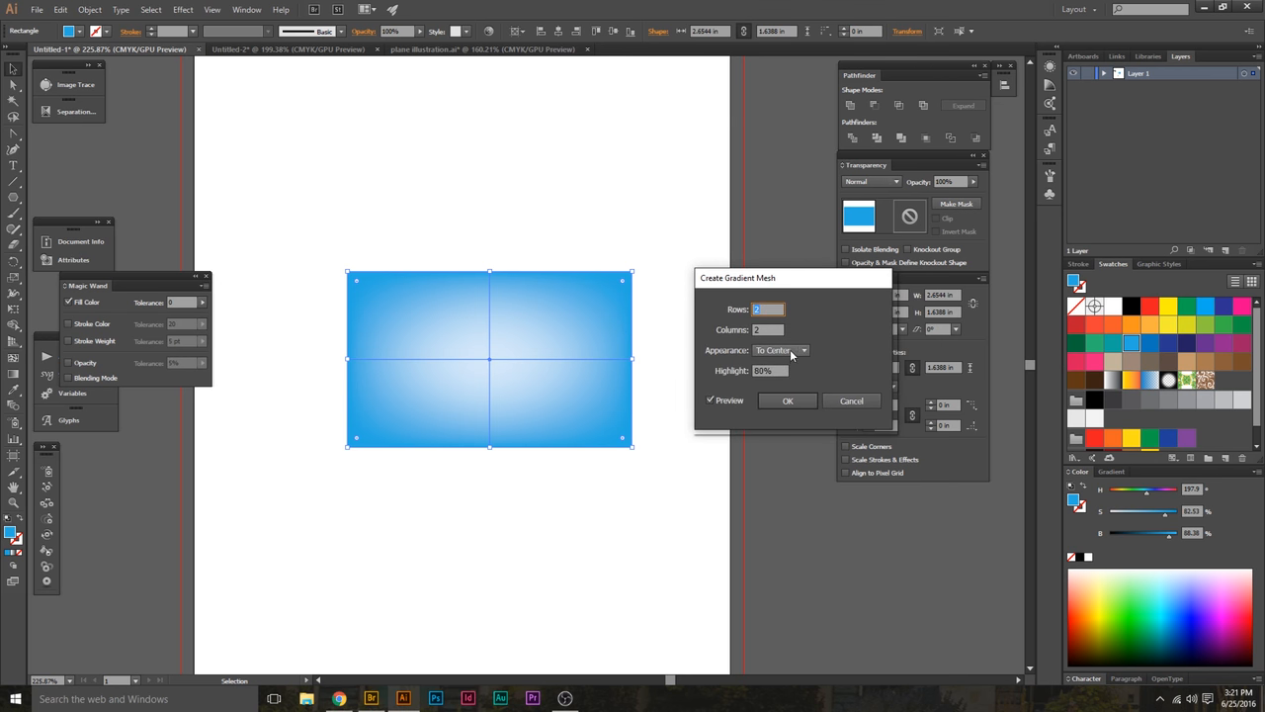
click(793, 352)
click(793, 365)
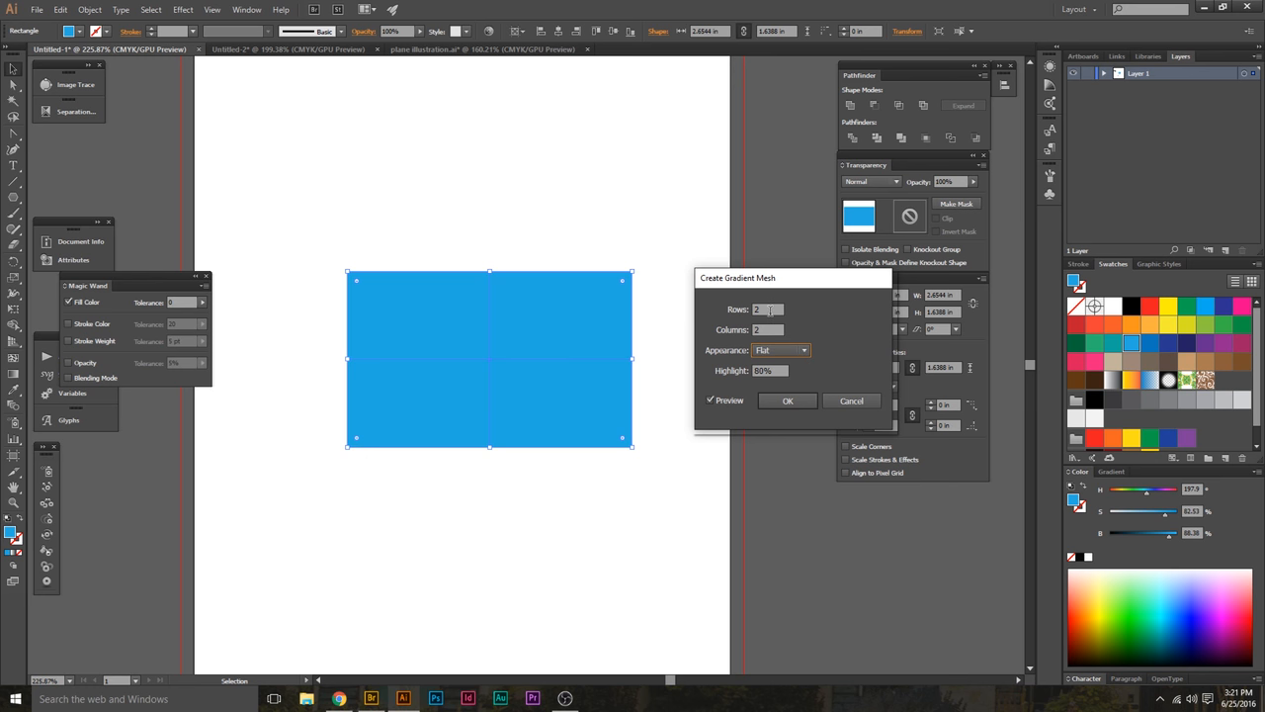
click(770, 310)
click(753, 329)
text(5)
click(772, 310)
click(779, 352)
click(782, 373)
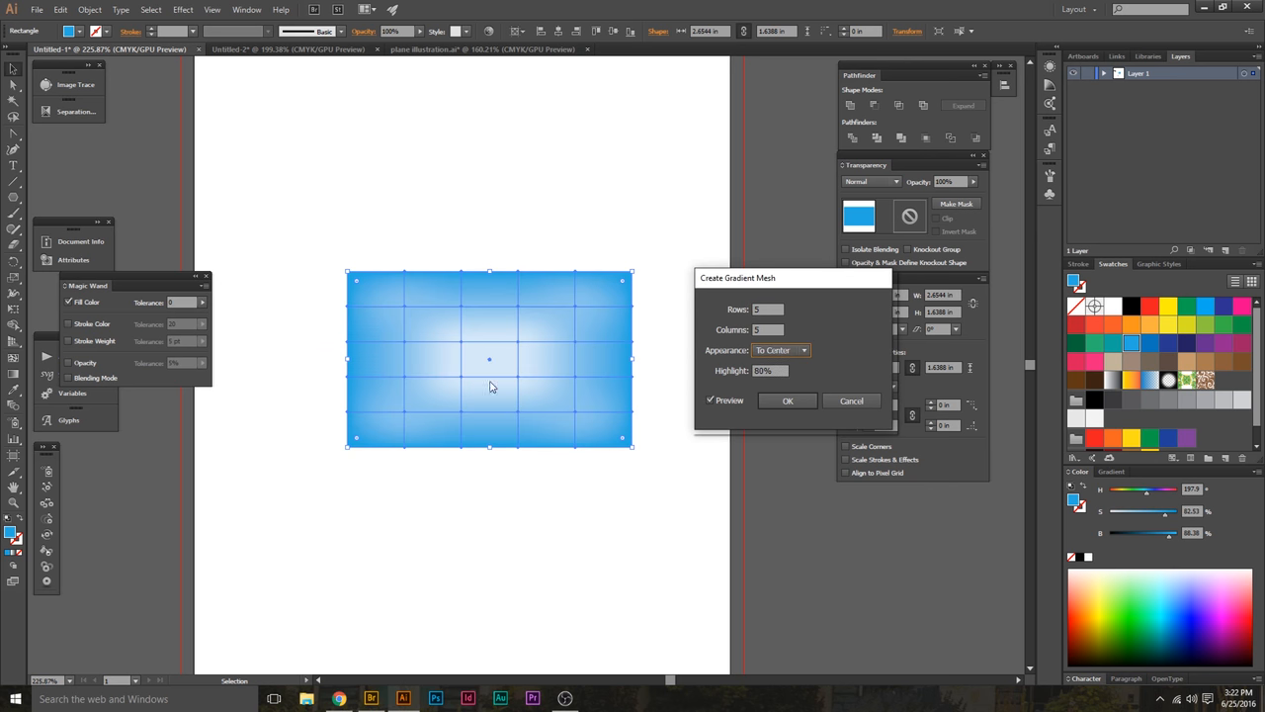
- Create the rectangle's gradient mesh with 2 rows, 2 columns and a 100% highlight
double_click(781, 371)
text(100)
click(774, 329)
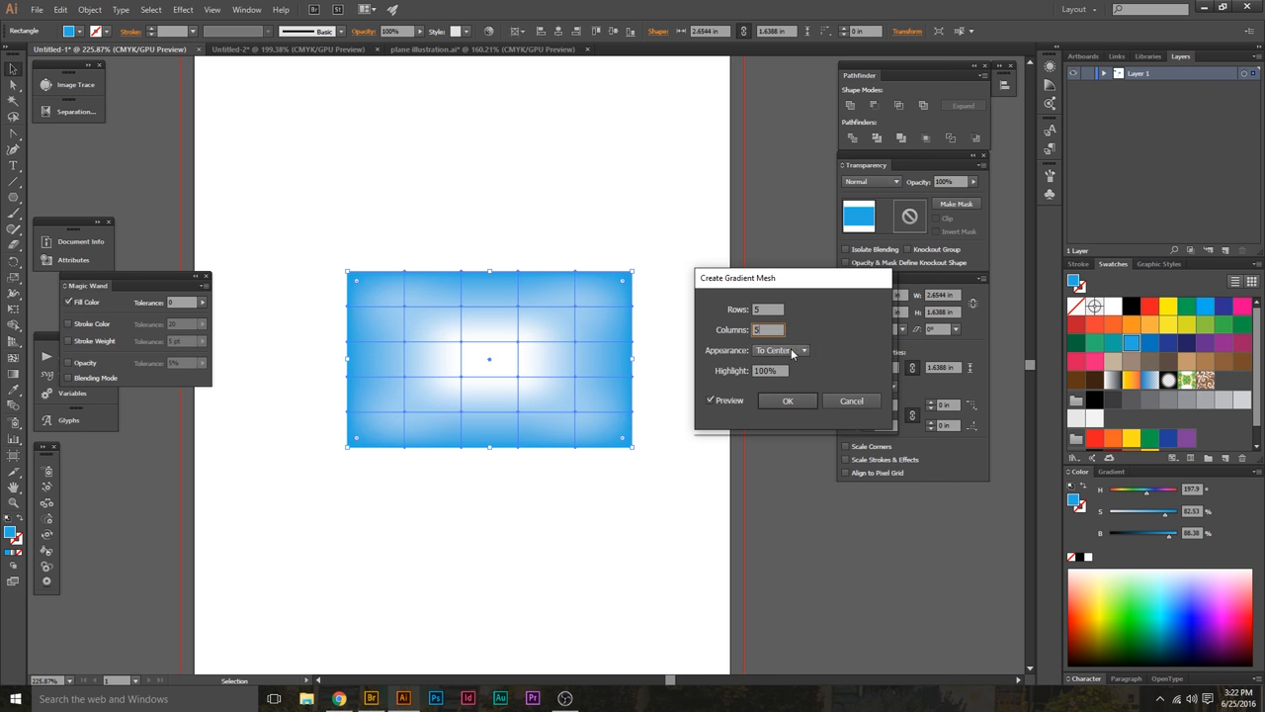
double_click(776, 309)
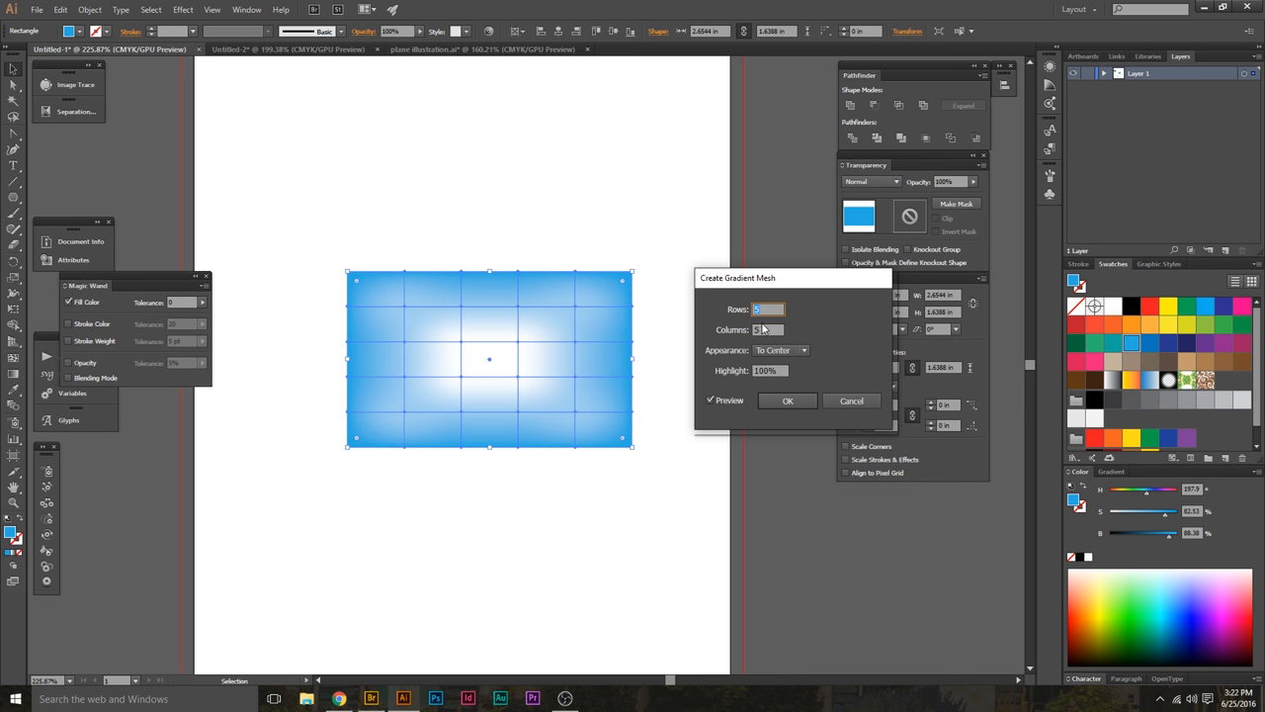
text(2)
key(Tab)
text(2)
key(shift+Tab)
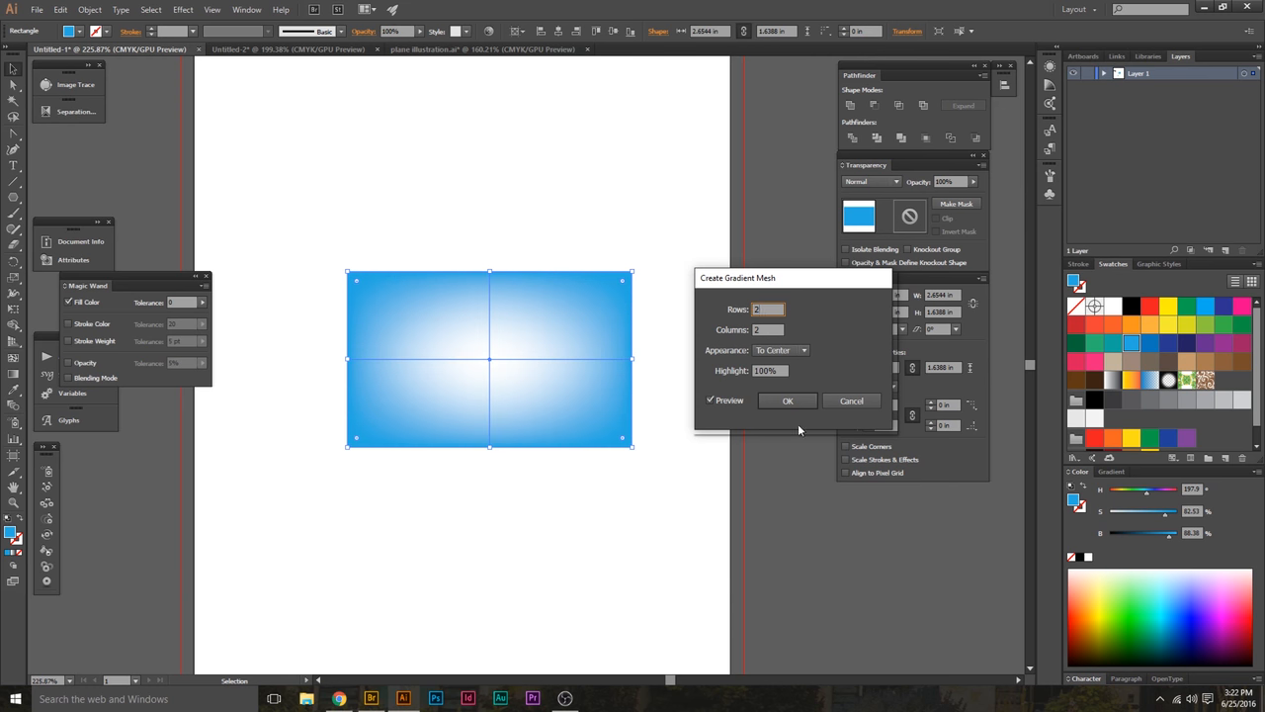
click(785, 401)
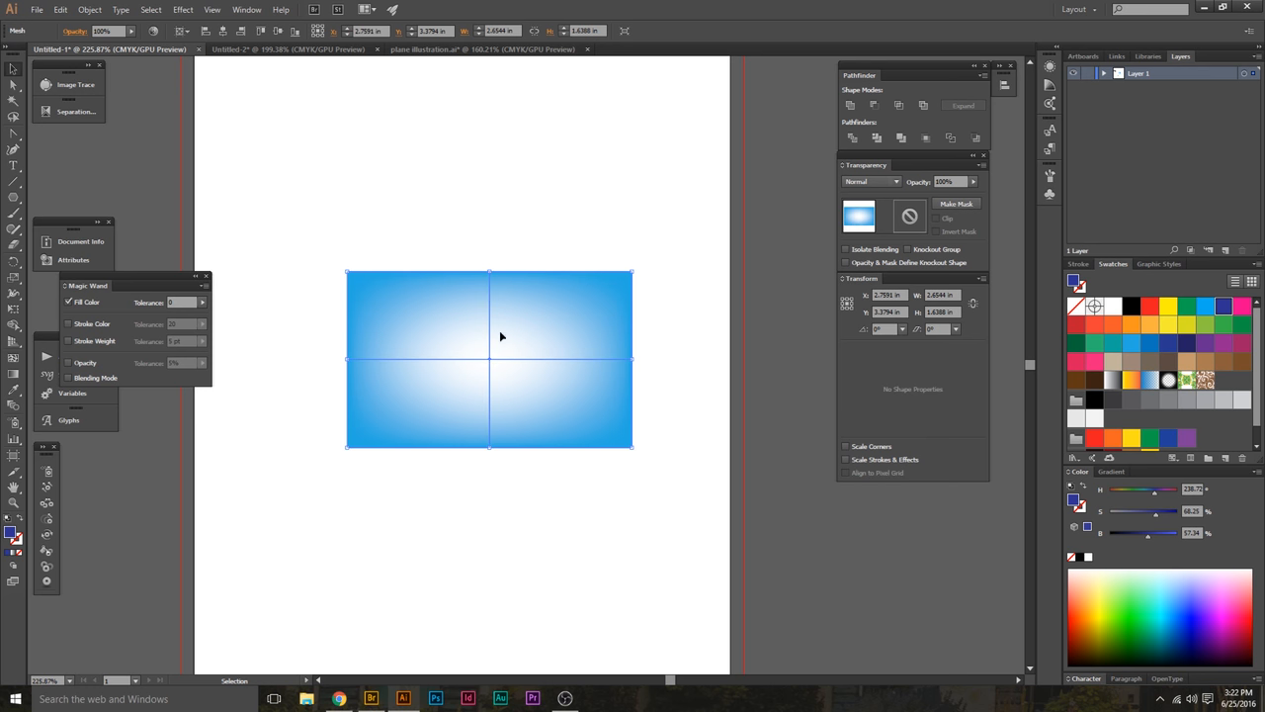
- Colour the mesh points along the rectangle's right edge orange
click(644, 289)
key(a)
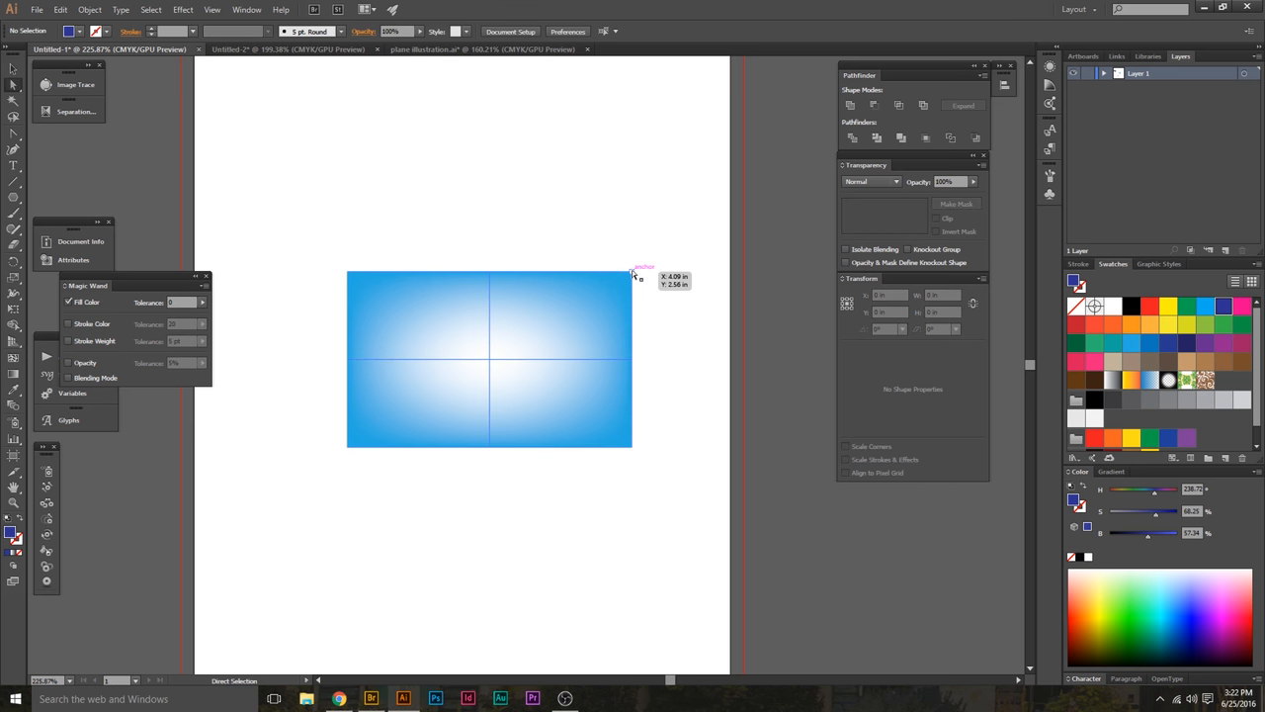
click(633, 281)
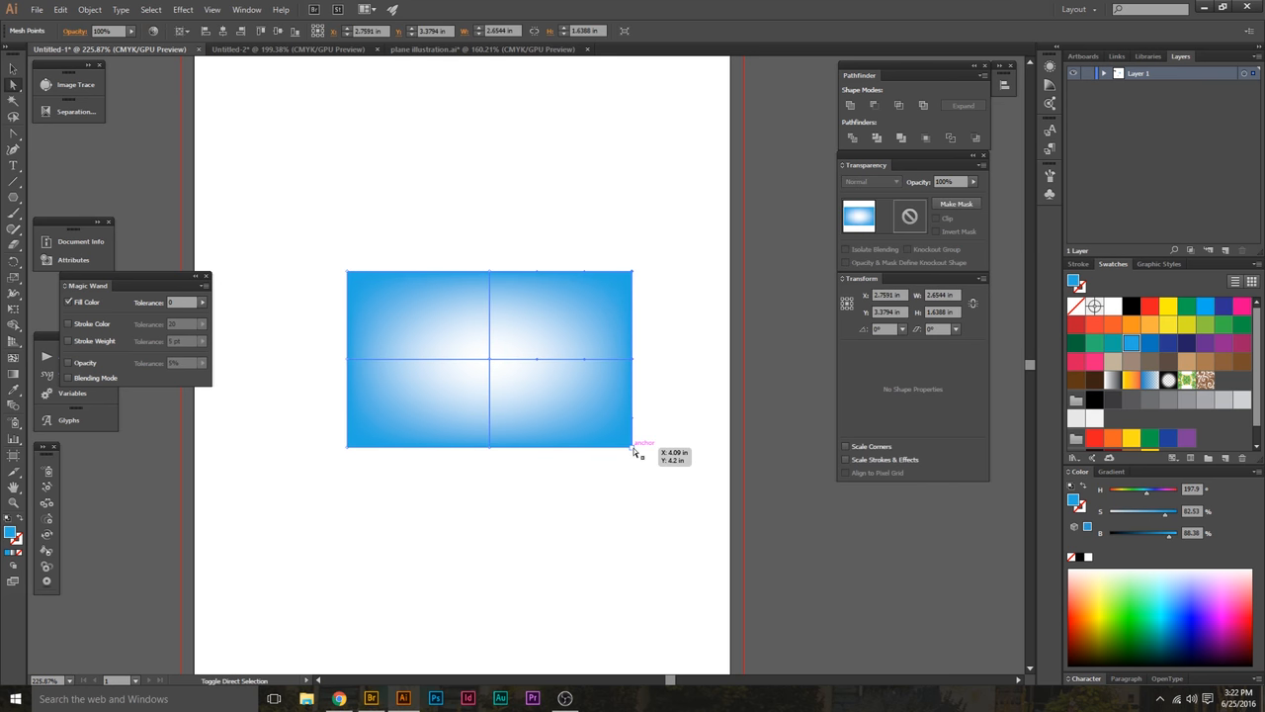
click(1113, 324)
click(694, 282)
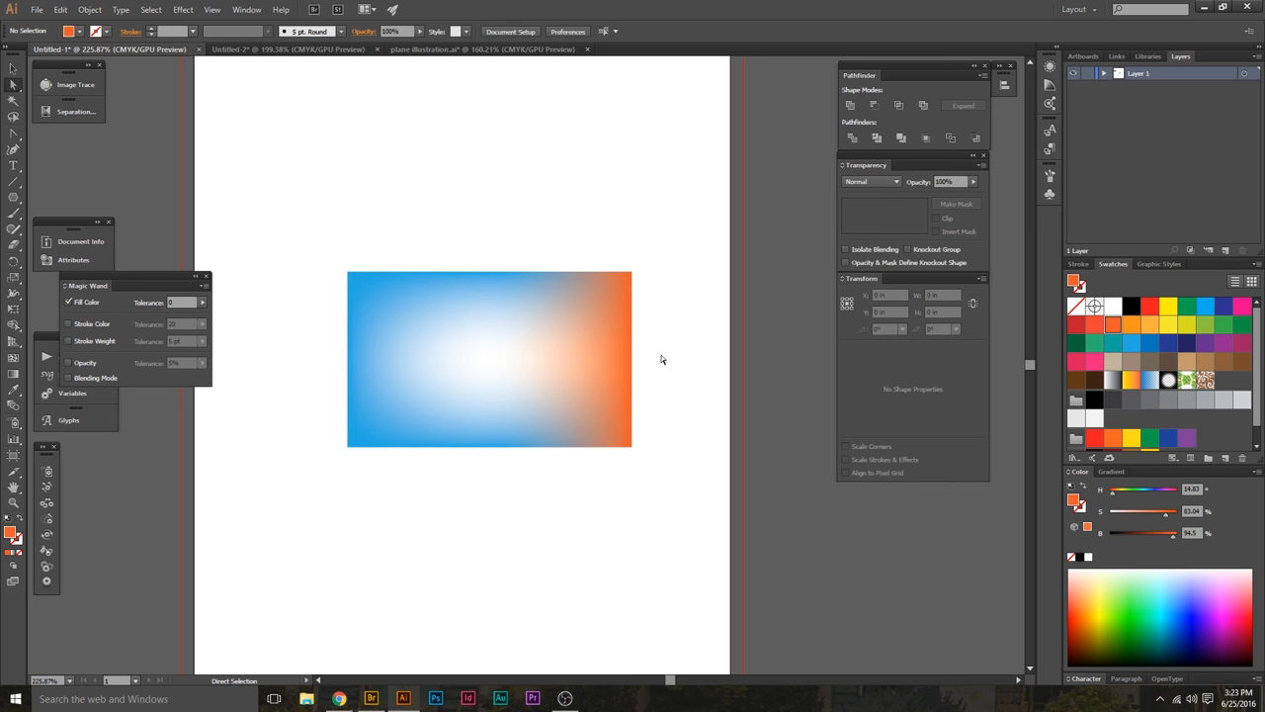
- Recolour the rectangle's central mesh point, trying black before settling on dark blue
click(489, 359)
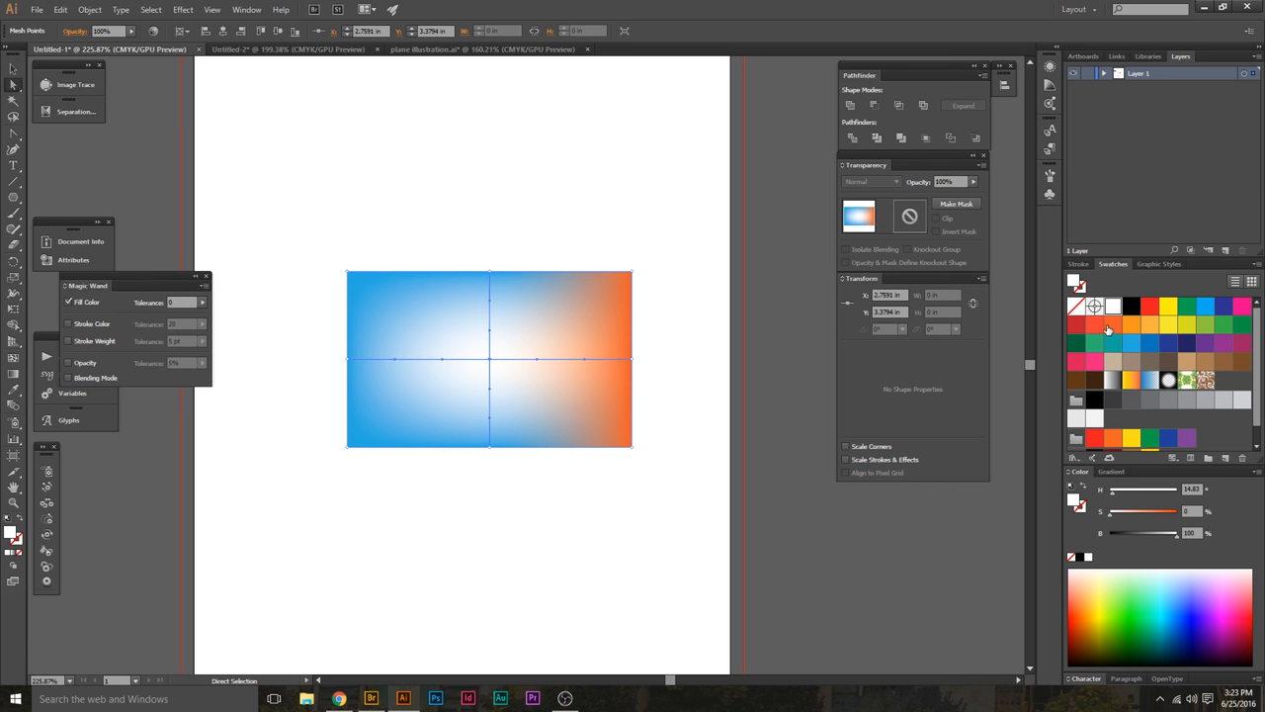
click(1132, 306)
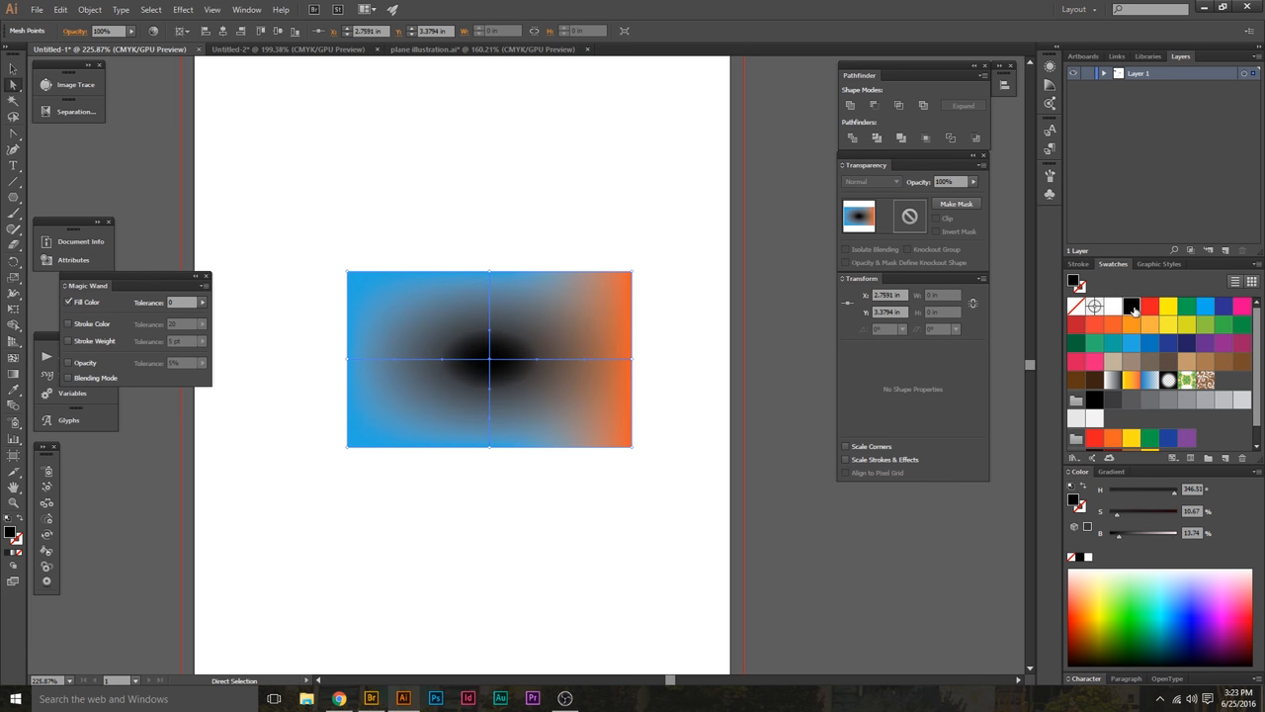
click(1167, 343)
key(v)
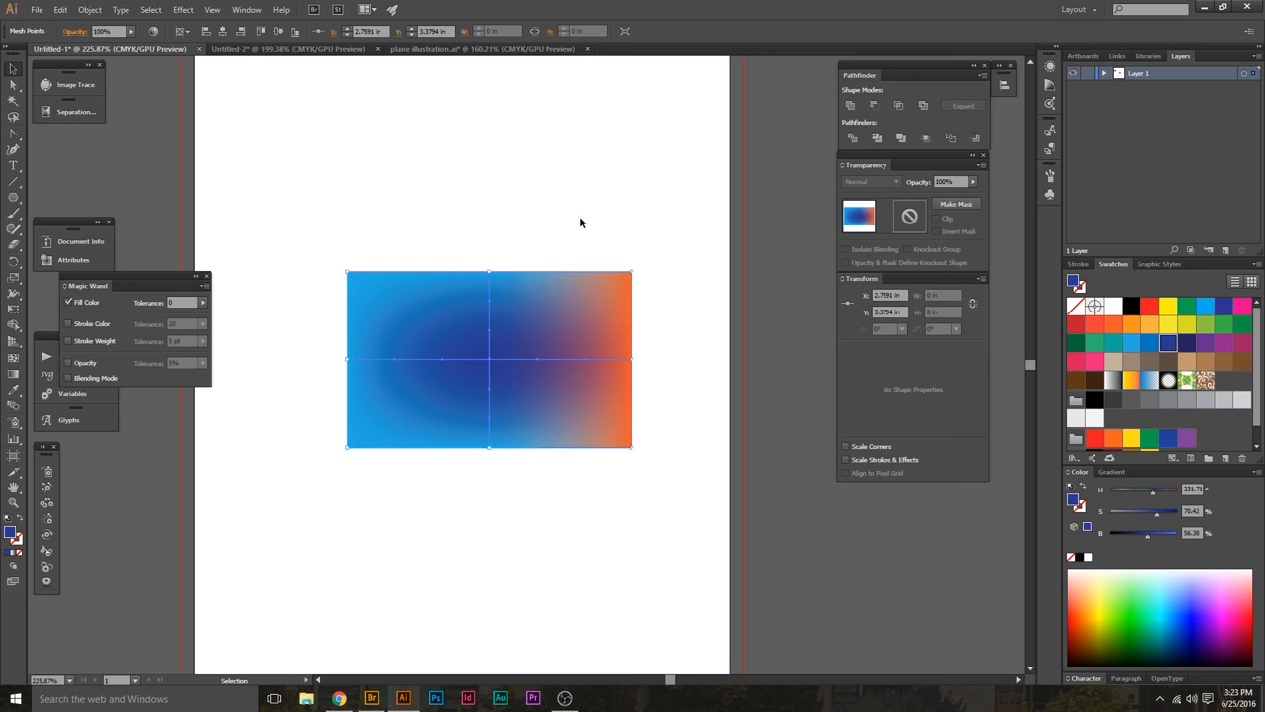
click(580, 215)
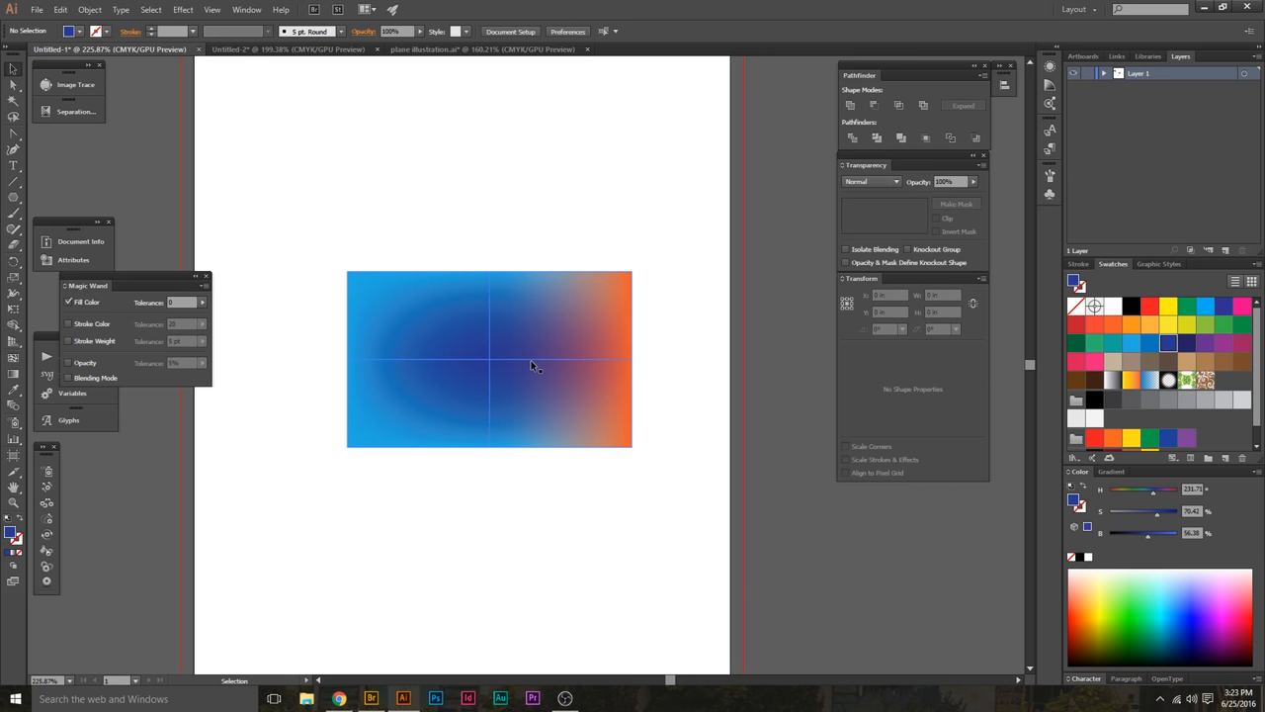
- Select the mesh points along the rectangle's left edge and colour them red
key(q)
mouse_move(363, 252)
mouse_down()
mouse_move(368, 393)
mouse_move(345, 184)
mouse_up()
key(a)
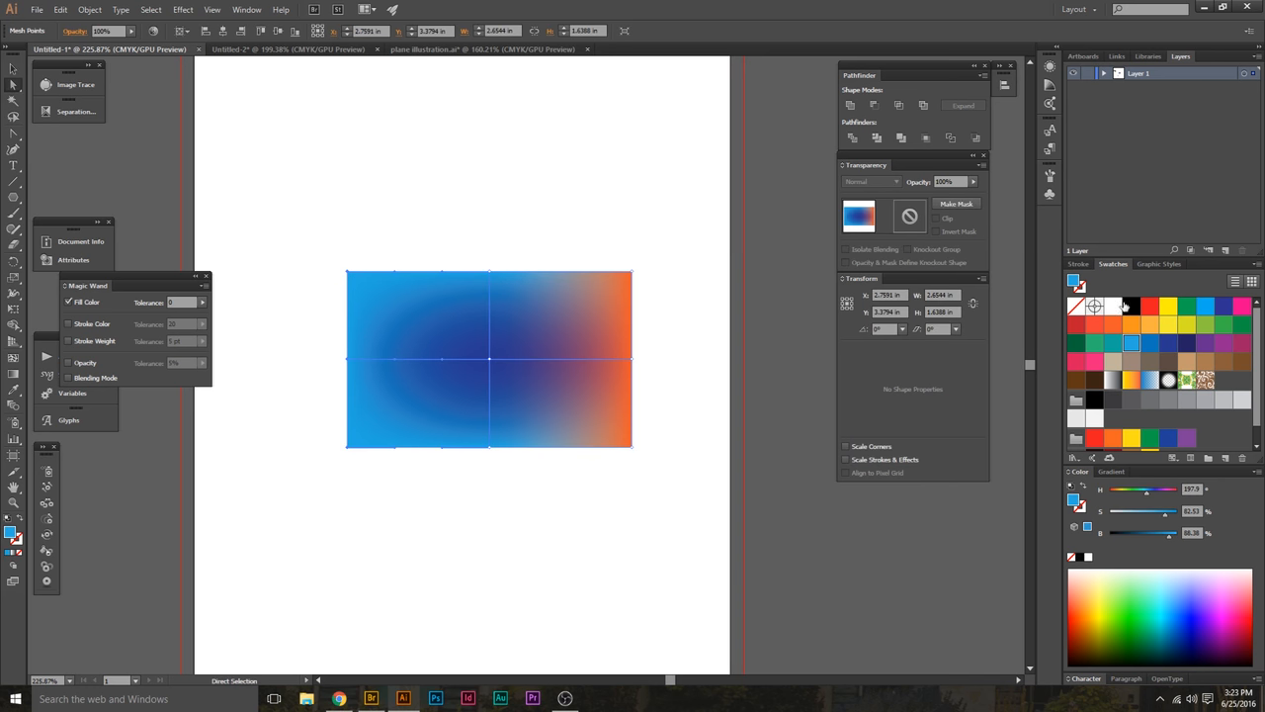
click(1149, 308)
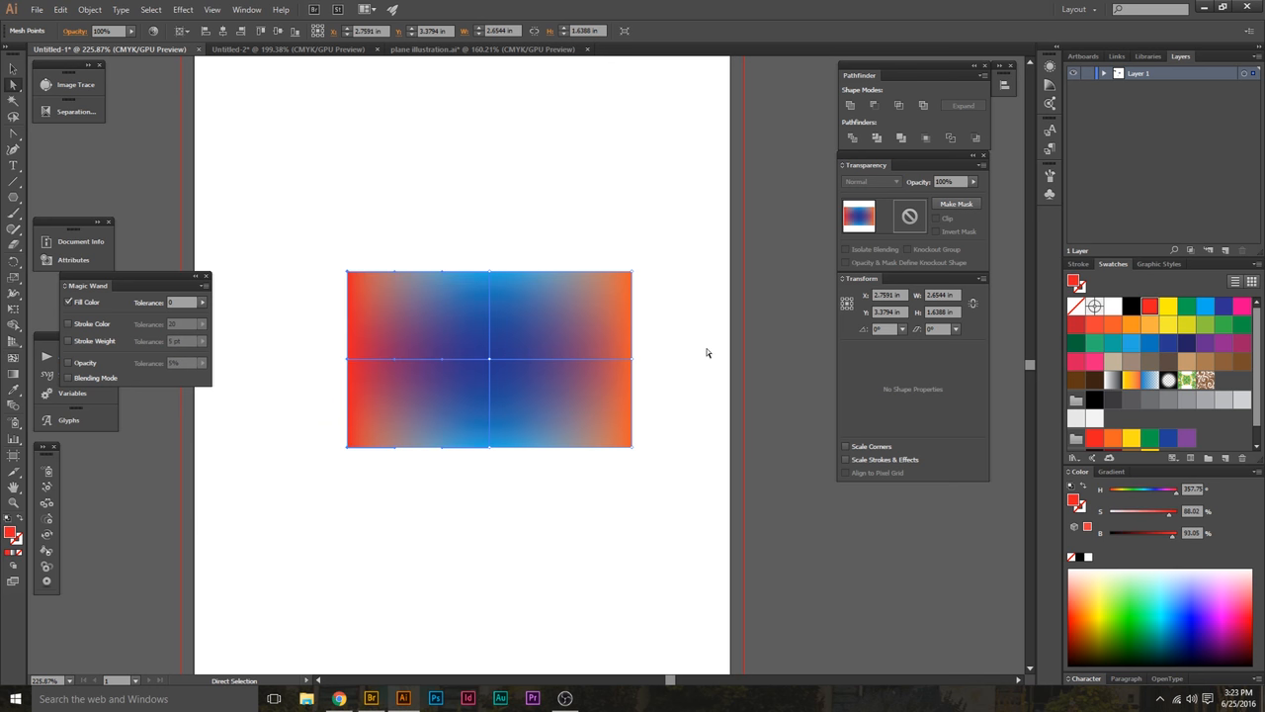
click(599, 225)
- Move the whole gradient mesh rectangle down into the lower part of the artboard
key(v)
drag(586, 353, 591, 361)
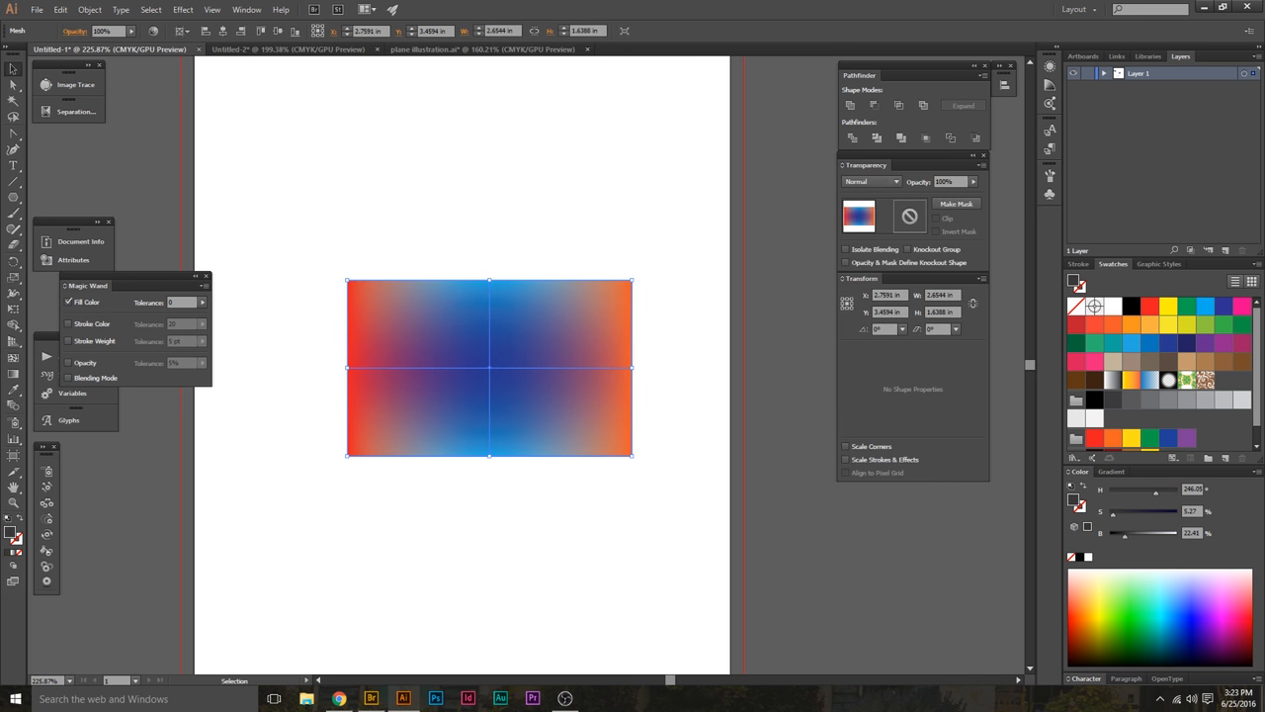
key(ctrl+shift+a)
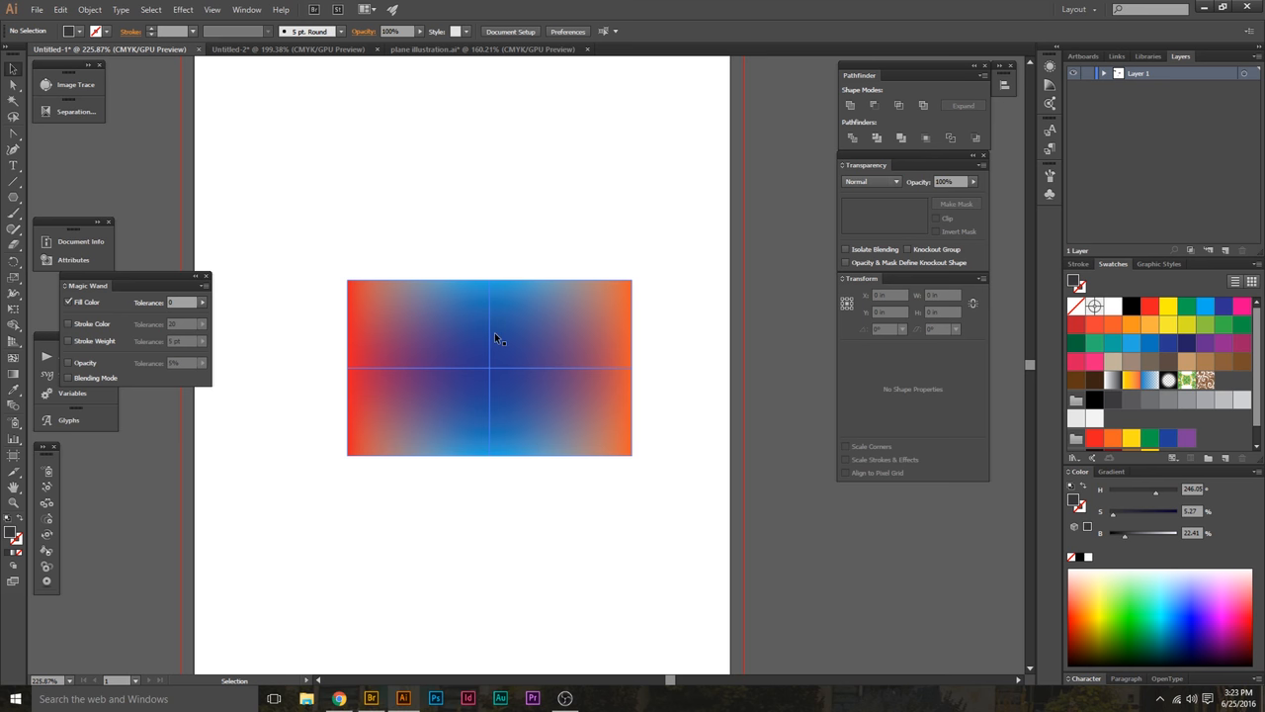
drag(510, 324, 473, 443)
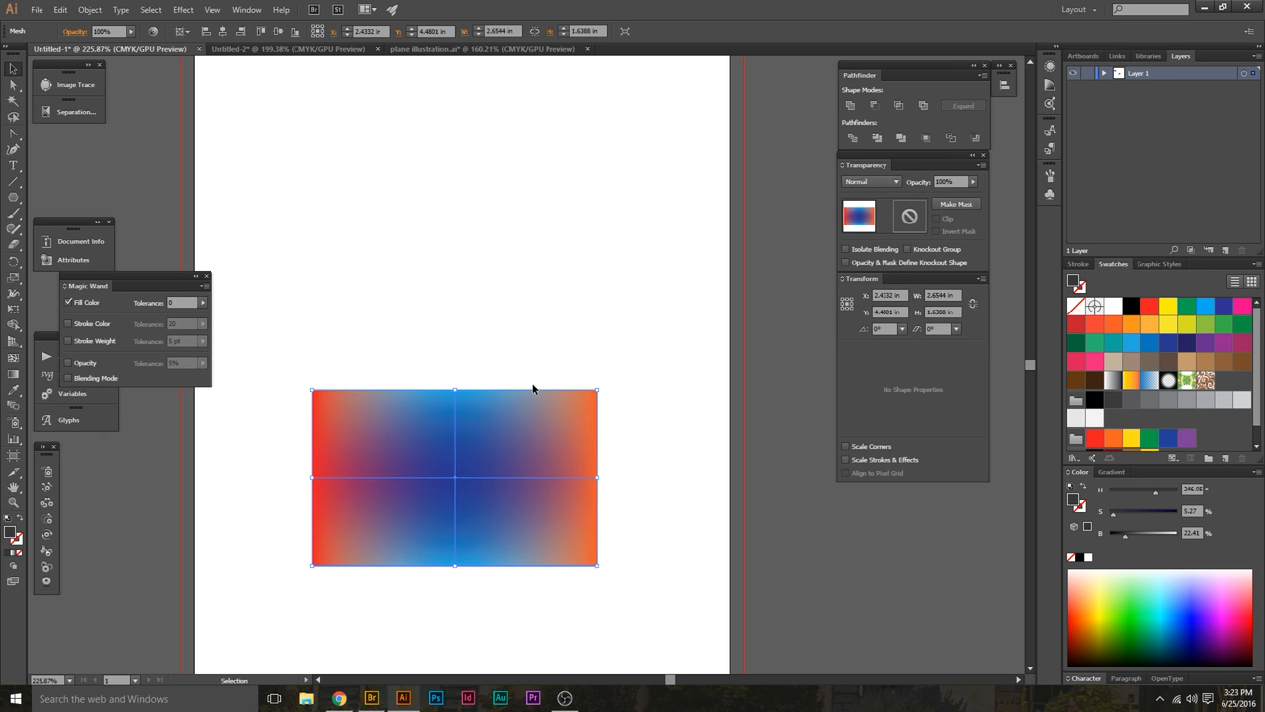
- Bring the dark curved shape from beside the artboard onto it, placed above the gradient rectangle
scroll(553, 336, left, 5)
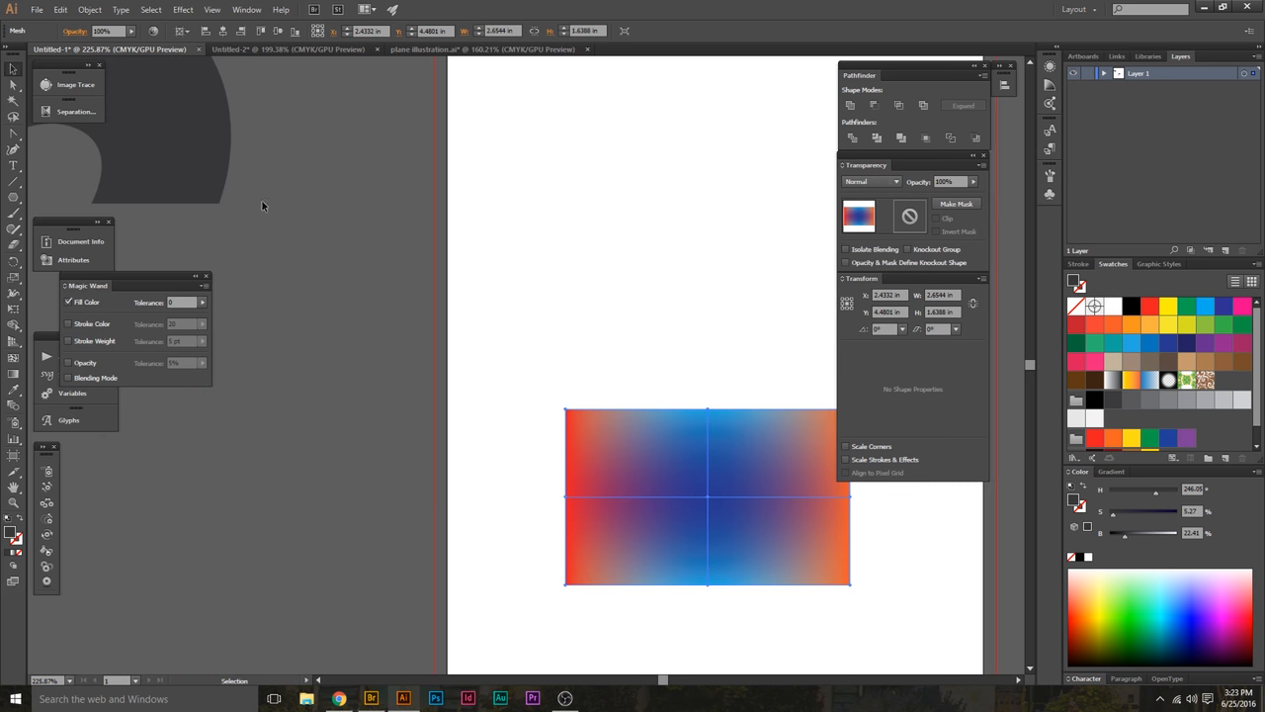
drag(168, 147, 698, 321)
scroll(389, 369, right, 5)
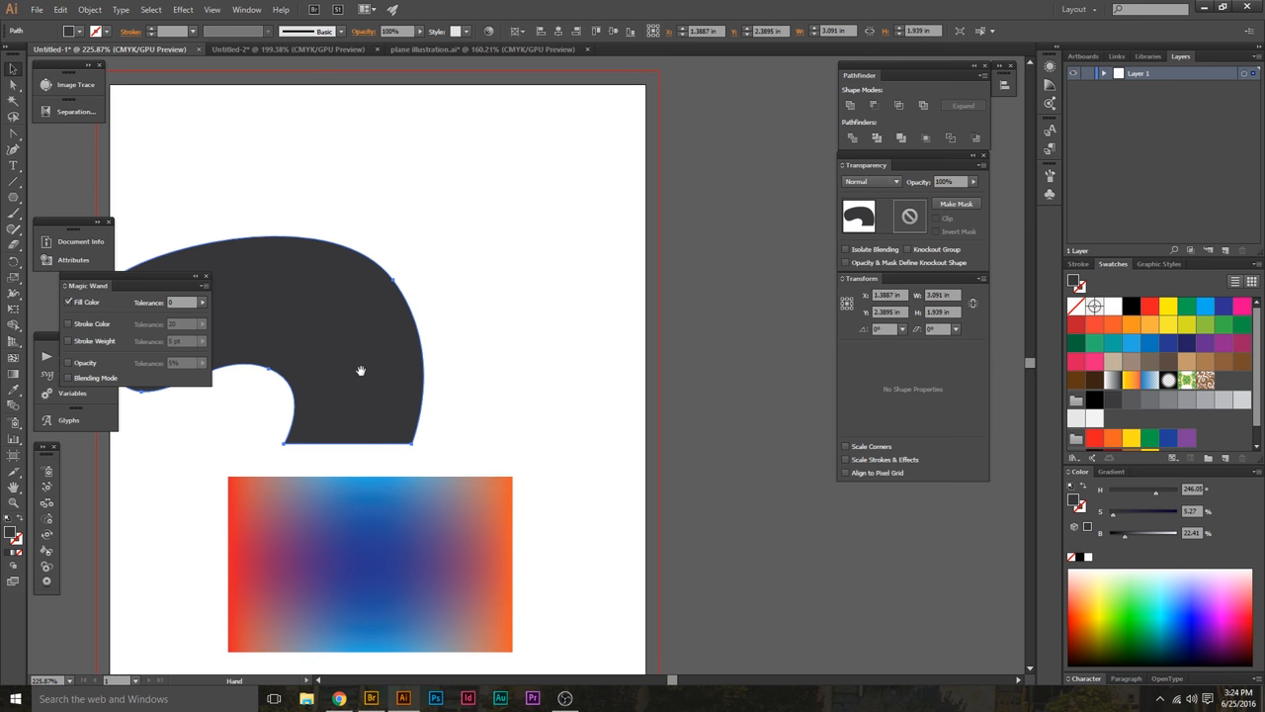
scroll(396, 368, left, 2)
drag(445, 367, 559, 356)
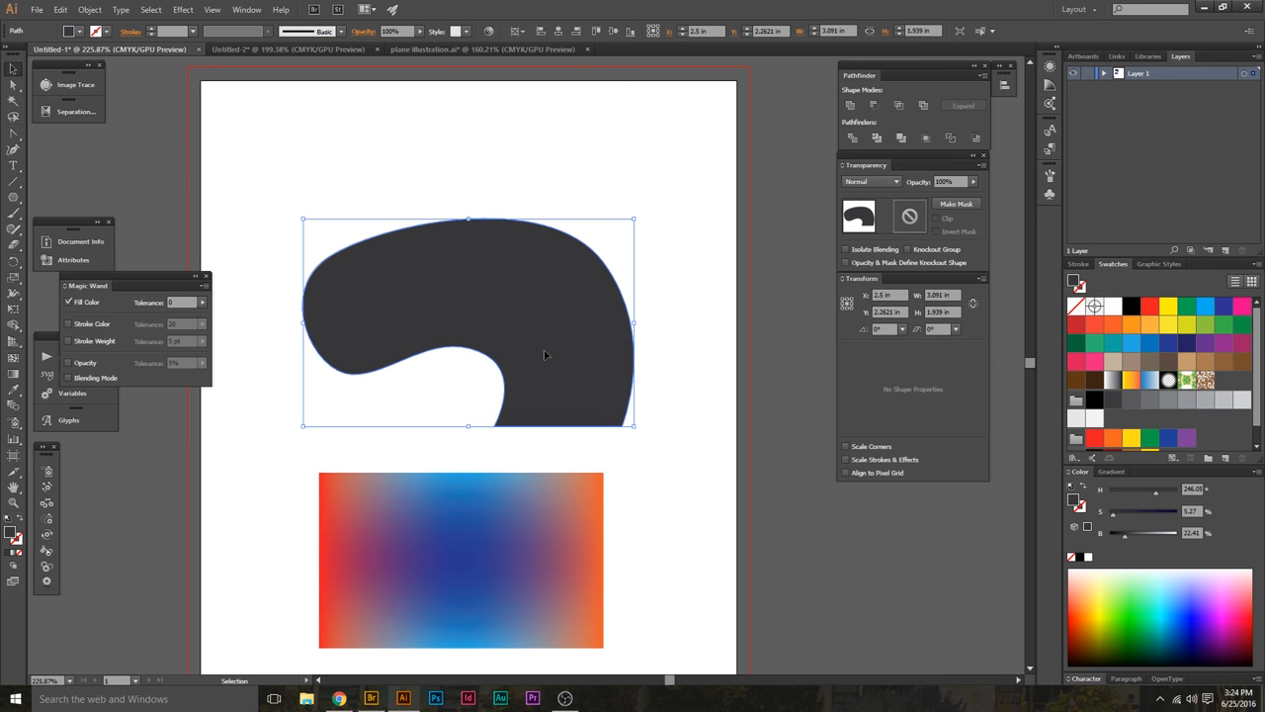
- Create a gradient mesh on the dark curved shape with 3 rows, 2 columns and a Flat appearance
click(100, 10)
click(136, 193)
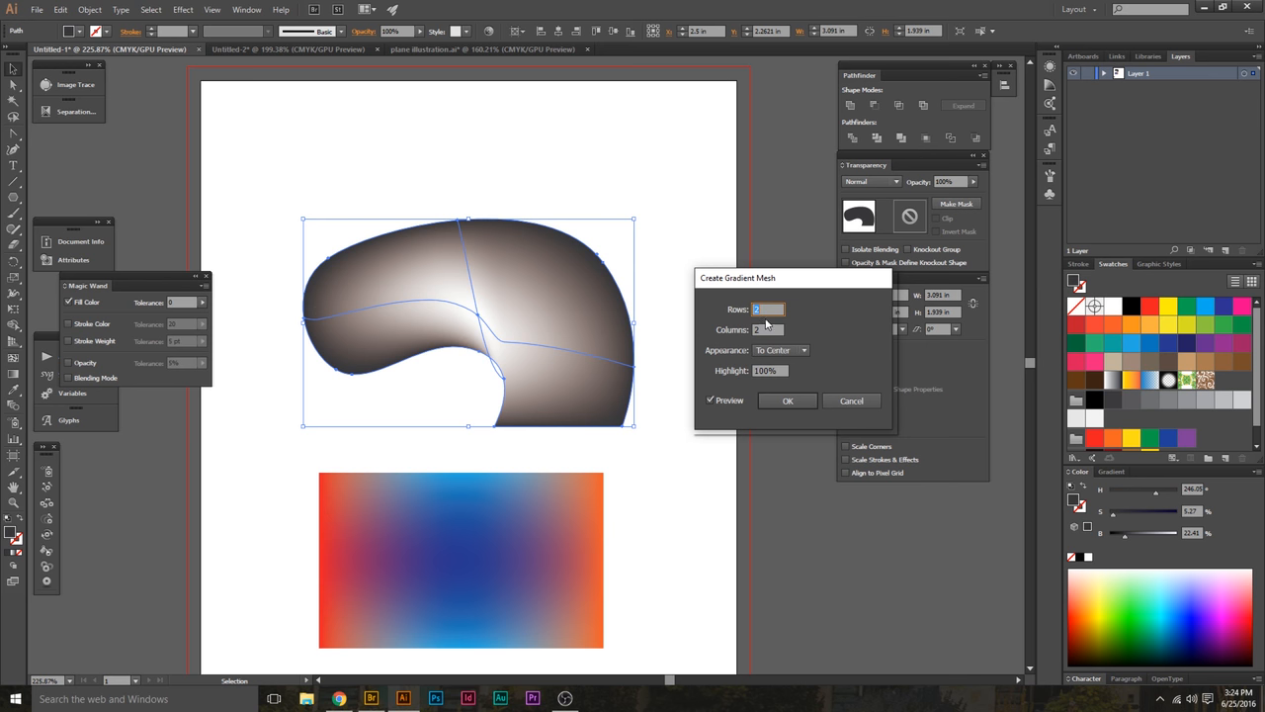
text(3)
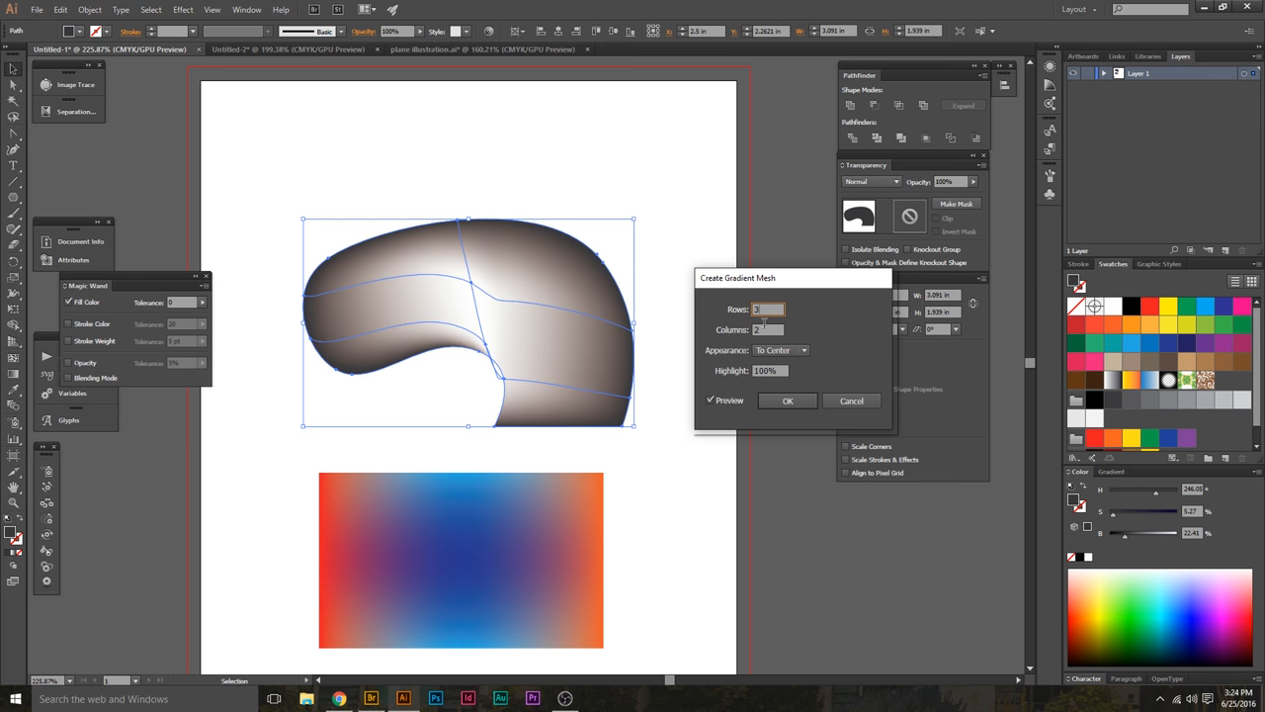
key(Tab)
click(786, 359)
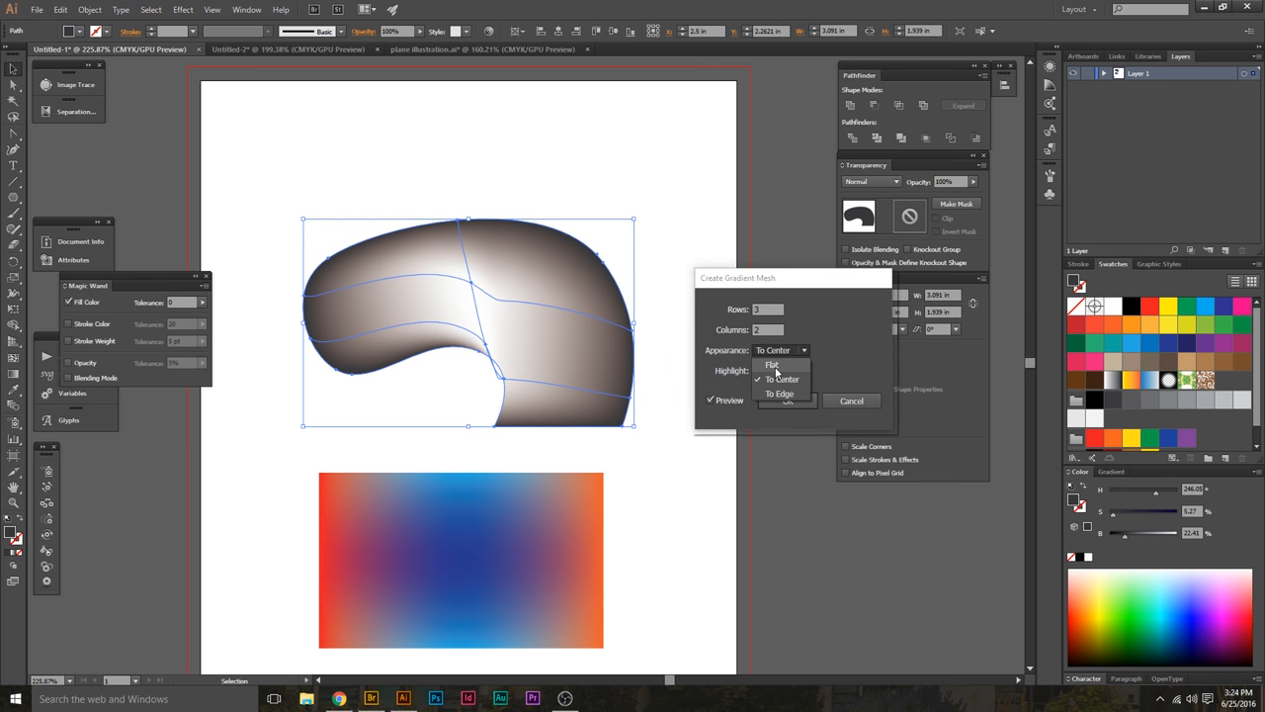
click(779, 364)
click(787, 400)
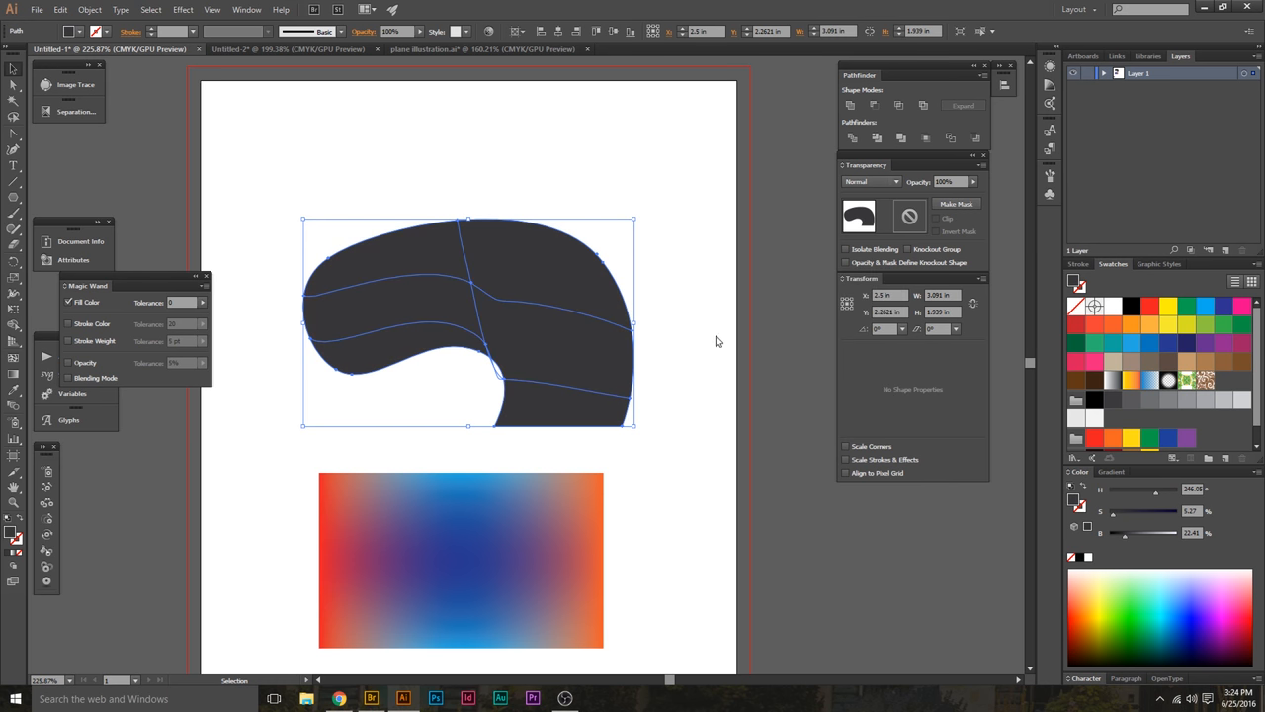
- Shift the curved shape's two interior mesh points slightly up and to the right and colour them purple
key(a)
click(469, 283)
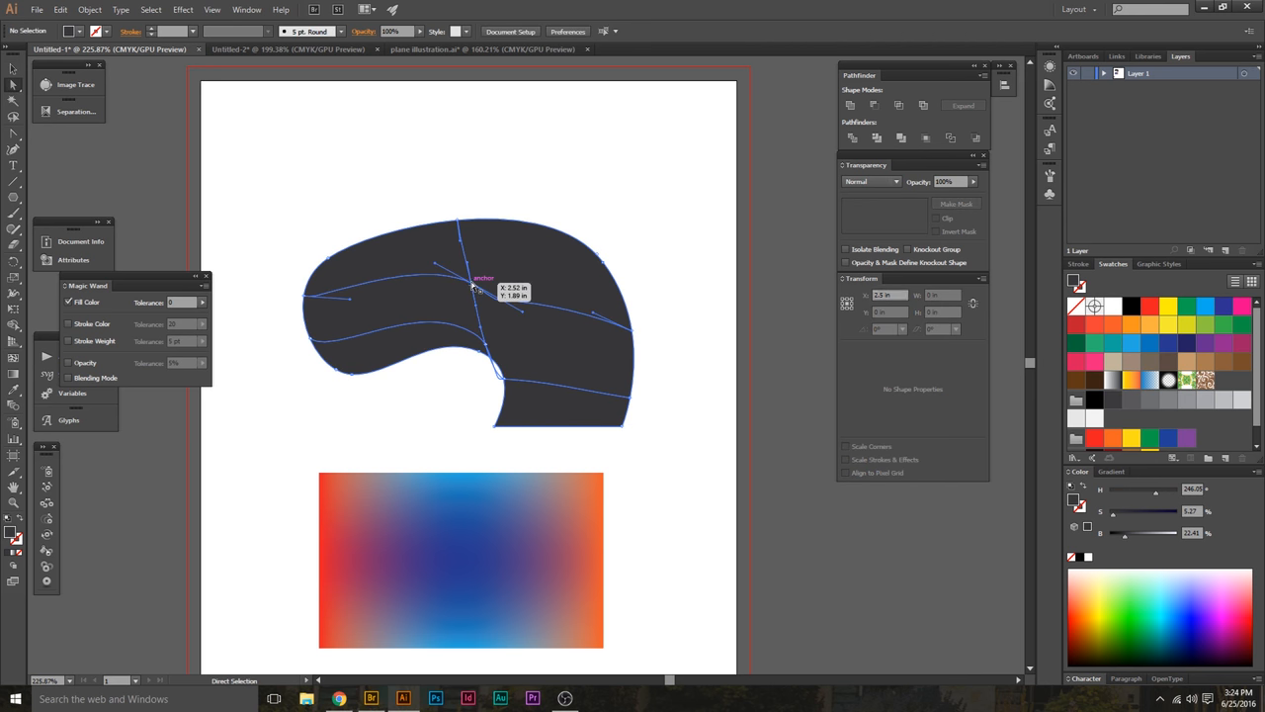
drag(486, 346, 513, 336)
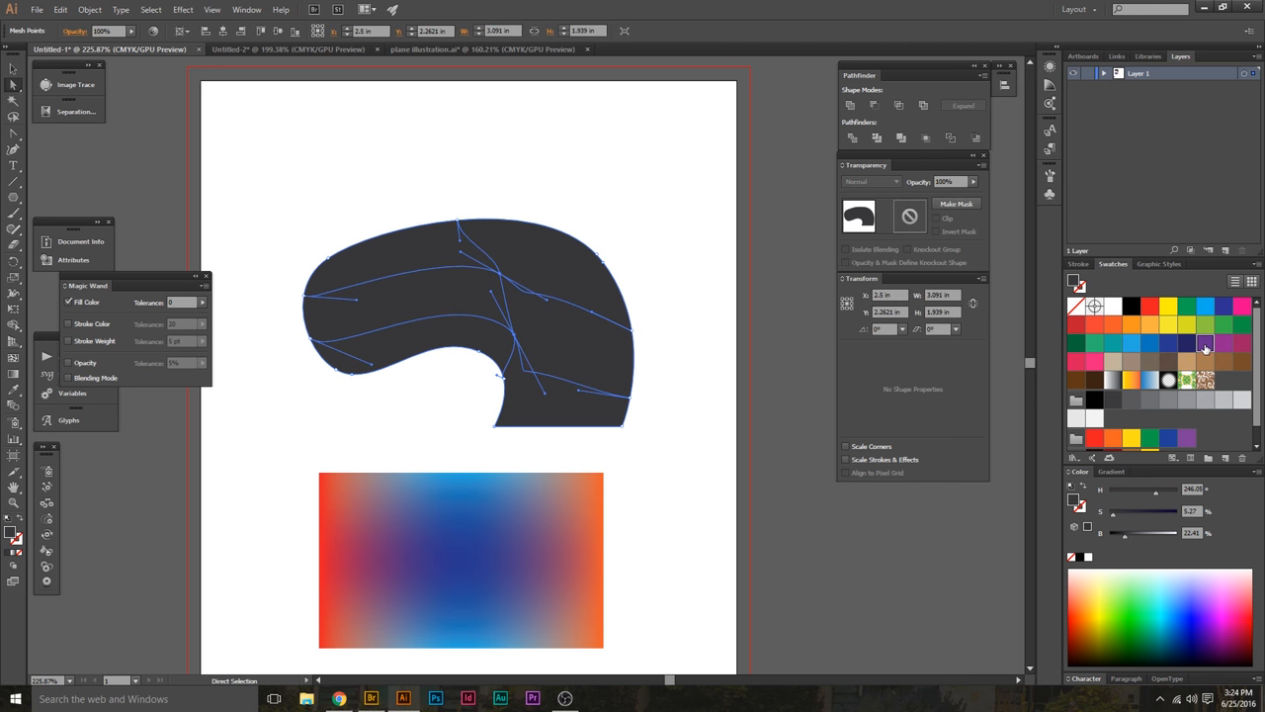
click(1205, 343)
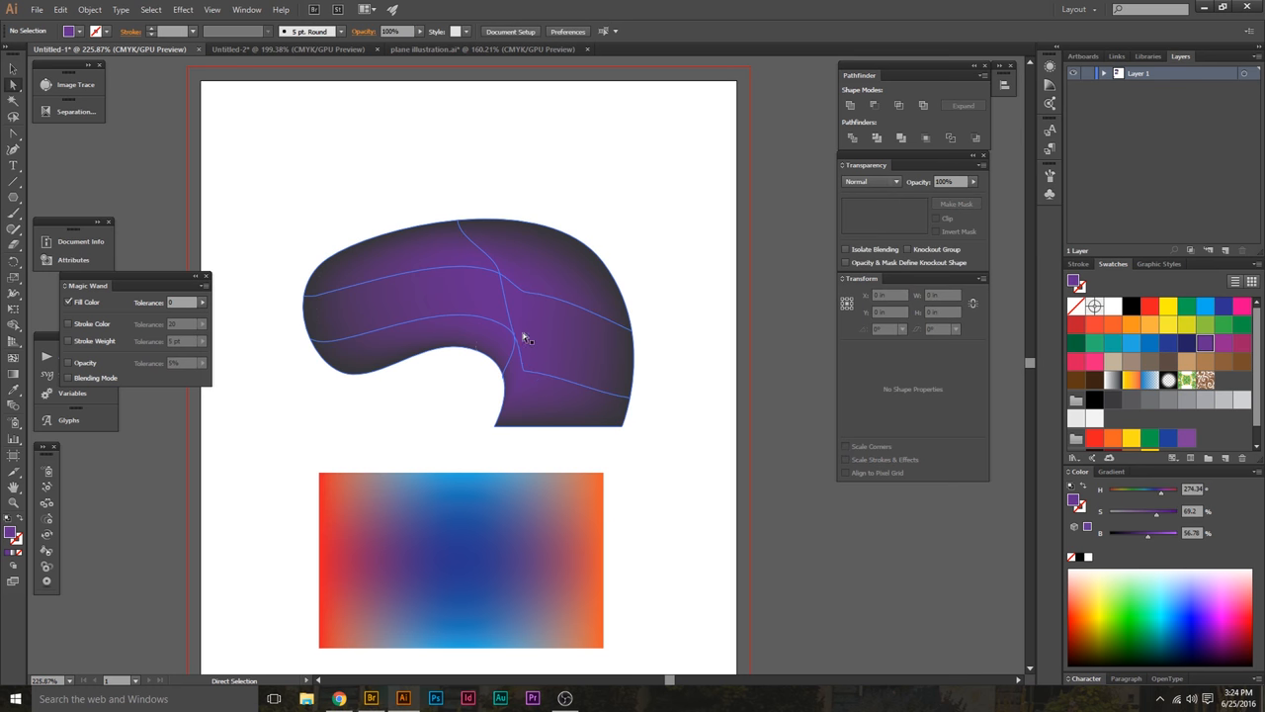
- Colour the lower interior mesh point of the curved shape magenta-purple
click(514, 336)
click(1223, 343)
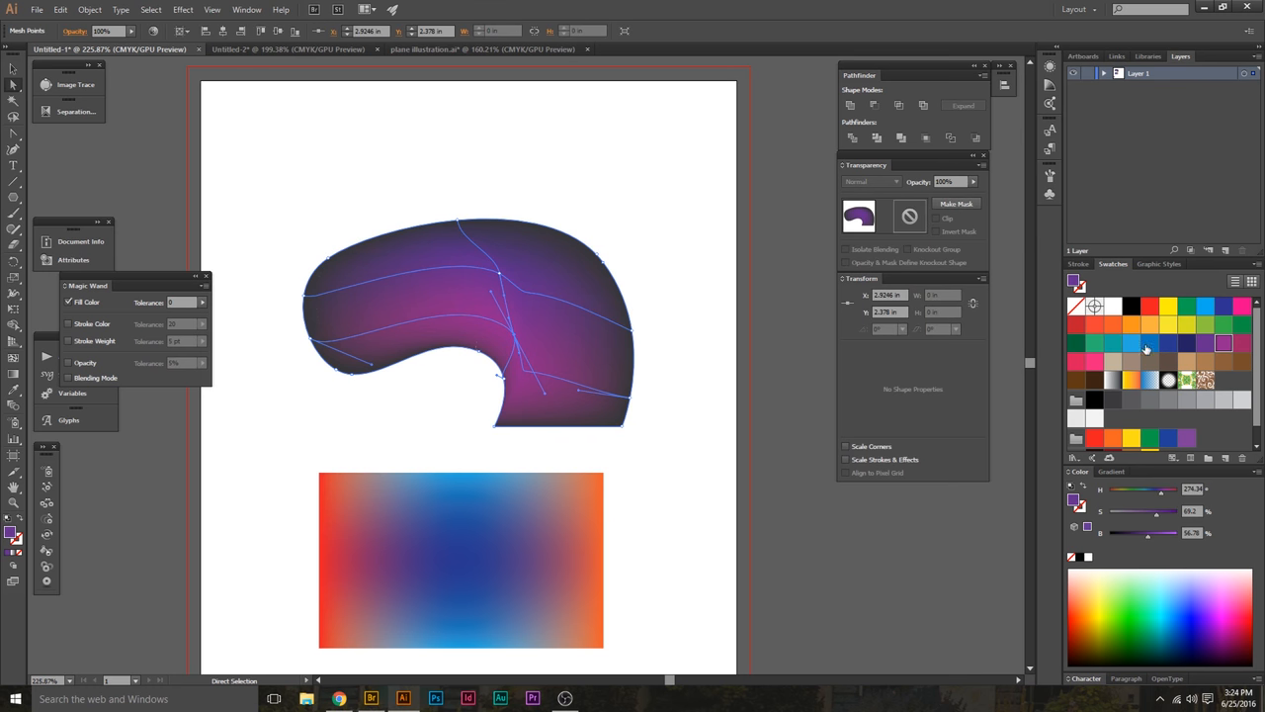
click(666, 264)
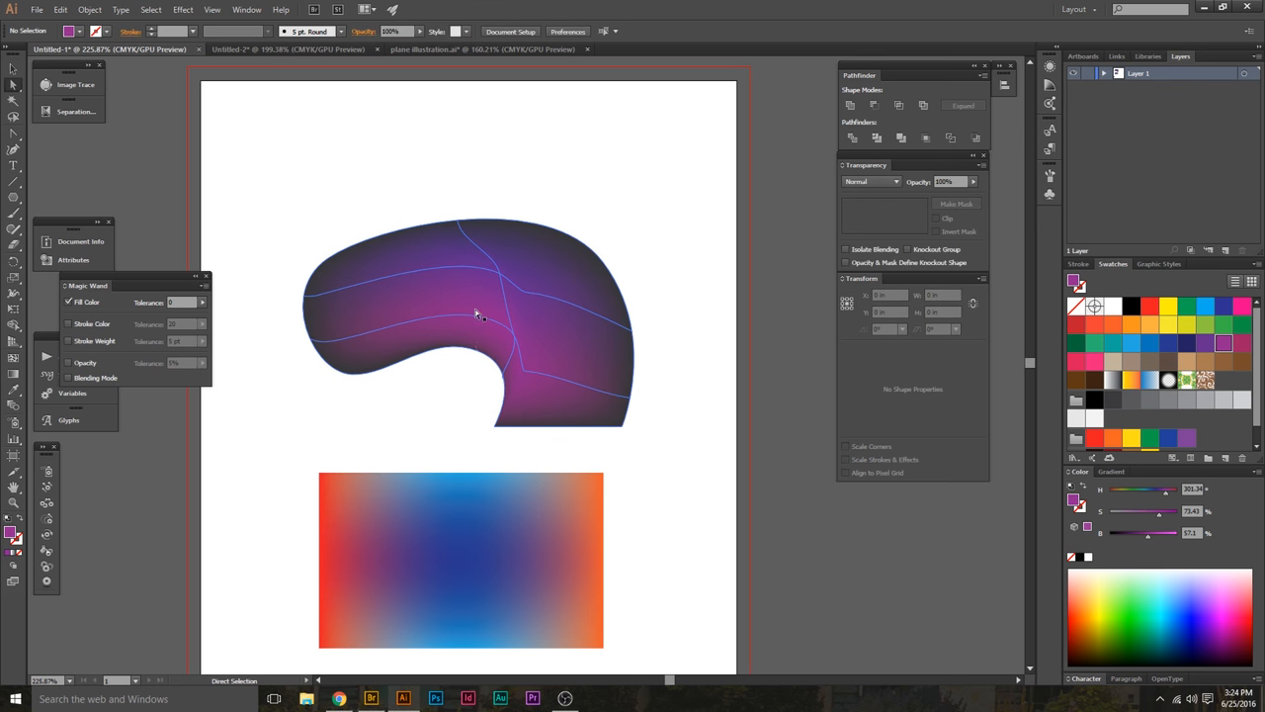
- Colour the mesh point at the curved shape's bottom-right corner dark blue and clear the selection
click(625, 427)
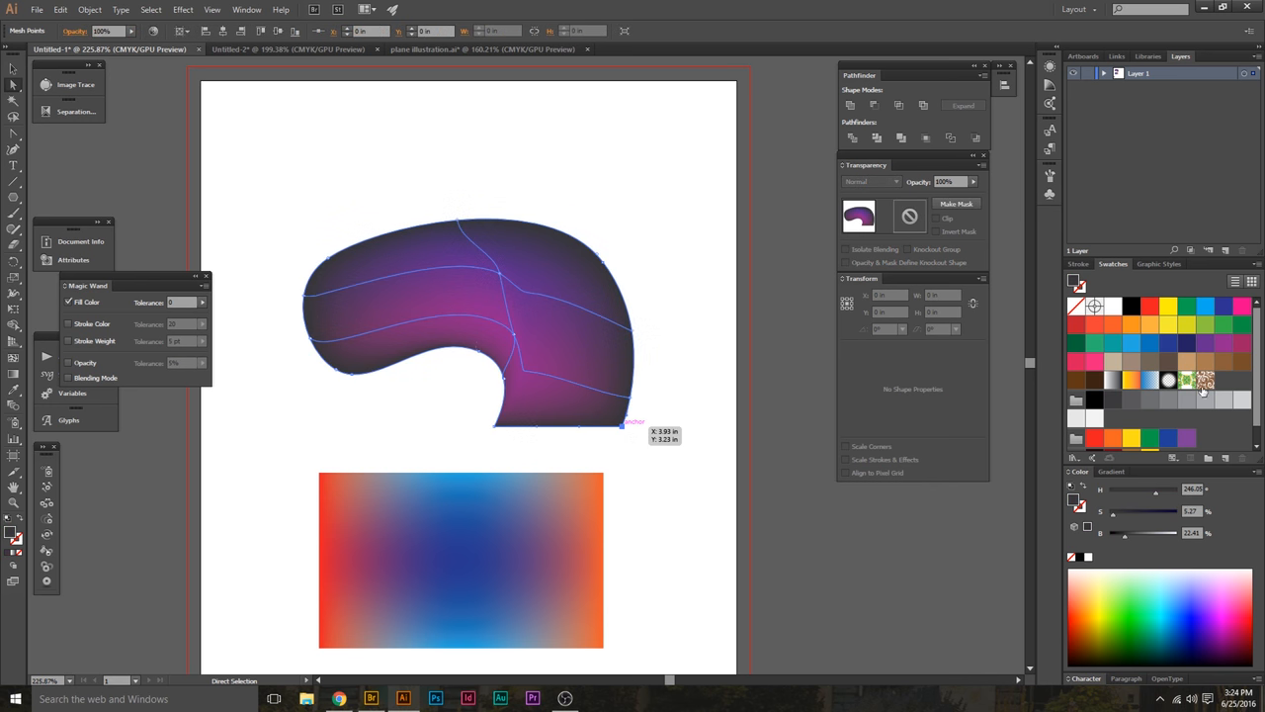
click(1168, 342)
click(494, 426)
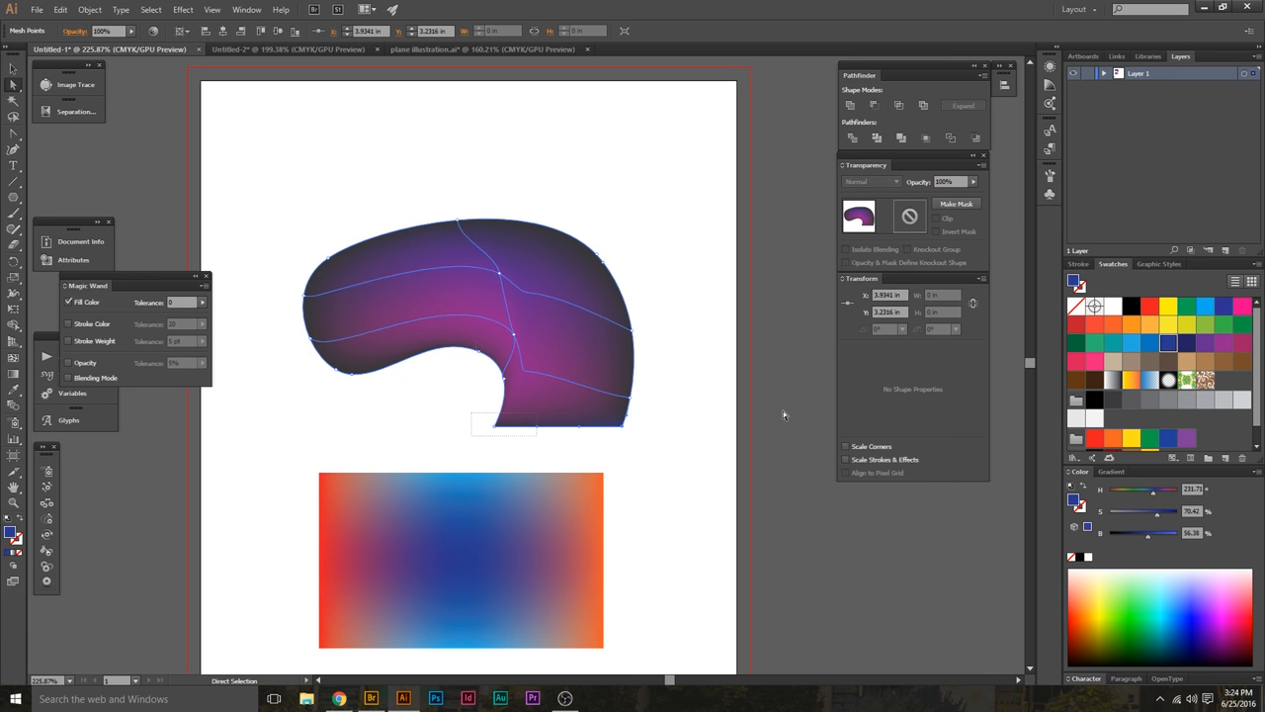
click(680, 353)
key(v)
key(space)
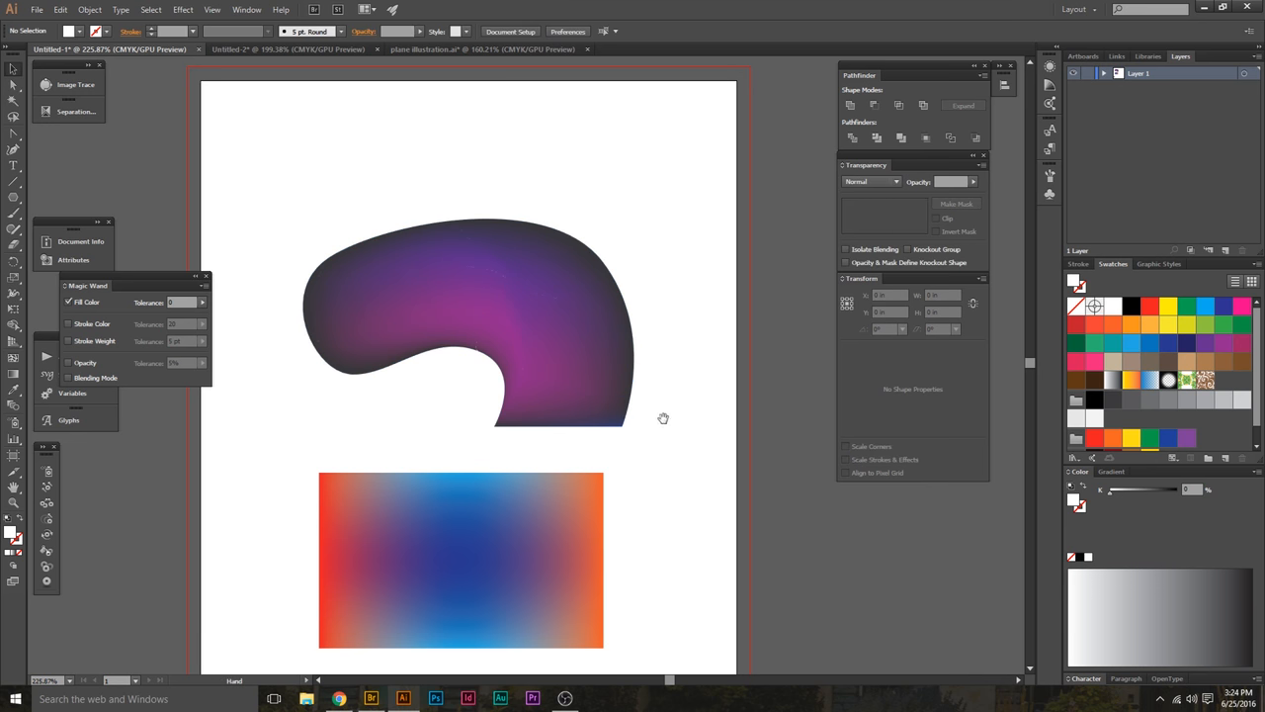
key(ctrl+space)
mouse_move(663, 418)
mouse_down()
mouse_move(669, 382)
mouse_move(648, 436)
mouse_move(655, 417)
mouse_up()
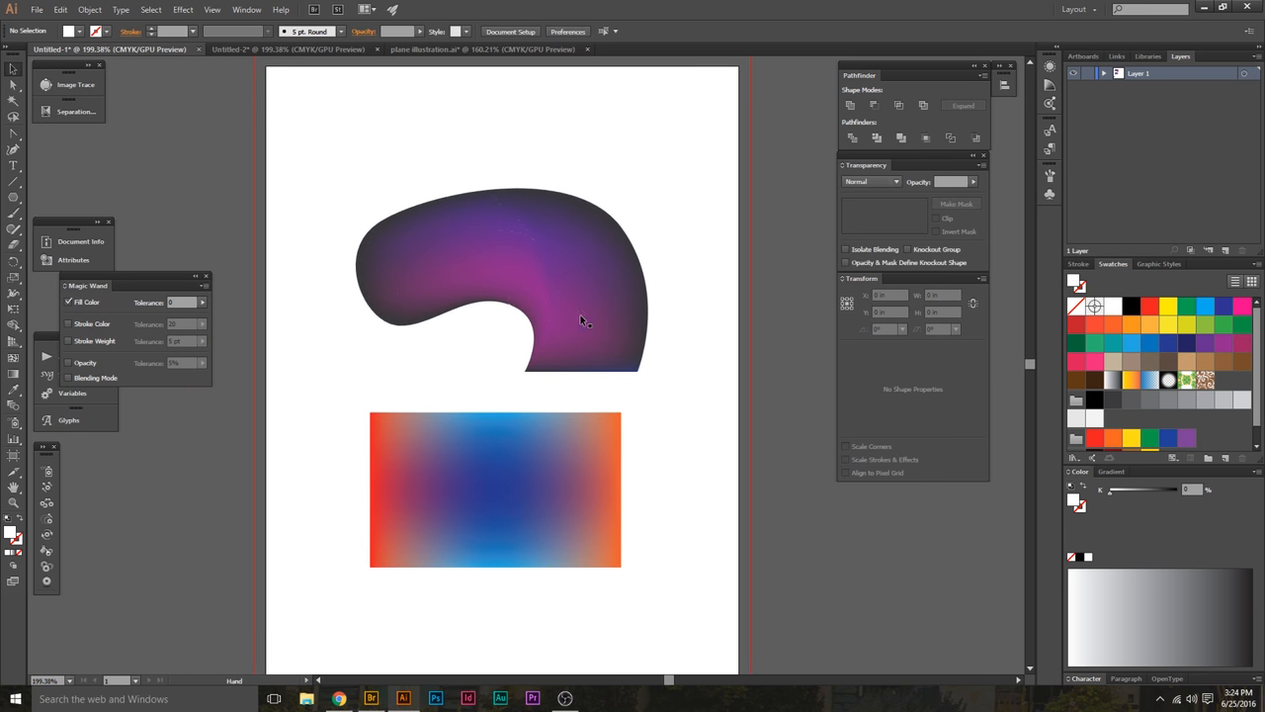
- Delete the curved mesh shape and place the black lettering group beside the artboard
click(621, 342)
key(Delete)
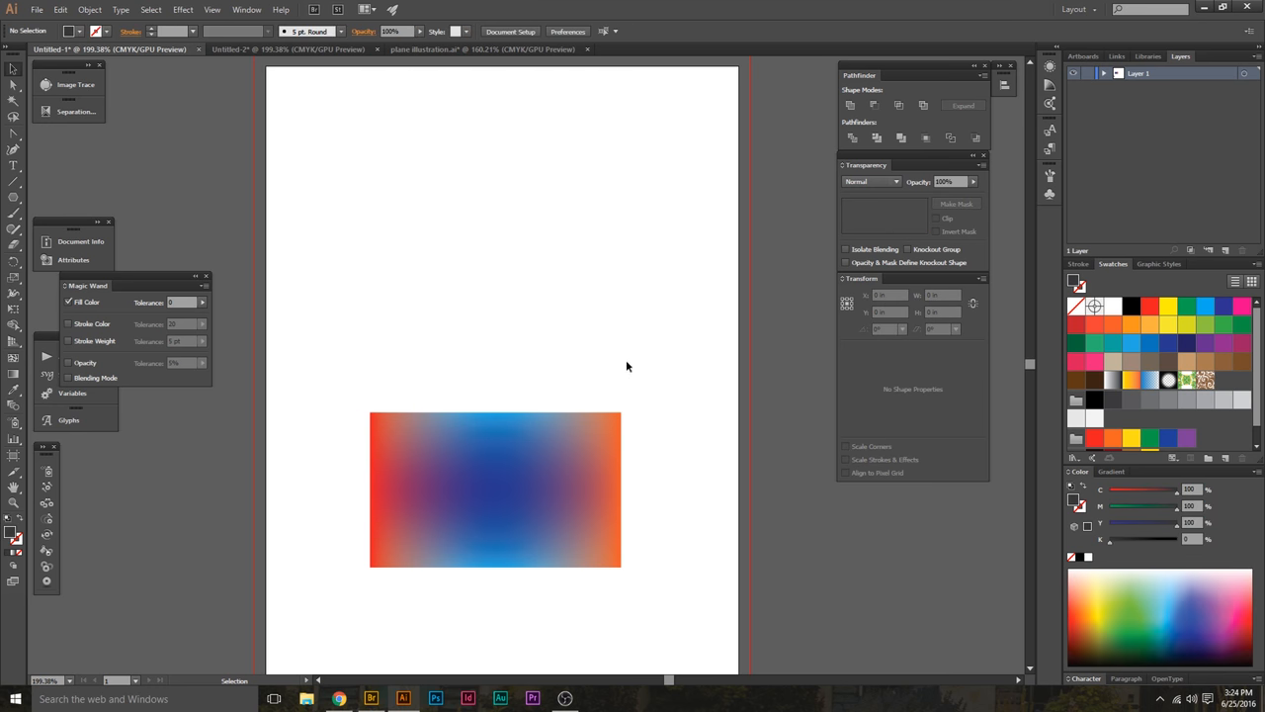
drag(646, 389, 641, 347)
scroll(497, 398, up, 2)
drag(690, 435, 670, 400)
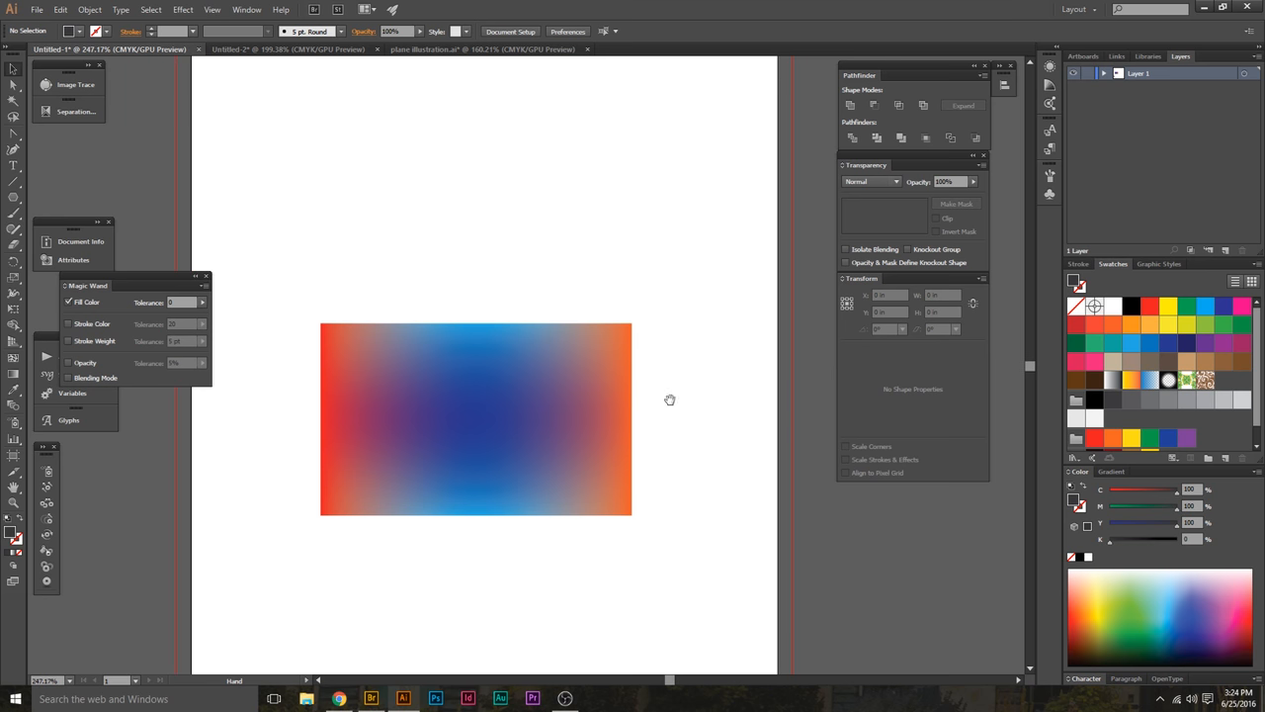
key(ctrl+z)
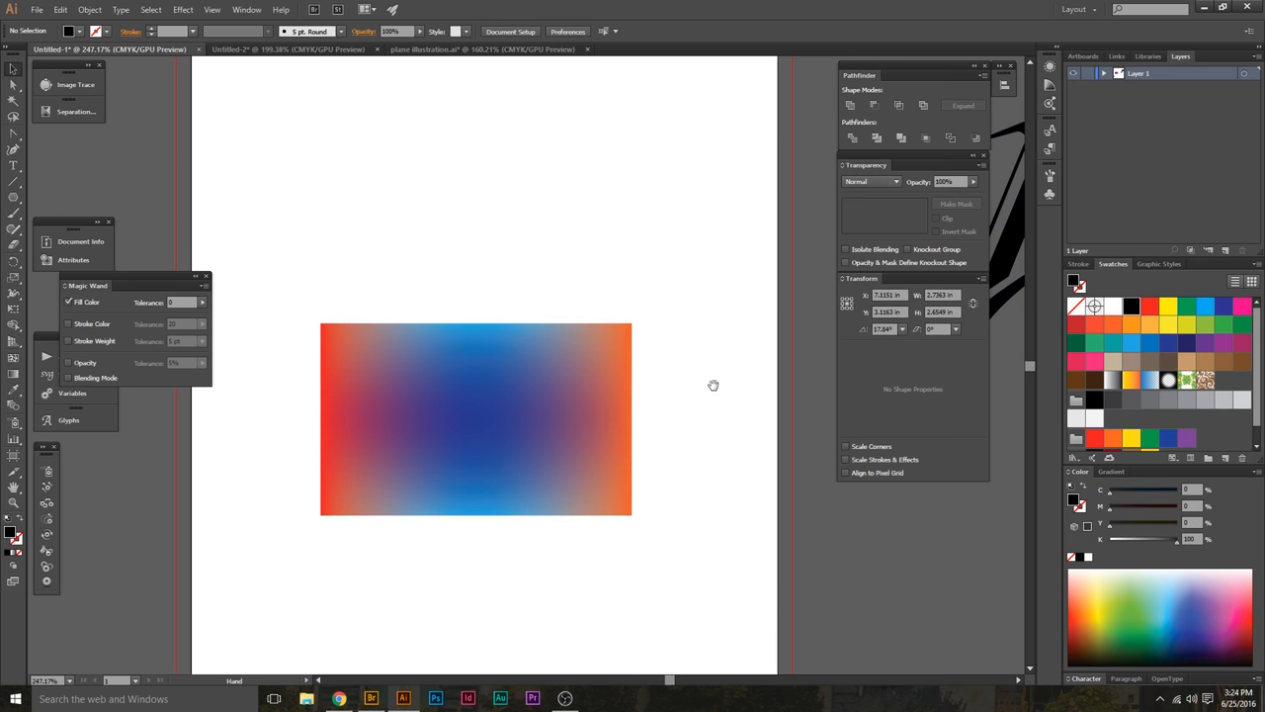
click(712, 390)
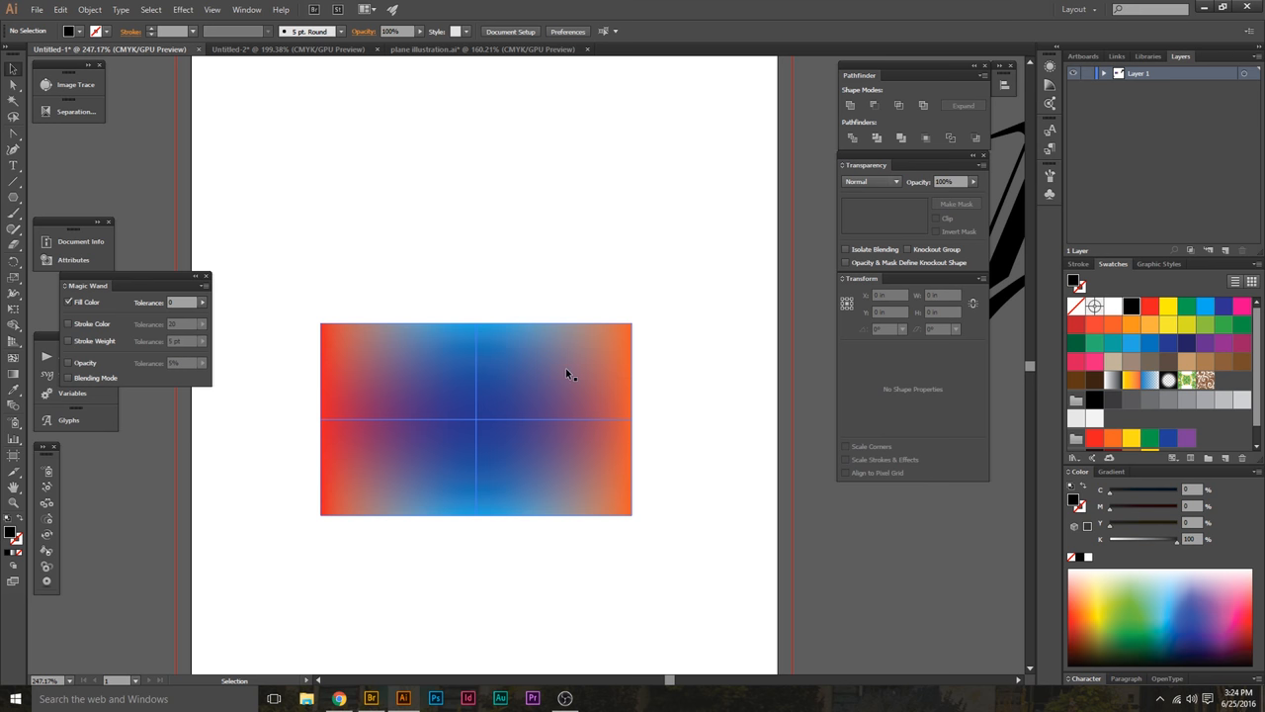
drag(701, 349, 712, 337)
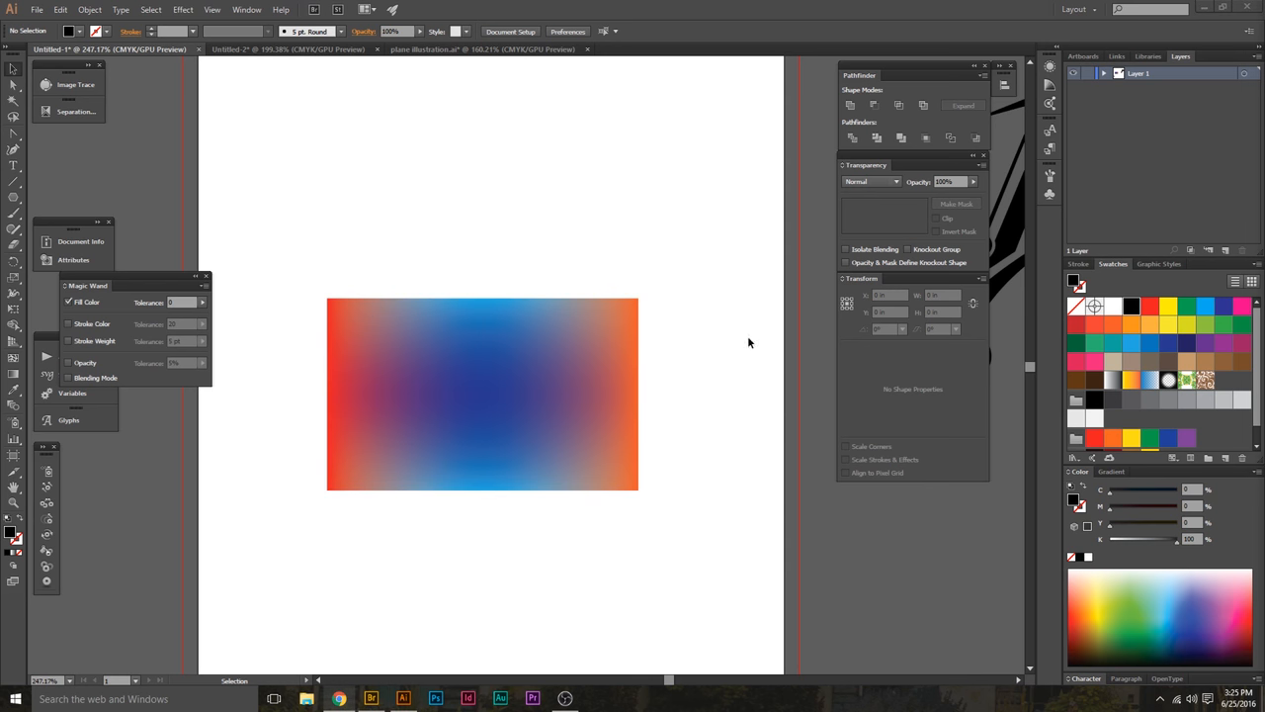
- Make an opacity mask for the gradient mesh rectangle using the Transparency settings
click(533, 362)
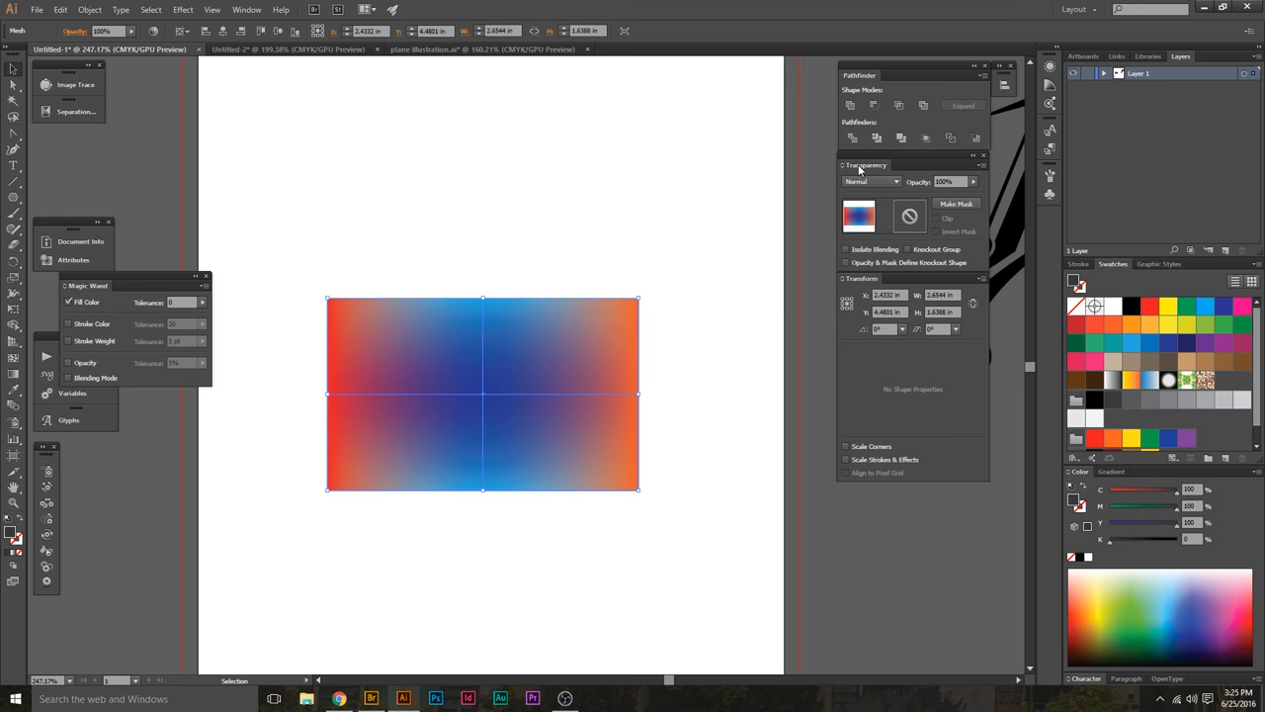
click(246, 8)
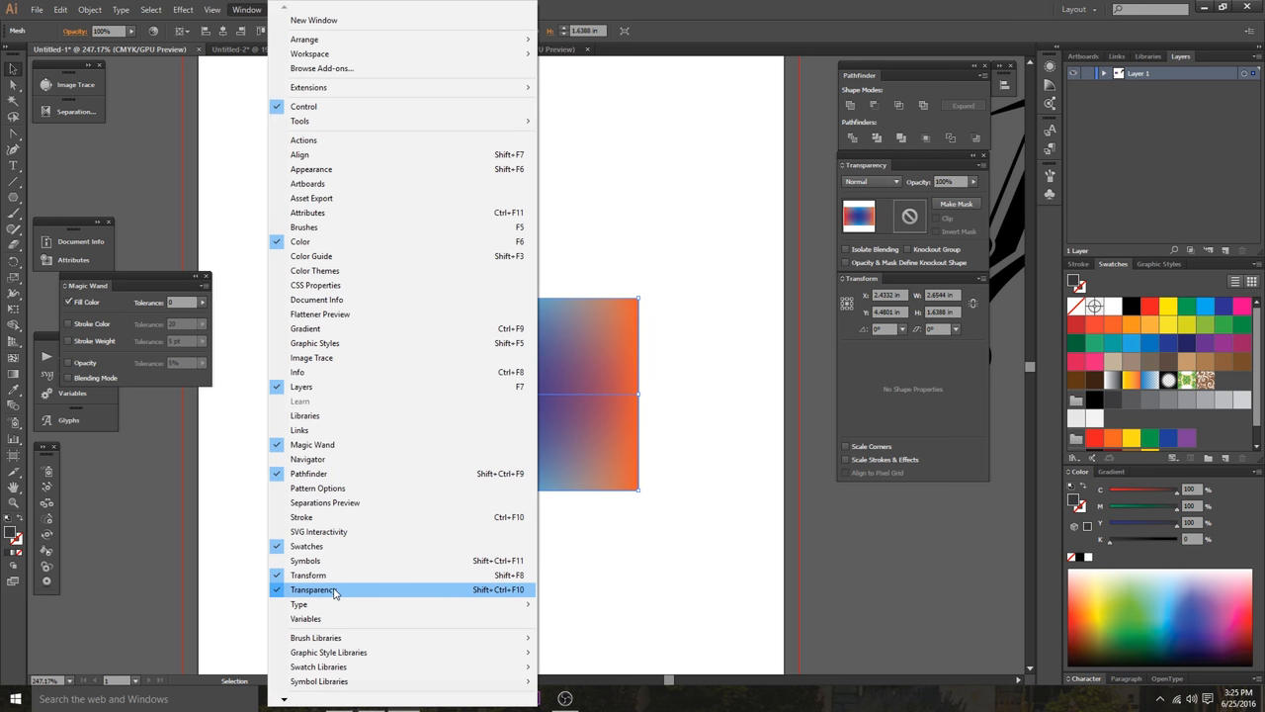
click(873, 170)
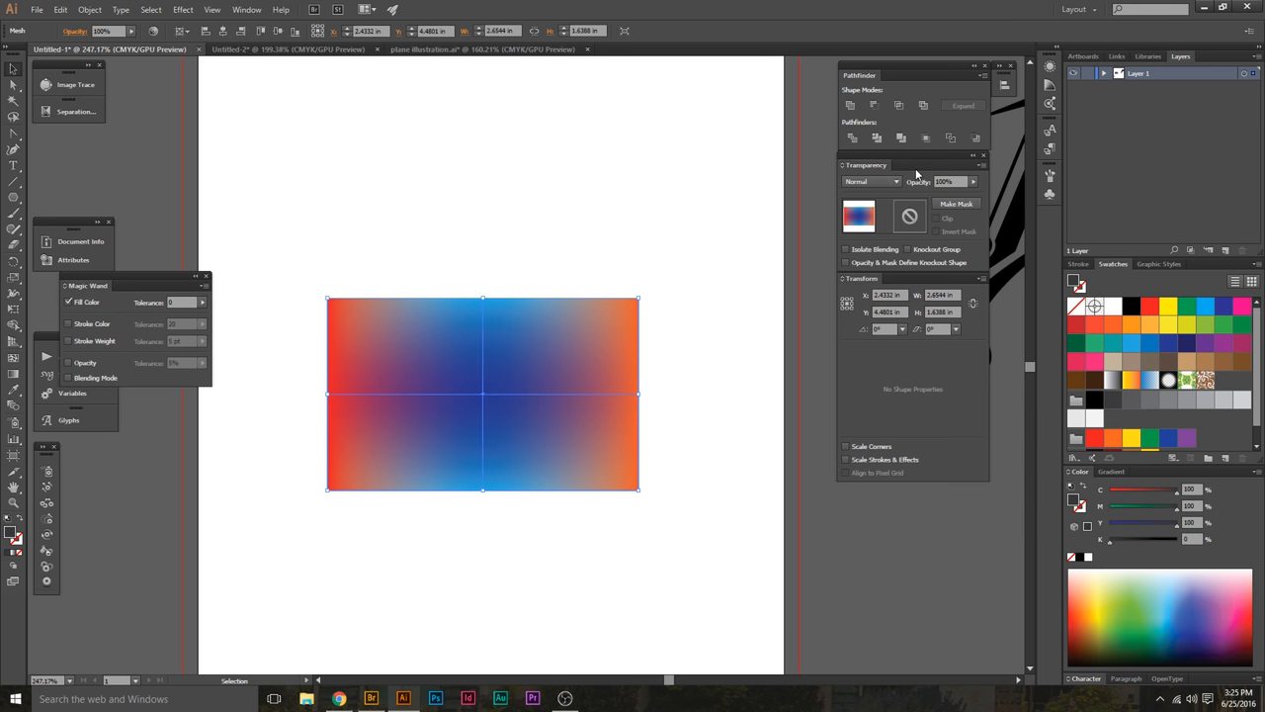
click(952, 204)
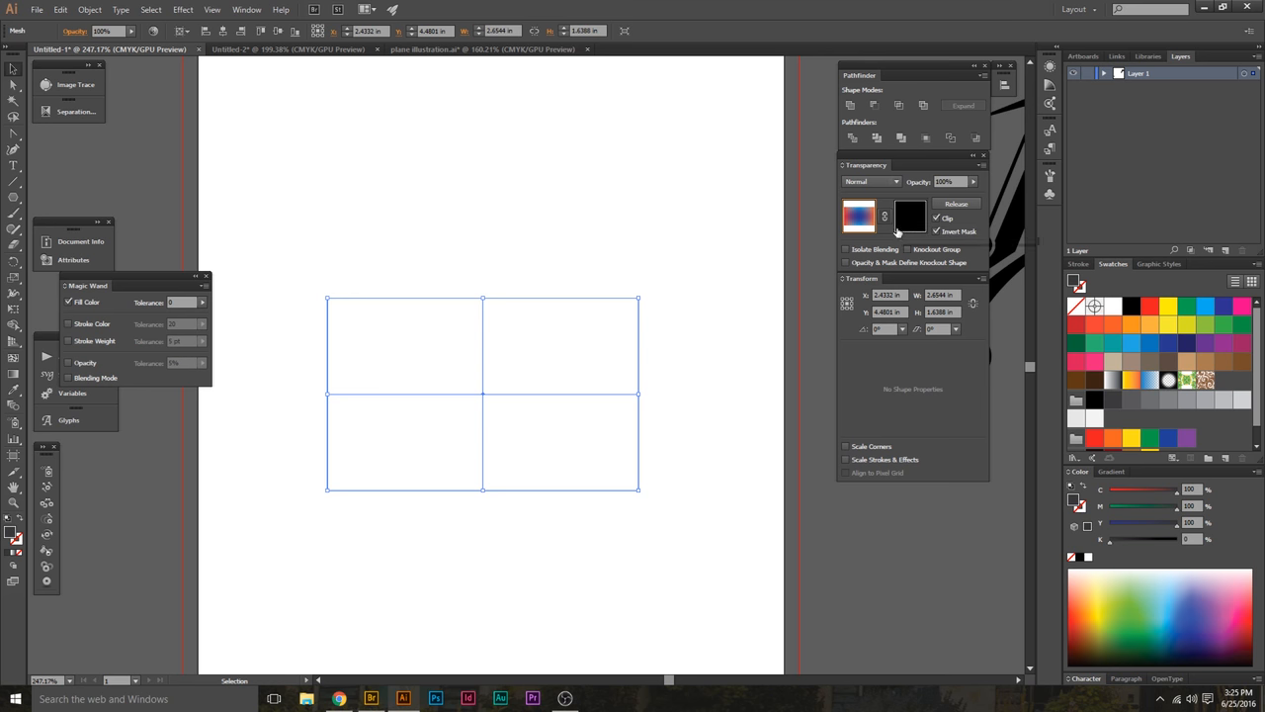
- Scale the black lettering group down to about 2.05 in wide and cut it from the pasteboard
click(745, 228)
drag(745, 228, 367, 261)
click(728, 231)
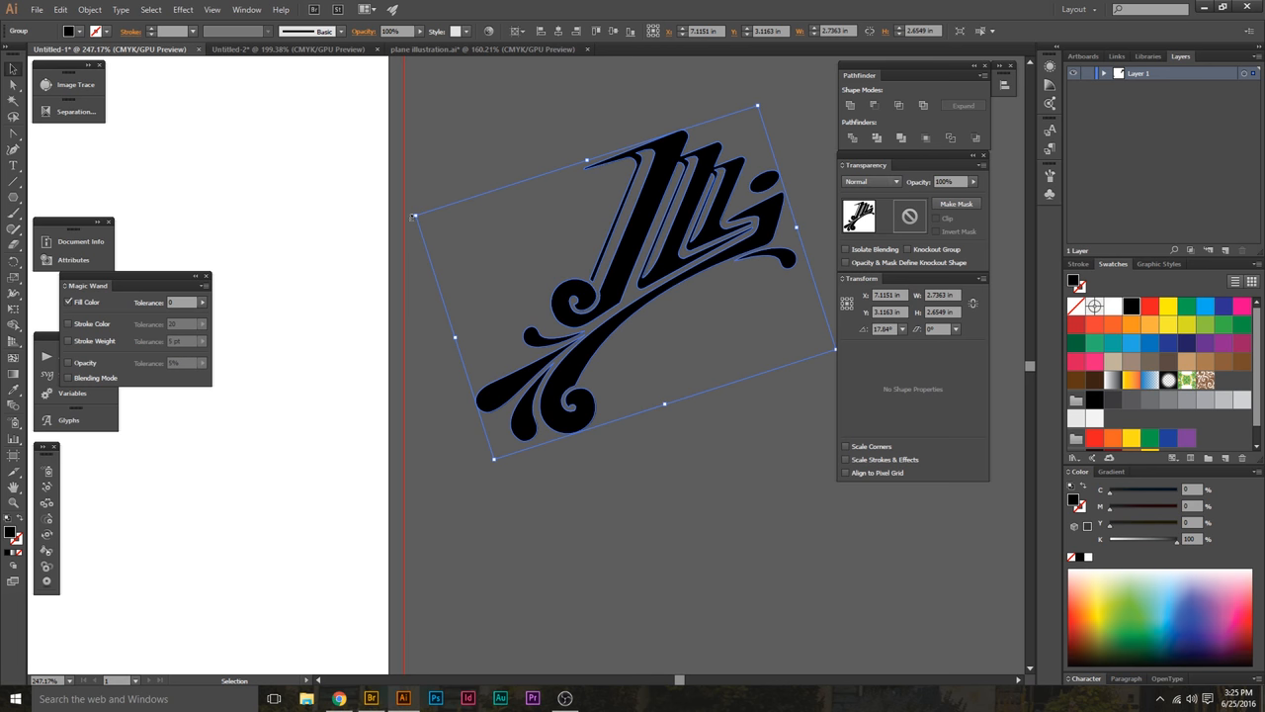
drag(416, 215, 798, 243)
key(a)
key(Delete)
key(v)
drag(620, 228, 293, 416)
drag(438, 257, 525, 201)
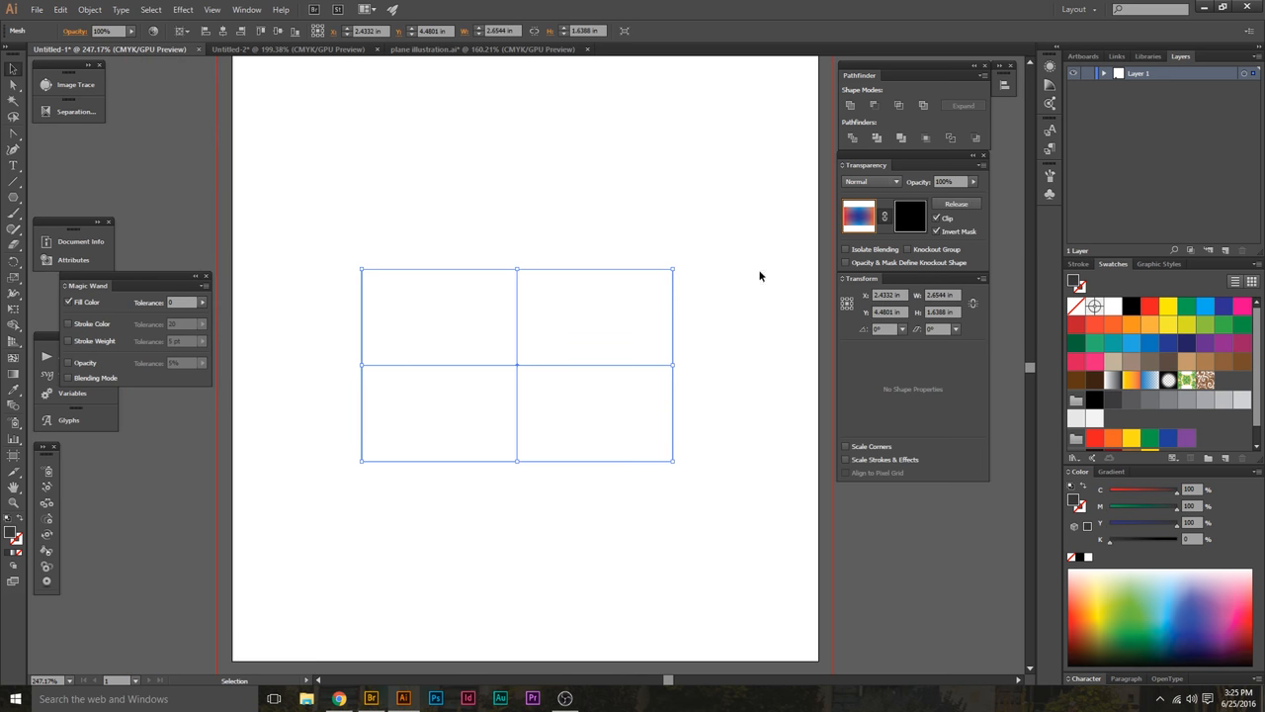
- Paste the lettering into the rectangle's opacity mask, filled white and shifted down-left, with Invert Mask turned off
click(921, 219)
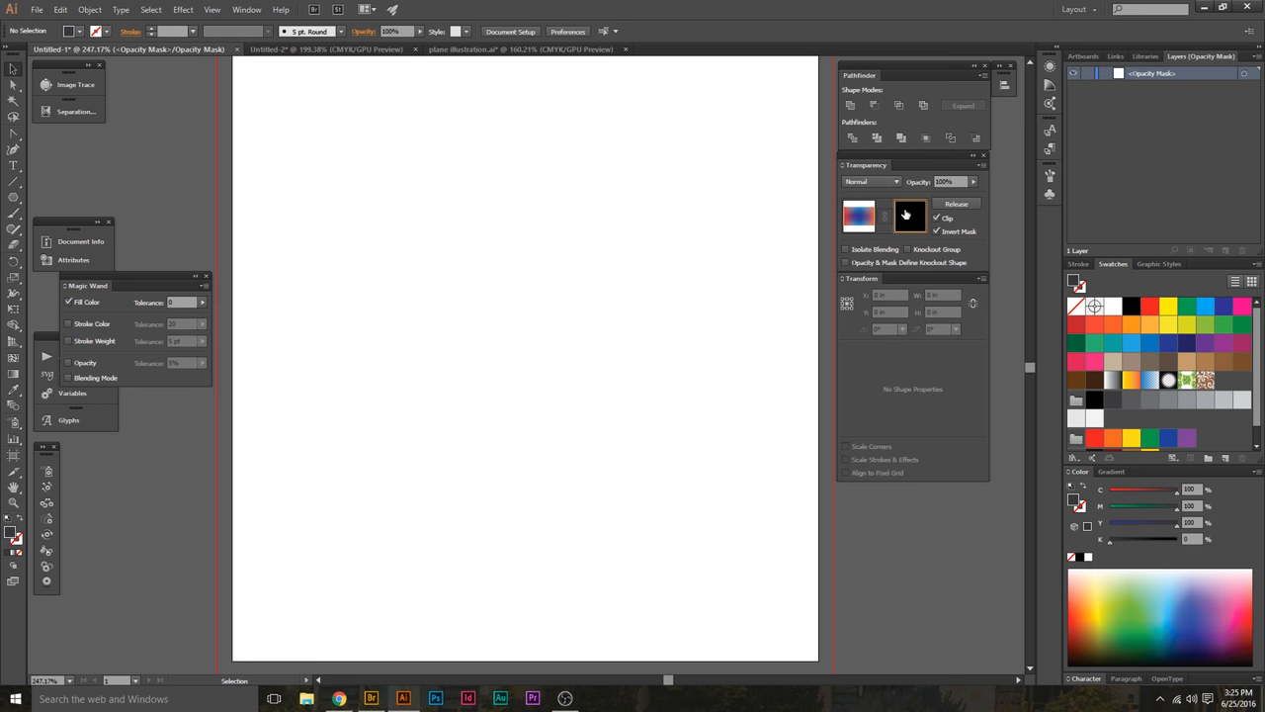
key(ctrl+v)
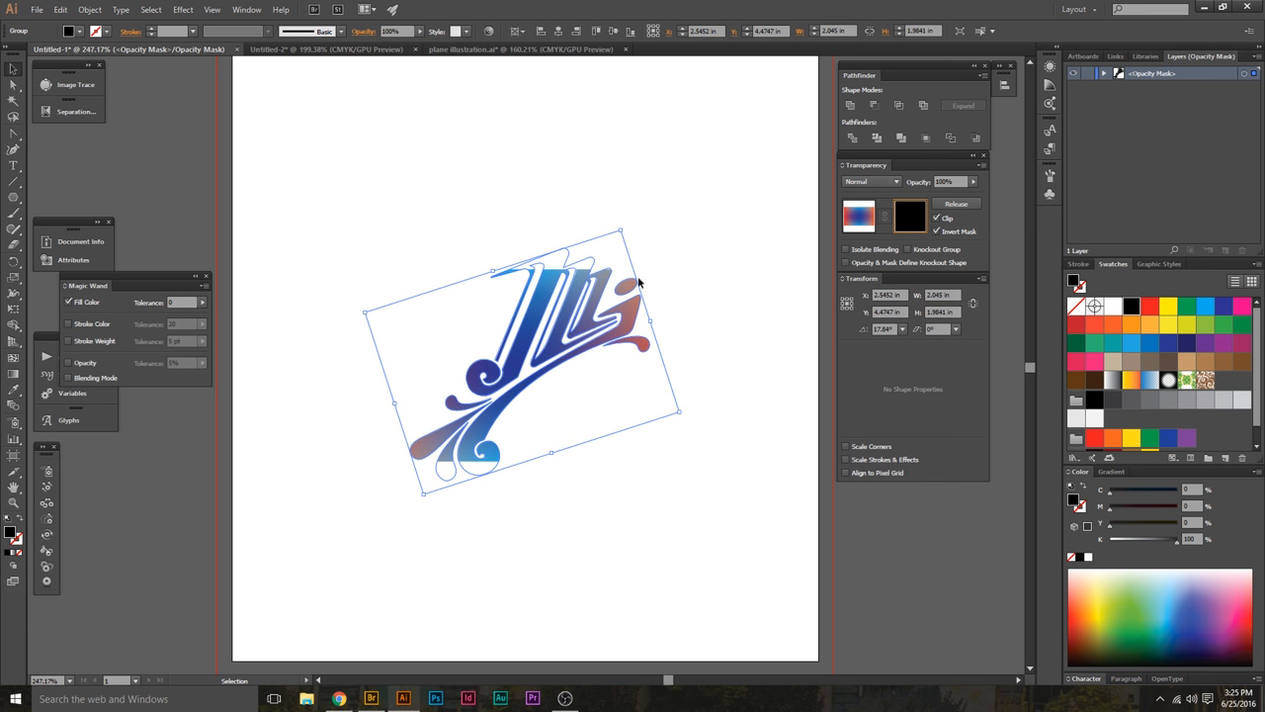
click(1114, 307)
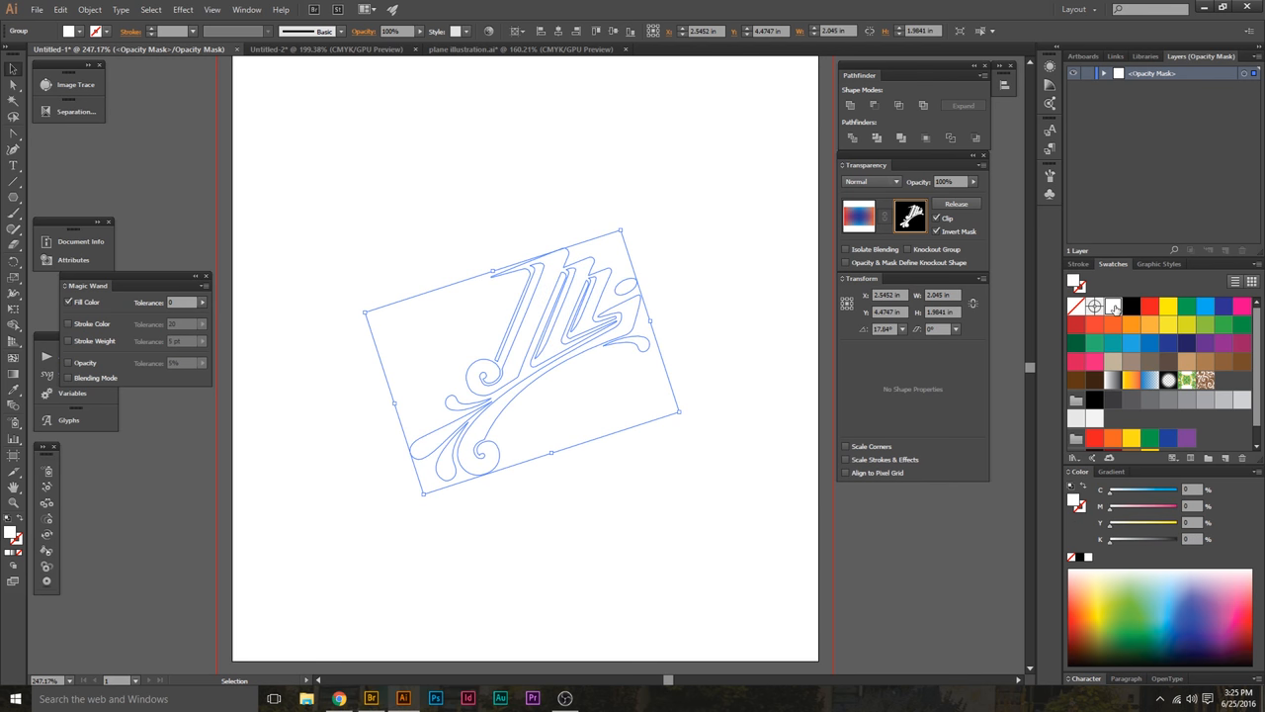
drag(638, 308, 588, 340)
click(936, 231)
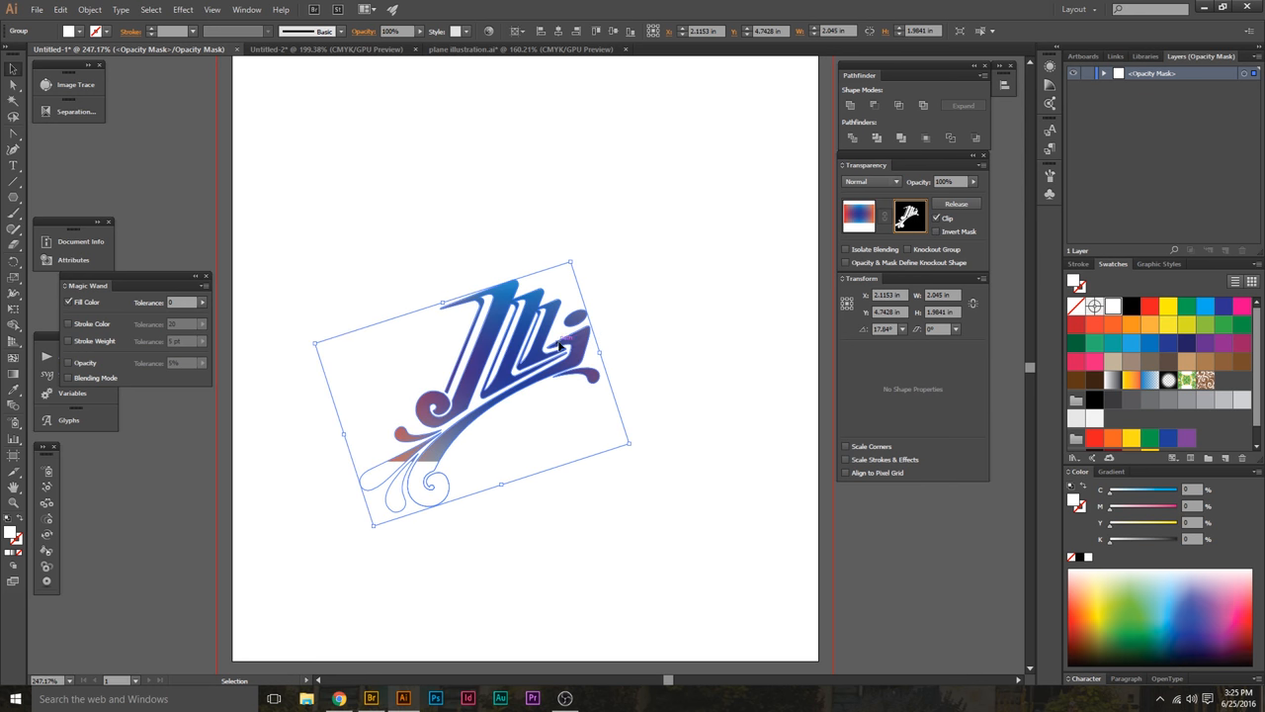
- Scale the mask lettering down to about 1.41 in wide and move it fully inside the gradient rectangle, checking the outlines
drag(627, 442, 497, 343)
key(a)
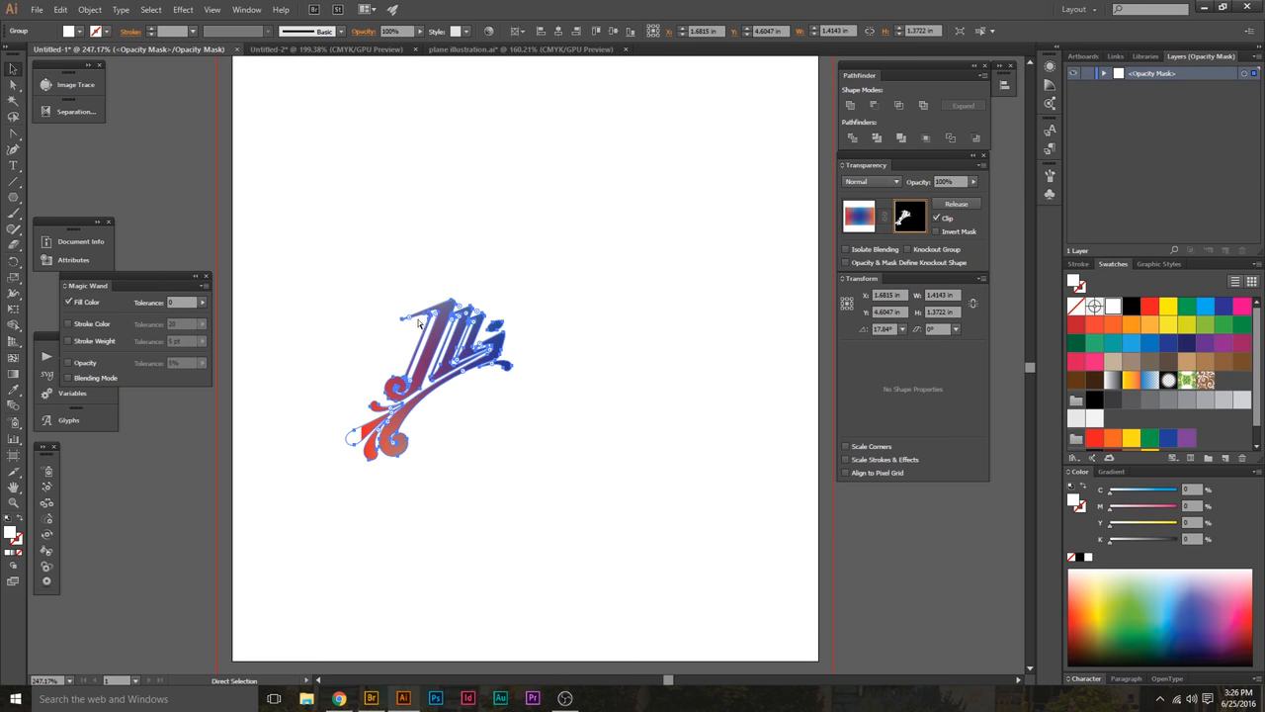
key(ctrl+y)
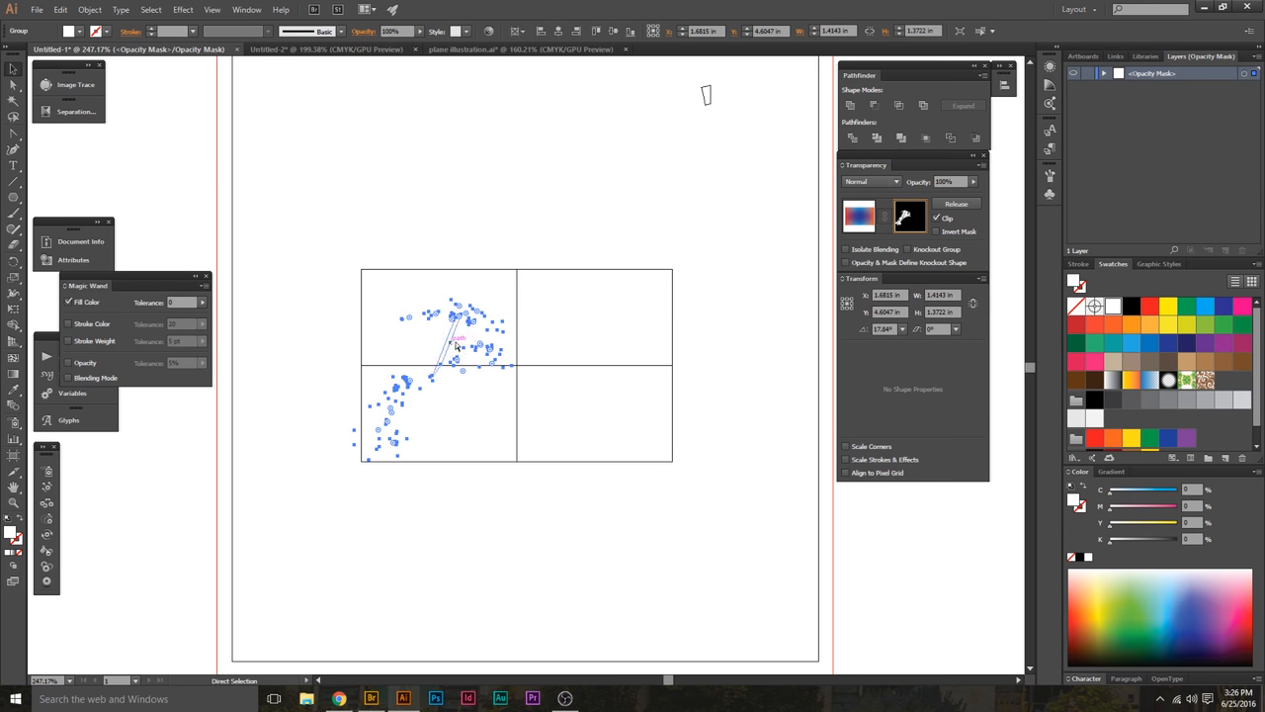
key(v)
key(ctrl+y)
drag(470, 339, 528, 327)
click(672, 368)
- Inspect the gradient-filled lettering up close, leave mask editing for the main artwork and clear the selection
key(space)
drag(479, 402, 658, 358)
key(ctrl+space)
key(space)
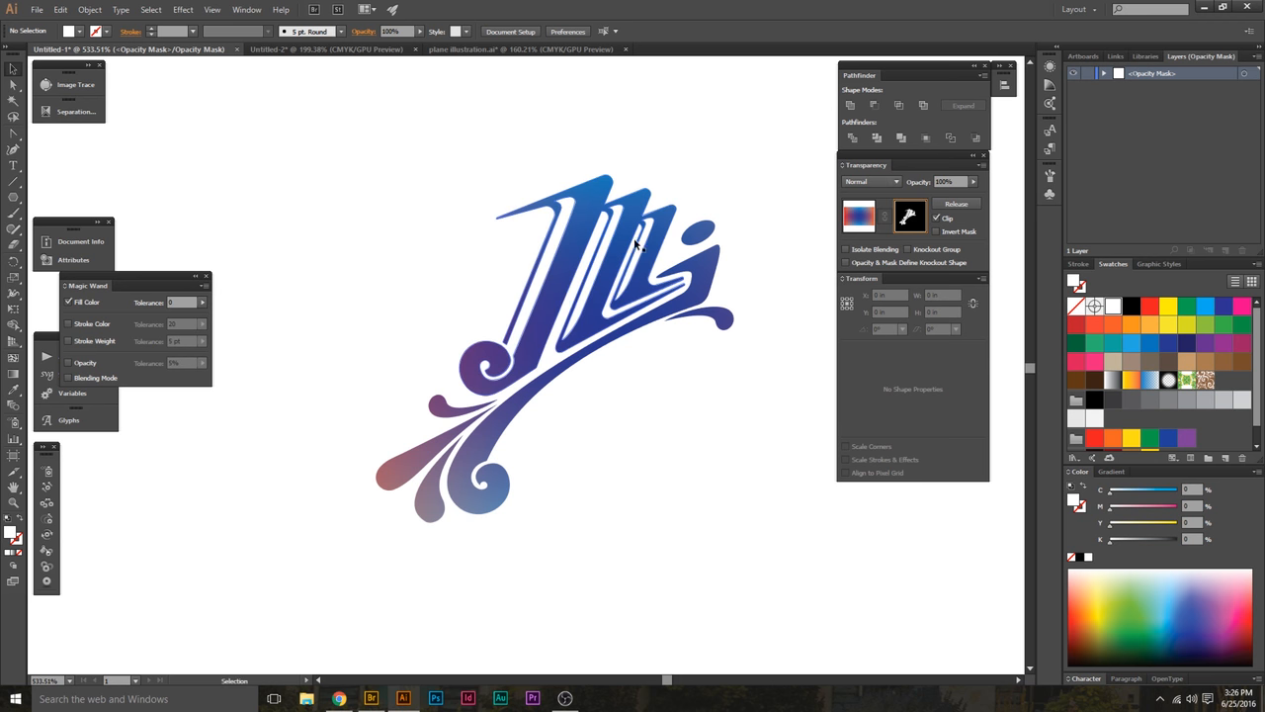
click(858, 219)
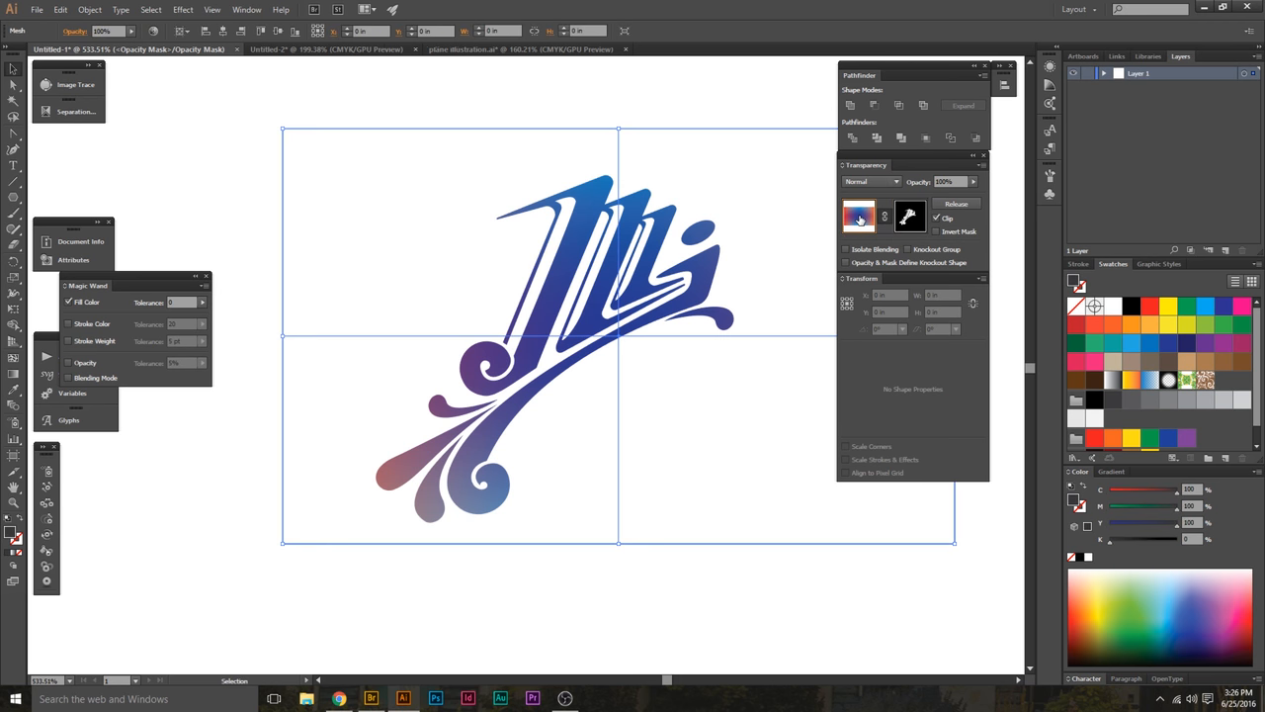
key(ctrl+space)
drag(723, 279, 624, 292)
key(space)
drag(732, 171, 574, 215)
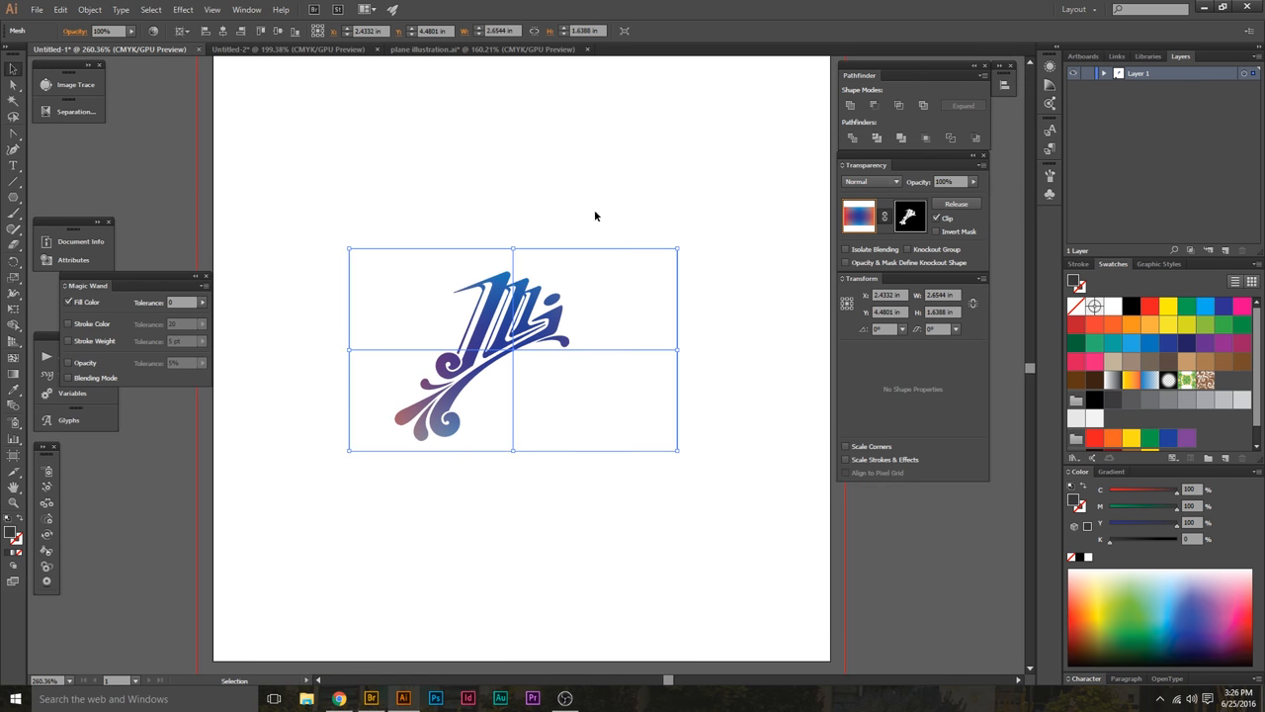
click(767, 248)
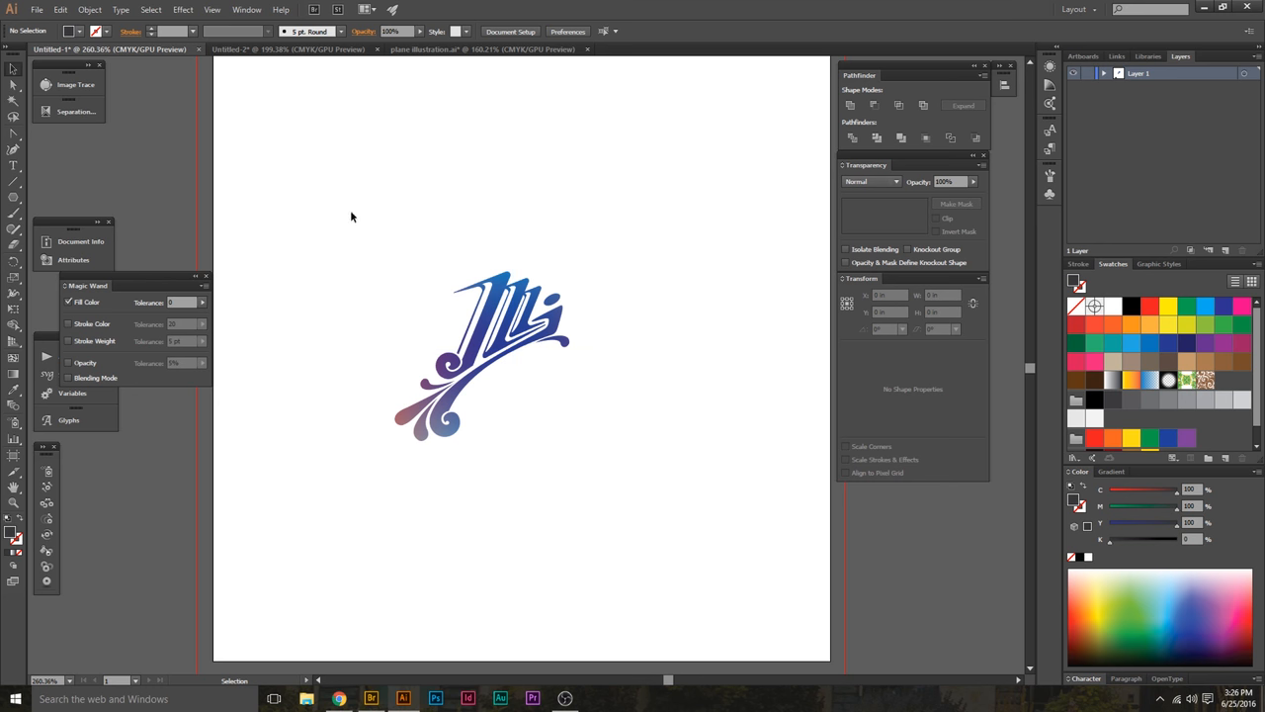
- Draw a dark square about 2.37 in wide, send it to the back and position it behind the masked lettering
key(m)
drag(331, 225, 625, 446)
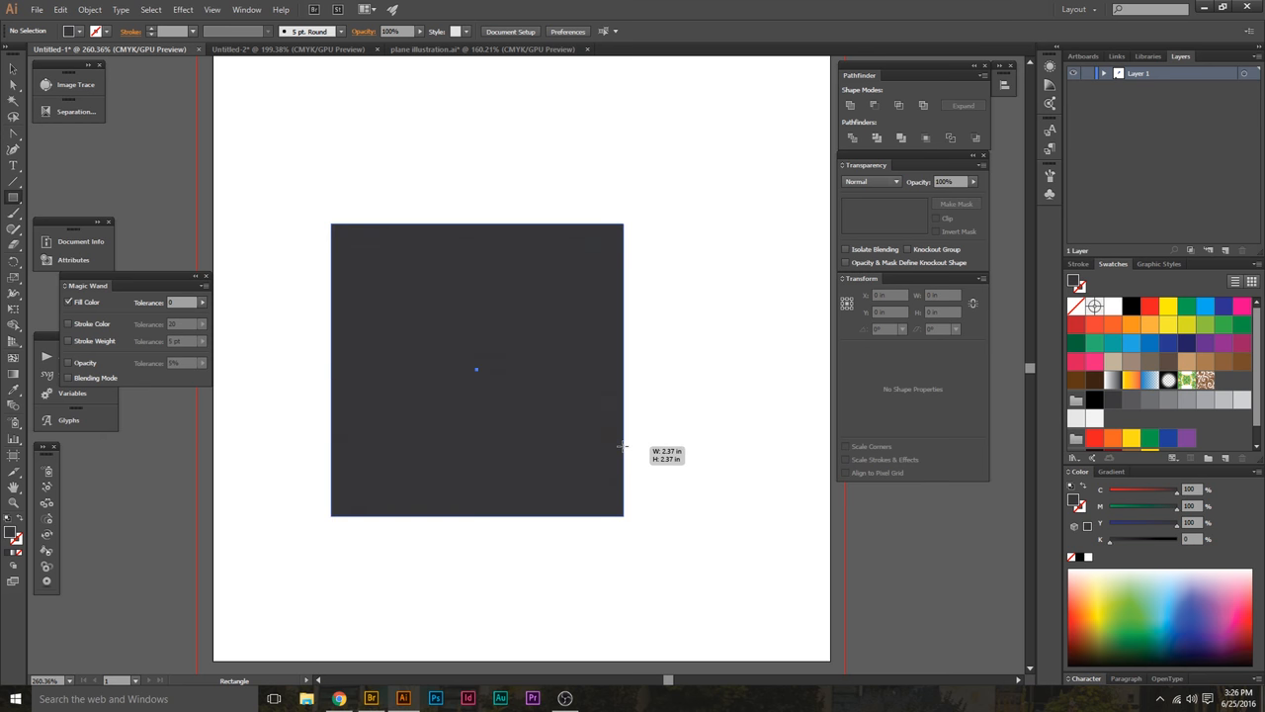
key(ctrl+shift+bracketleft)
key(v)
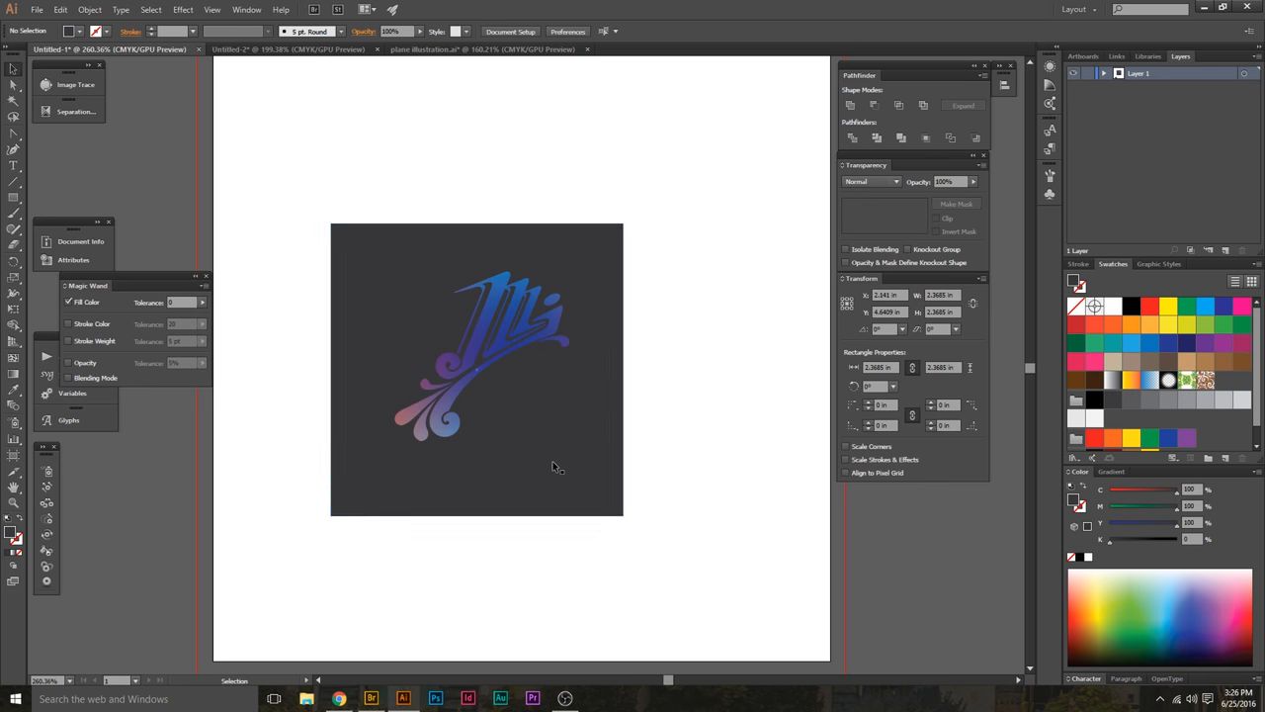
drag(552, 461, 579, 451)
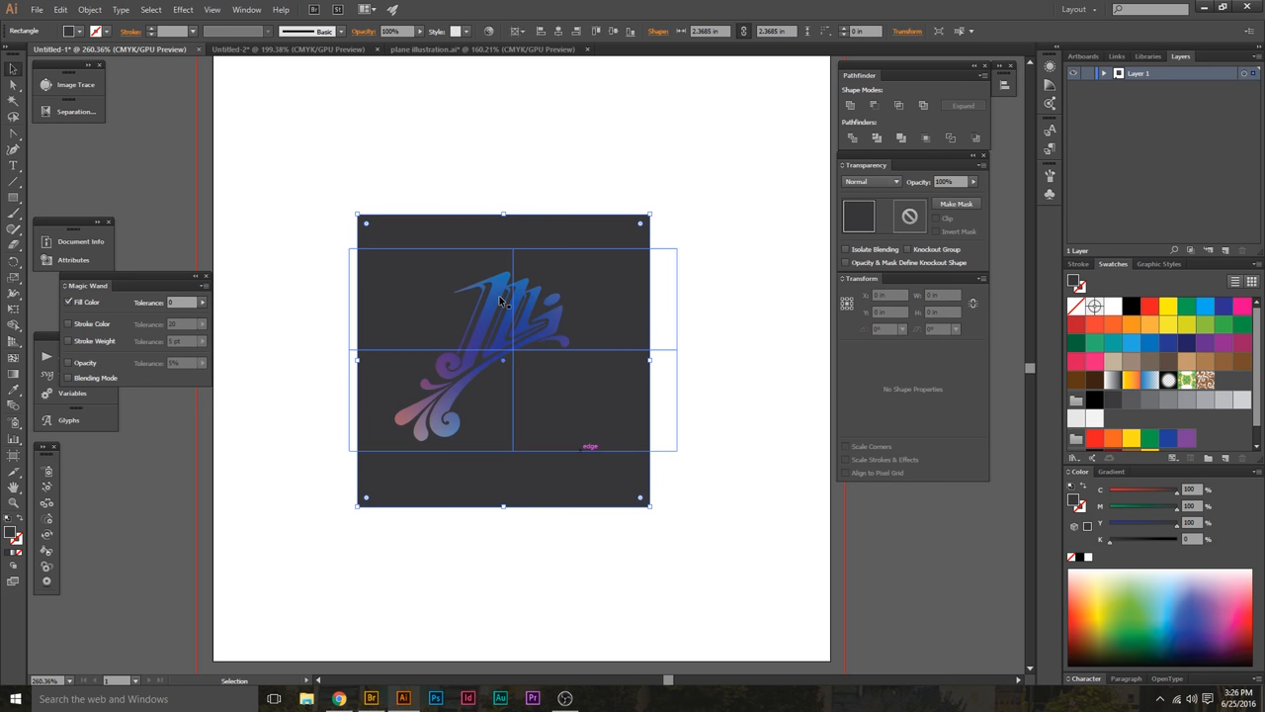
click(540, 181)
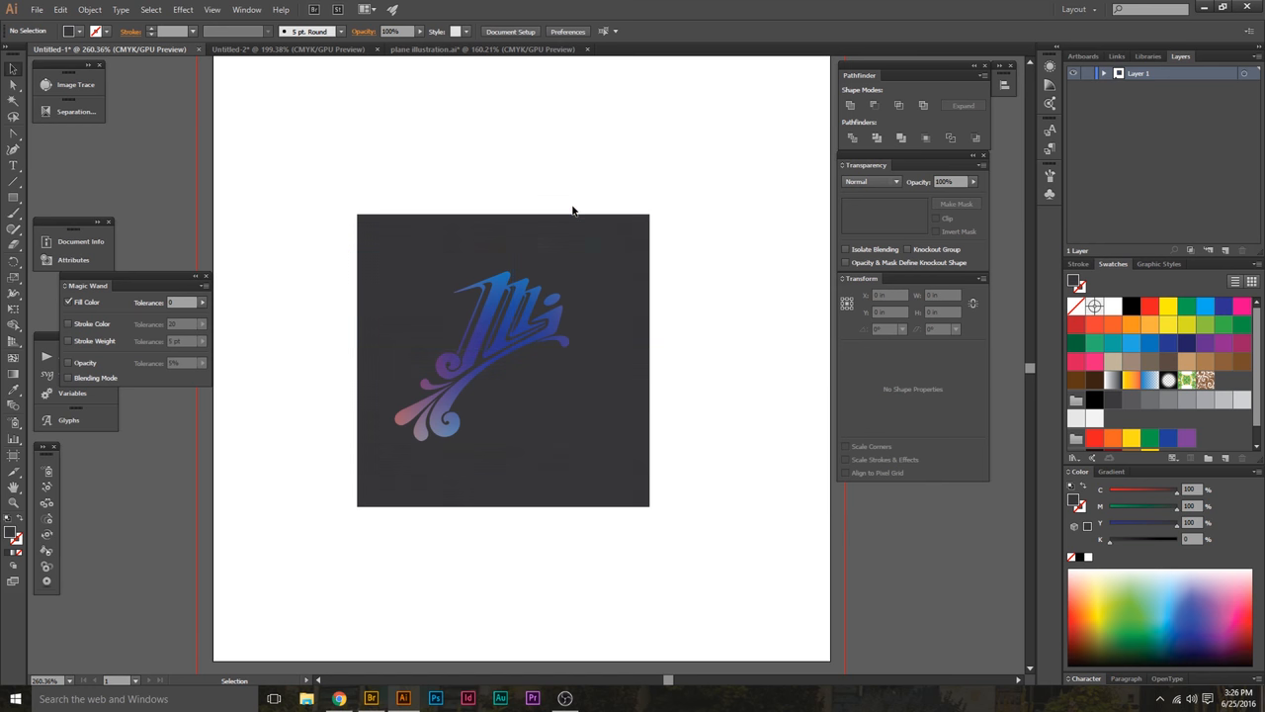
- Delete the dark square behind the masked lettering
click(593, 233)
key(Delete)
drag(661, 304, 660, 326)
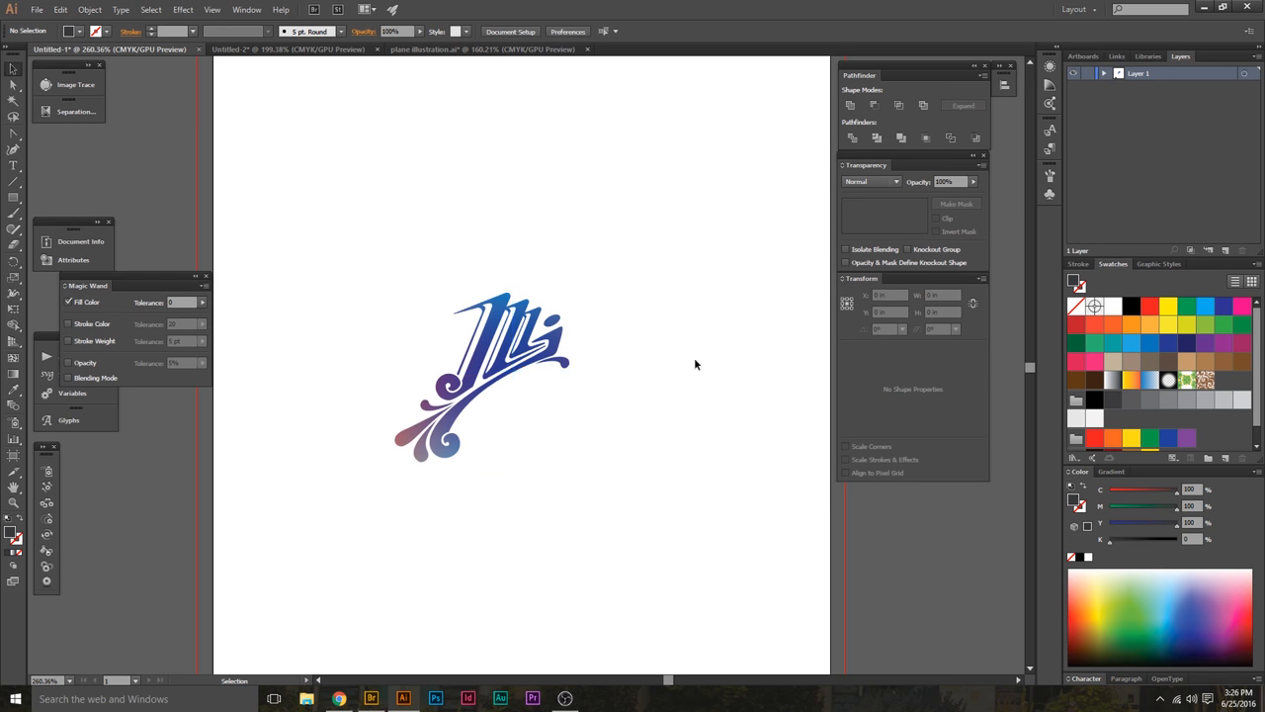
drag(641, 373, 640, 355)
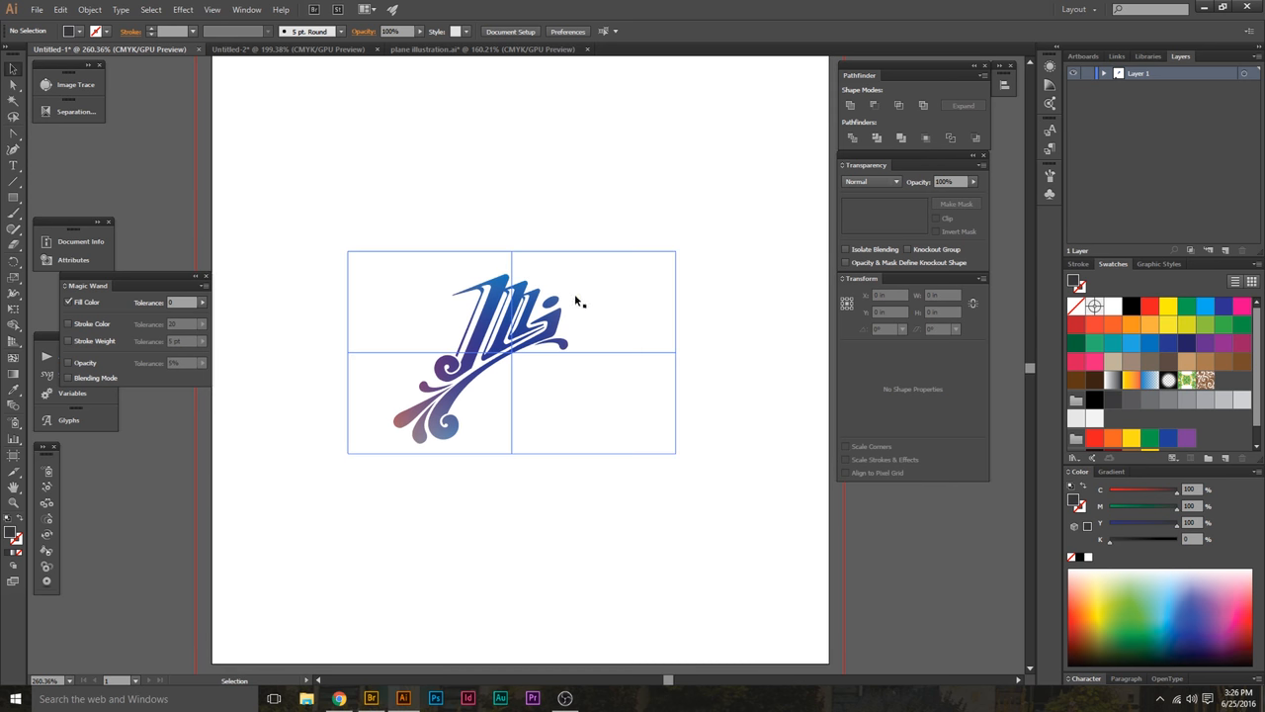
- Start an envelope distortion with a mesh on the masked lettering, previewing a layout of 1 row and 3 columns
click(534, 344)
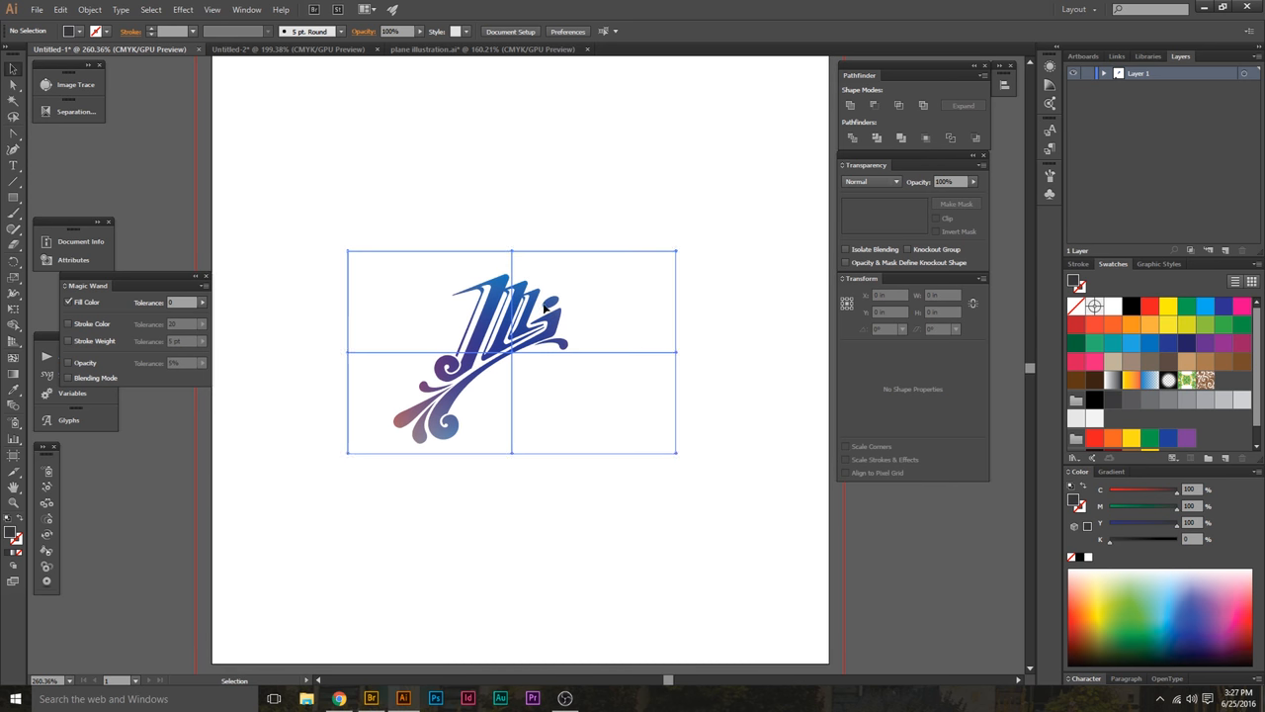
click(90, 9)
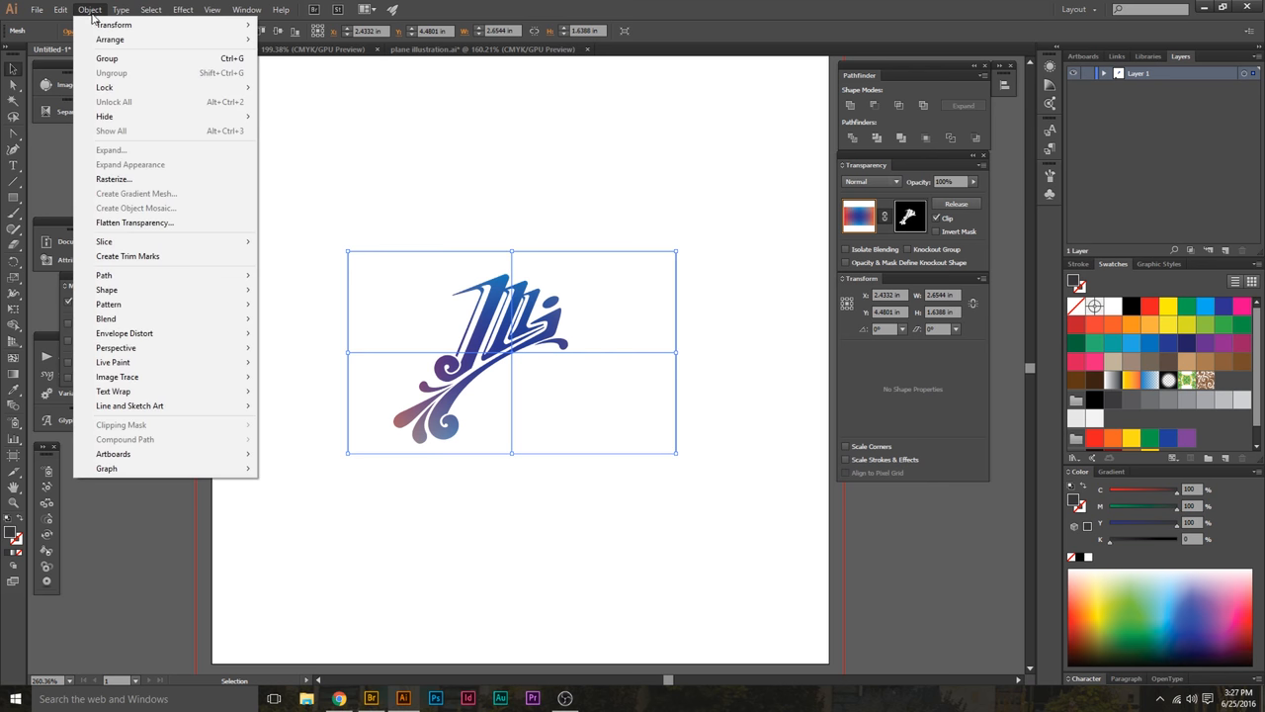
mouse_move(158, 336)
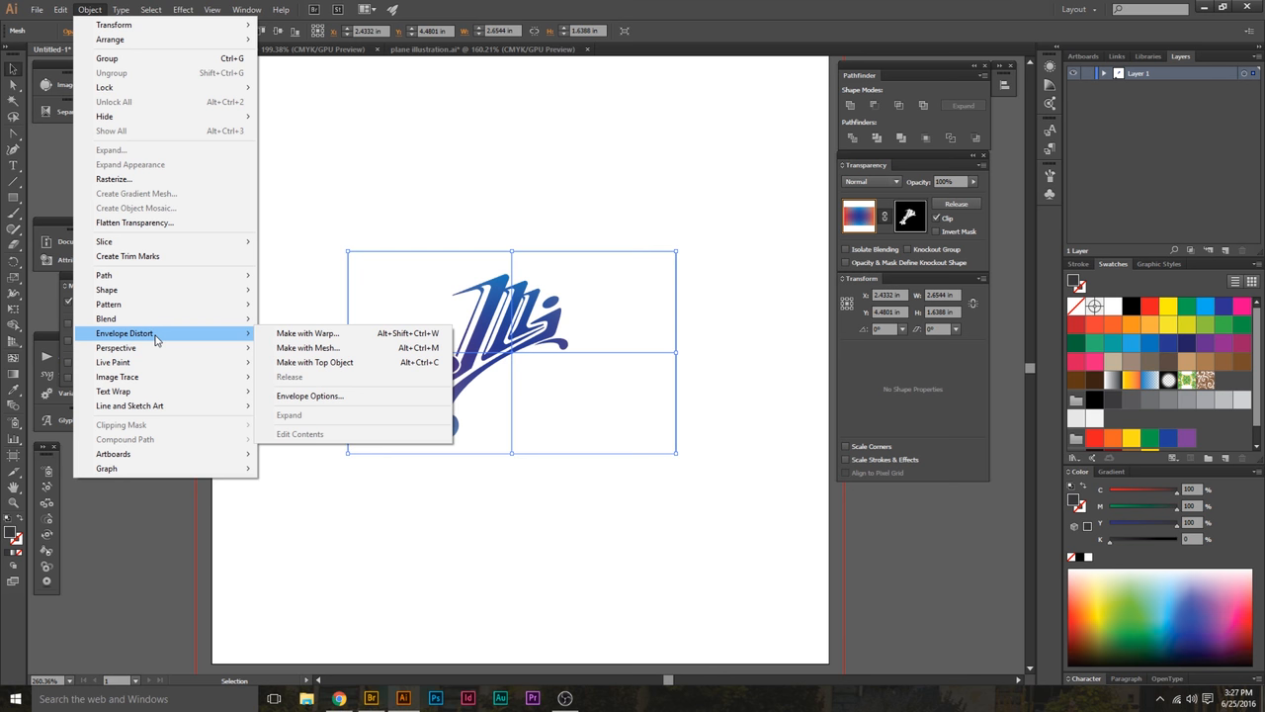
click(307, 351)
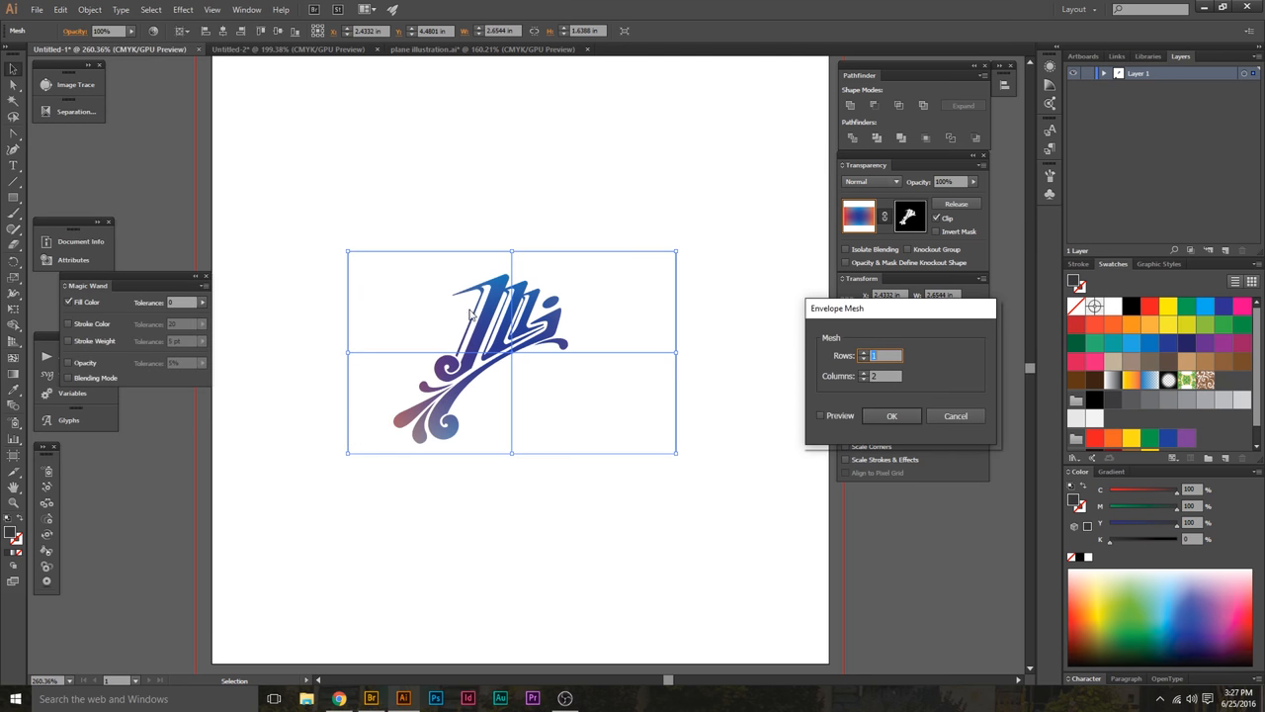
key(Tab)
text(2)
drag(880, 354, 862, 375)
text(3)
key(Tab)
click(820, 415)
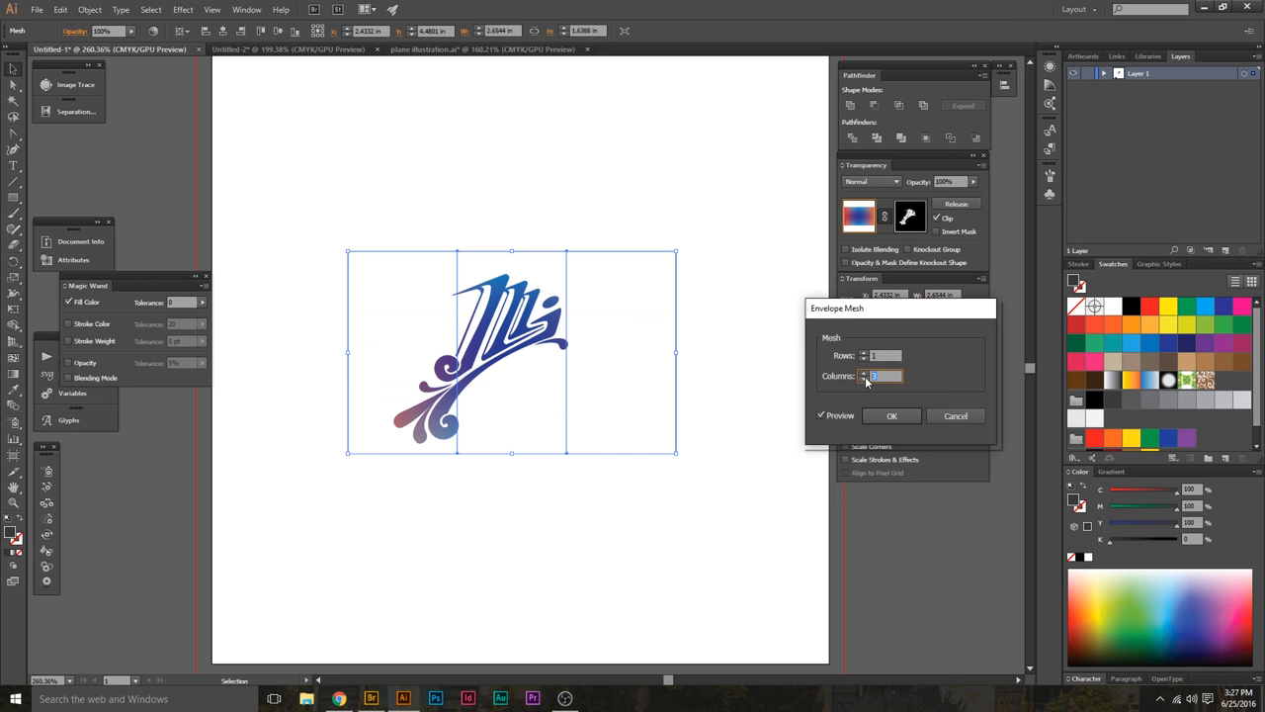
- Set the envelope mesh to 2 rows and 2 columns and apply it to the masked lettering
text(1)
key(Tab)
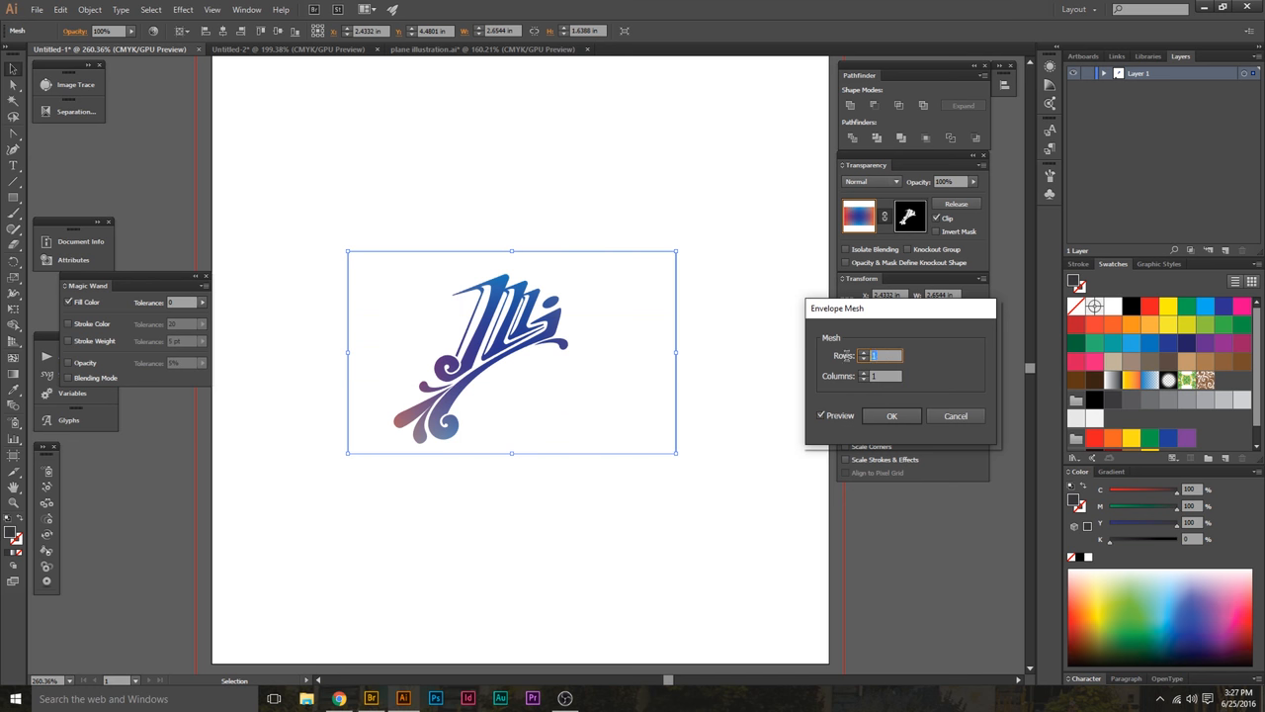
text(2)
key(Tab)
text(2)
key(Tab)
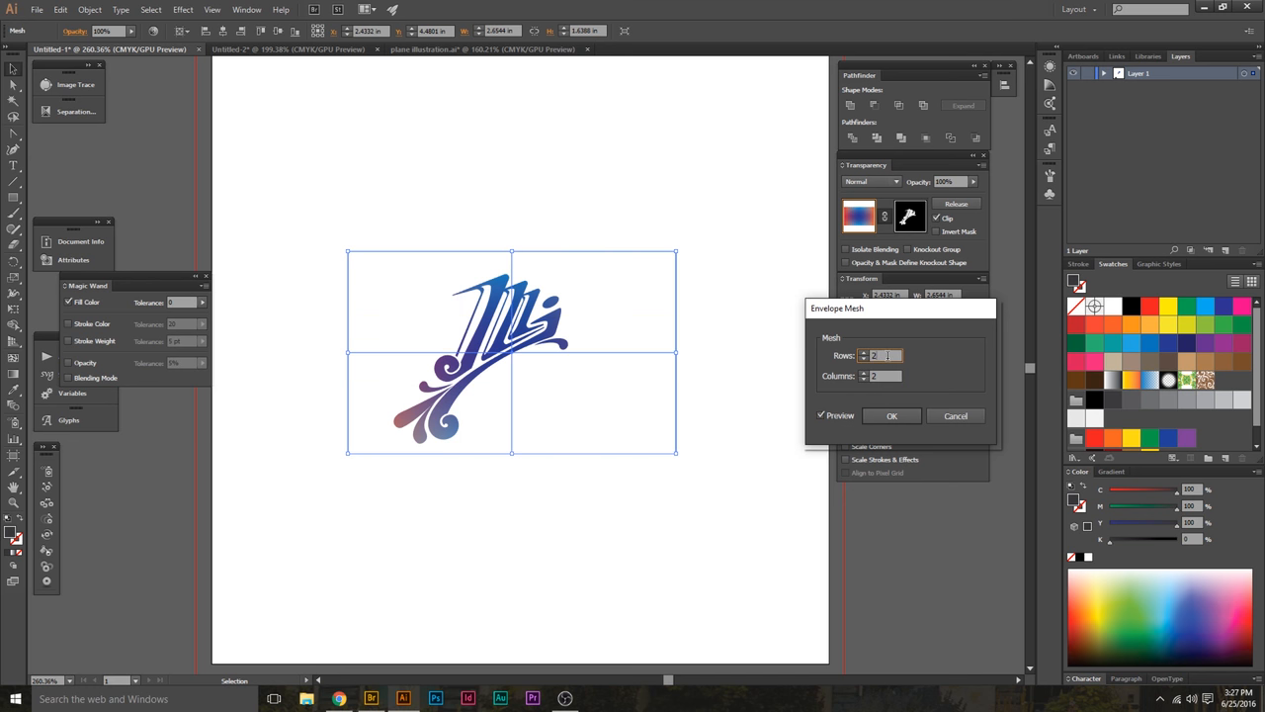
click(893, 415)
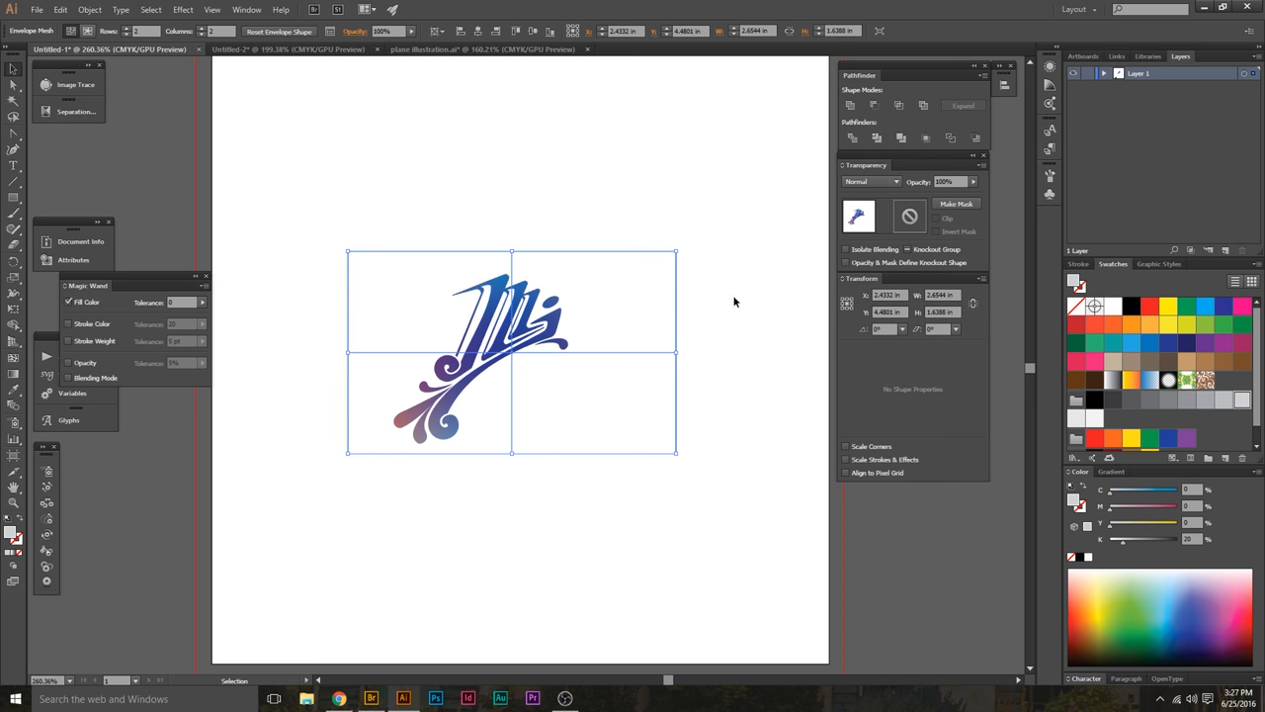
- Raise the three mesh points on the right edge of the envelope mesh by about 0.4 in
key(a)
click(694, 261)
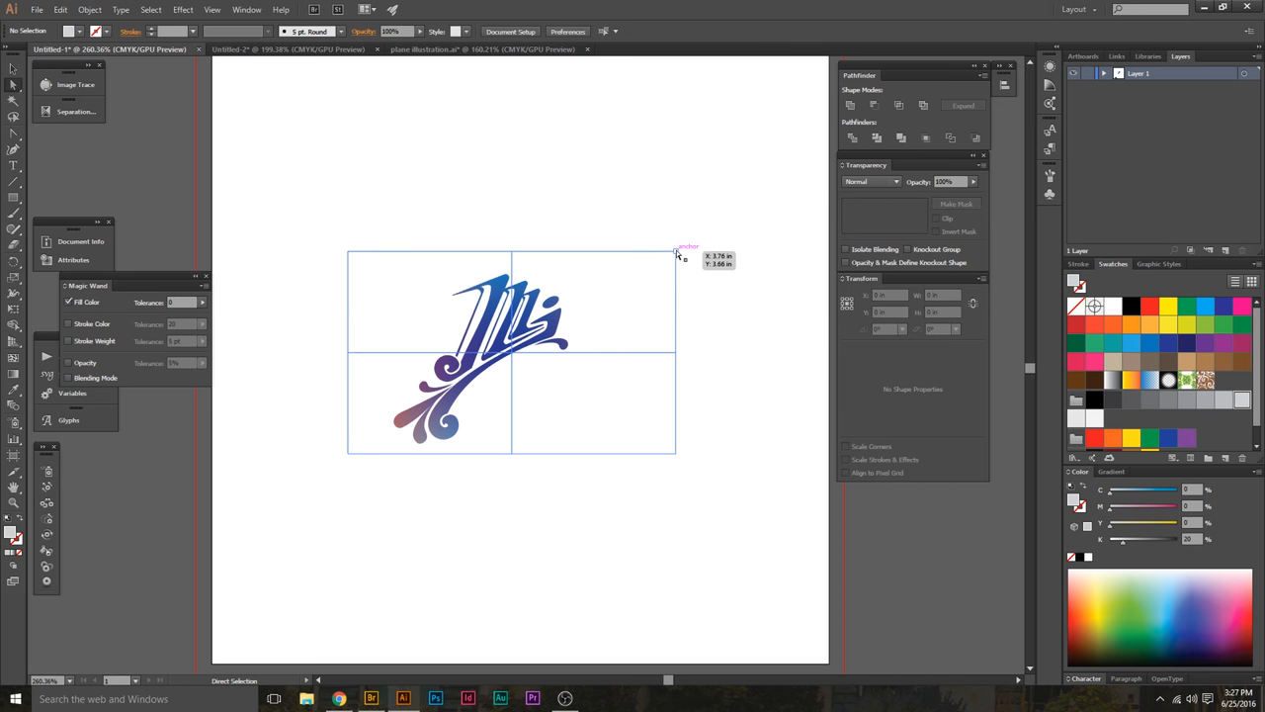
drag(675, 250, 676, 196)
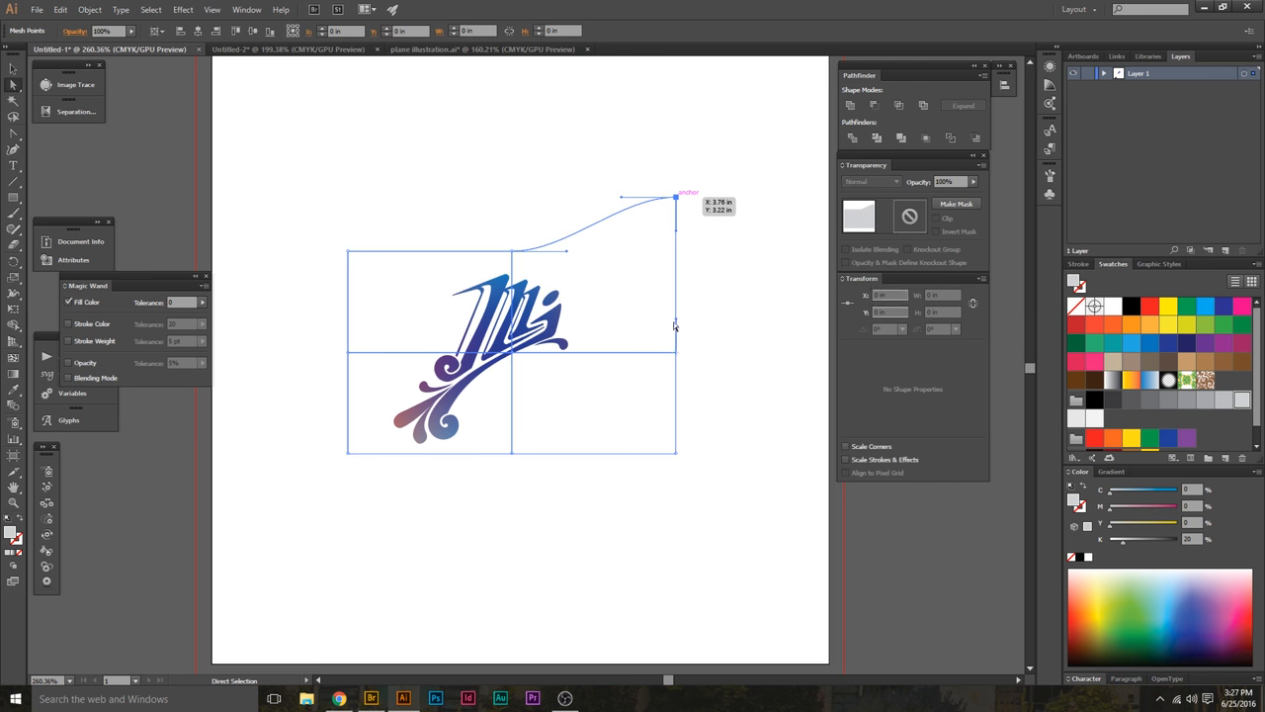
drag(675, 353, 676, 306)
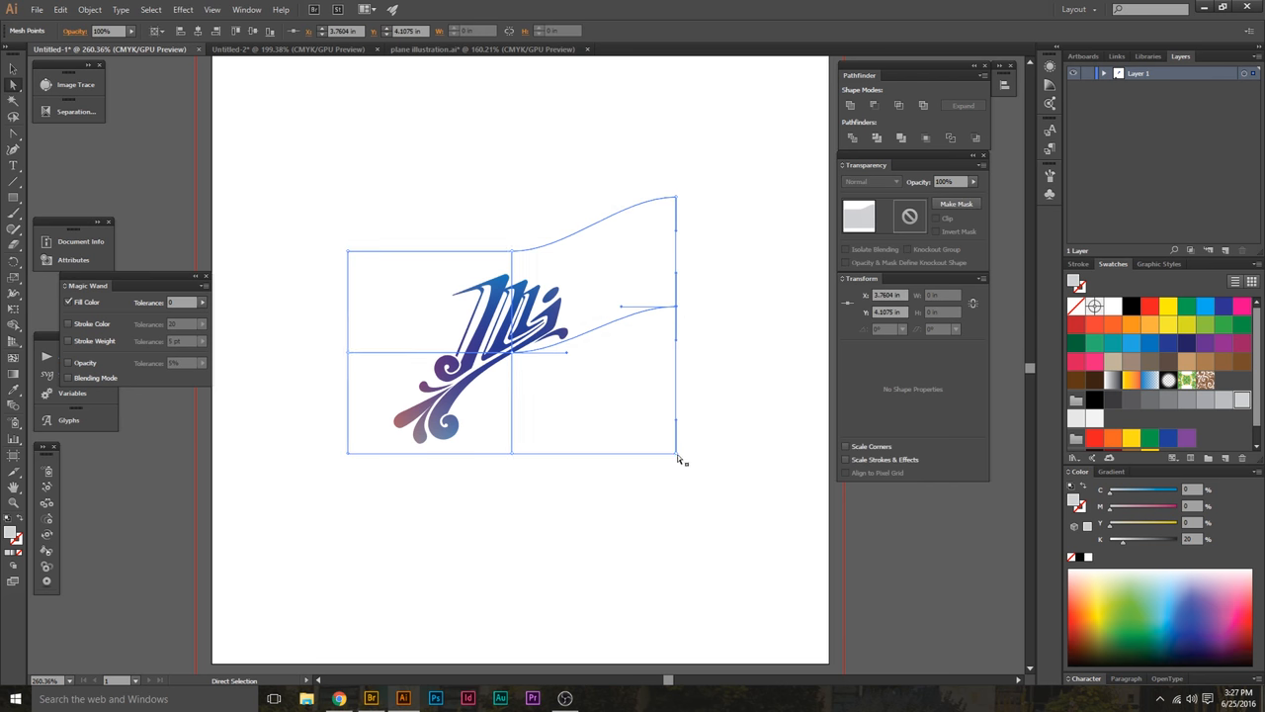
drag(677, 454, 676, 406)
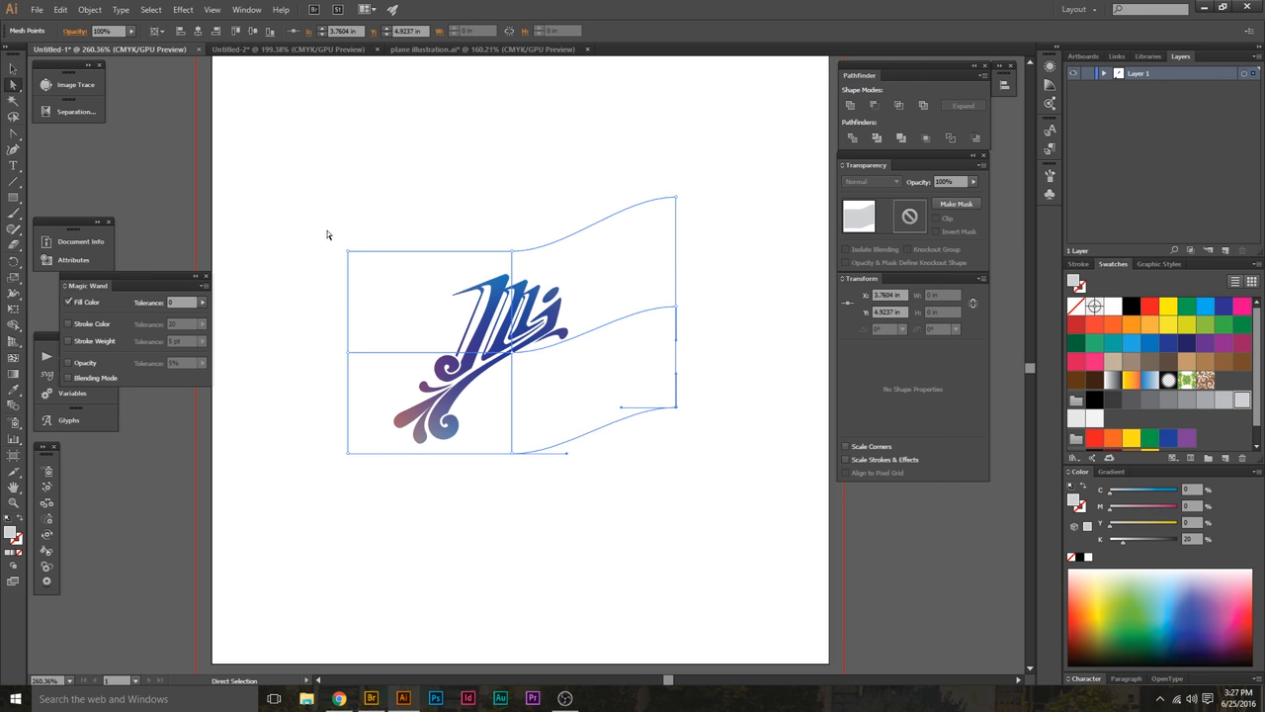
- Raise the three mesh points on the envelope's left edge together by about 0.53 in and reselect the whole envelope
drag(327, 234, 357, 499)
drag(347, 352, 348, 287)
click(576, 499)
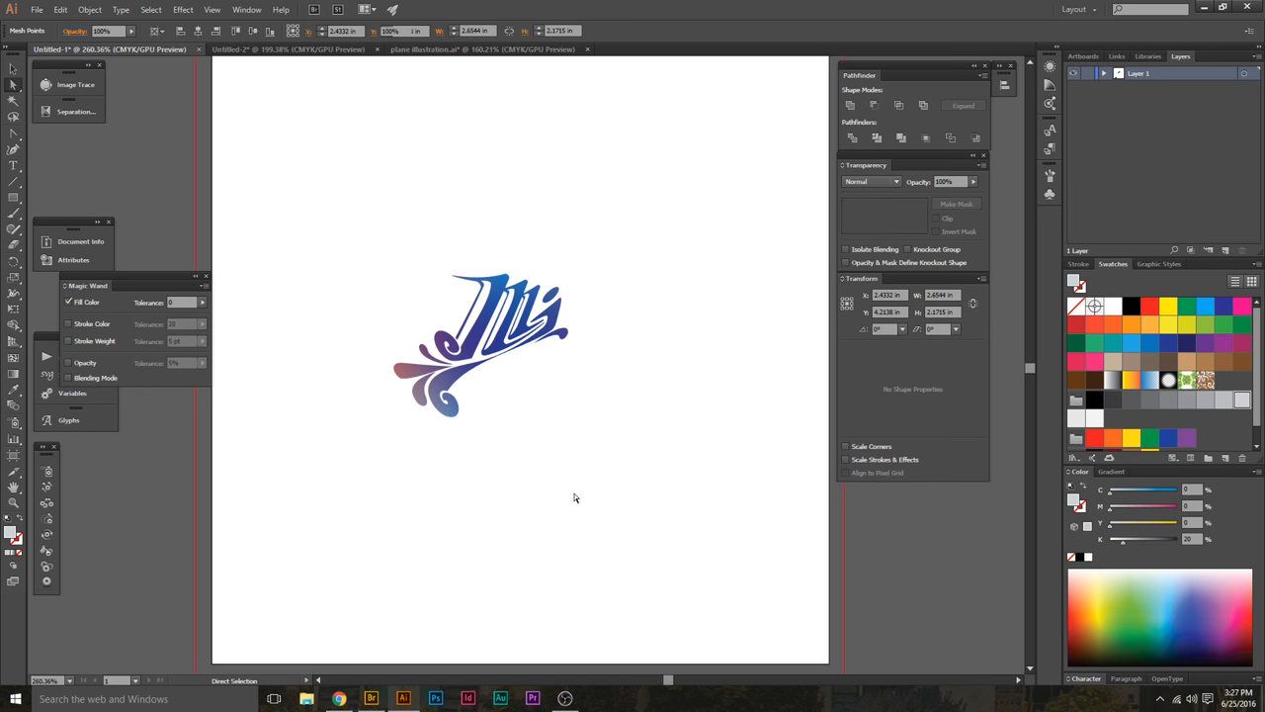
key(v)
click(587, 395)
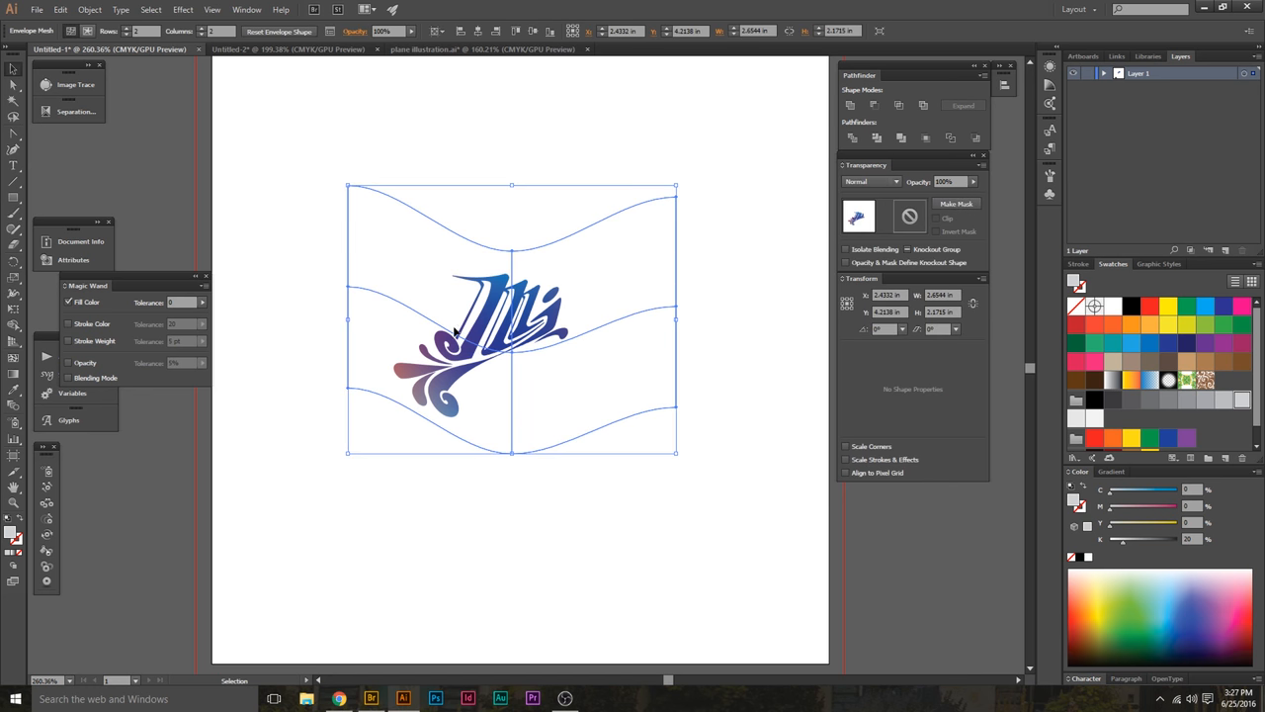
- Rotate the centre mesh point of the envelope about 43° clockwise to swirl the lettering
click(736, 361)
key(a)
click(511, 351)
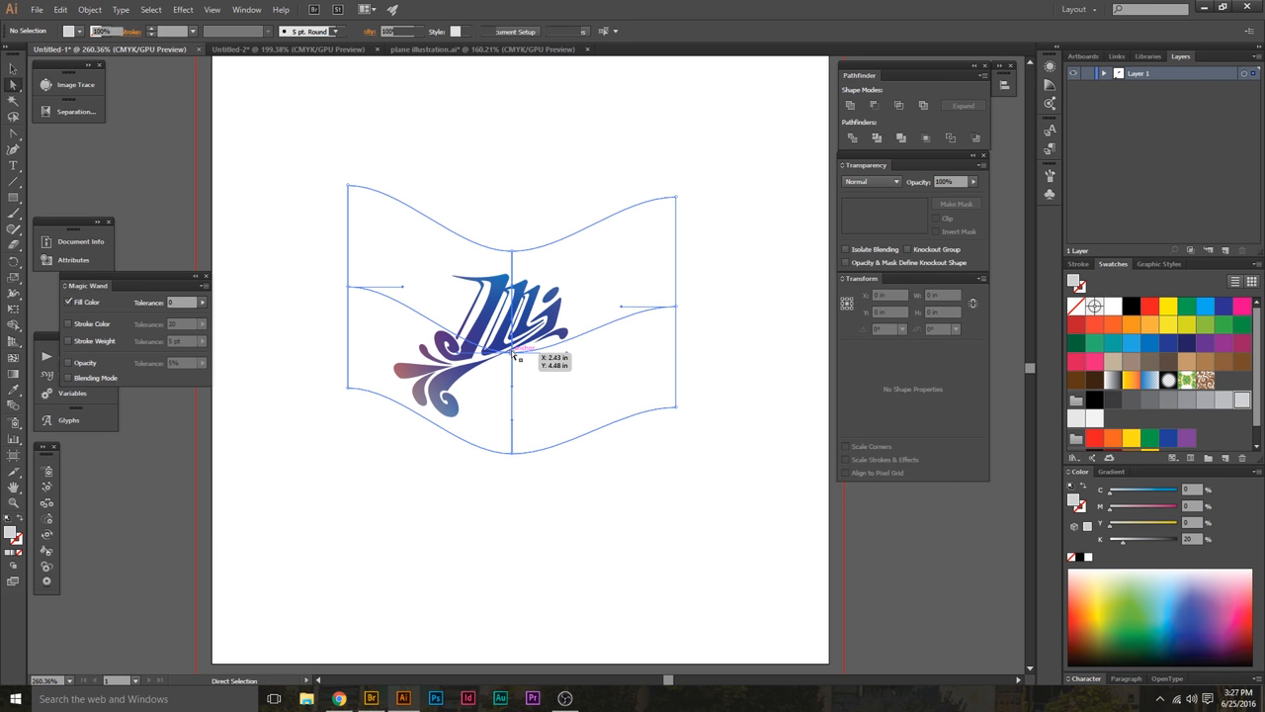
key(r)
drag(539, 341, 563, 380)
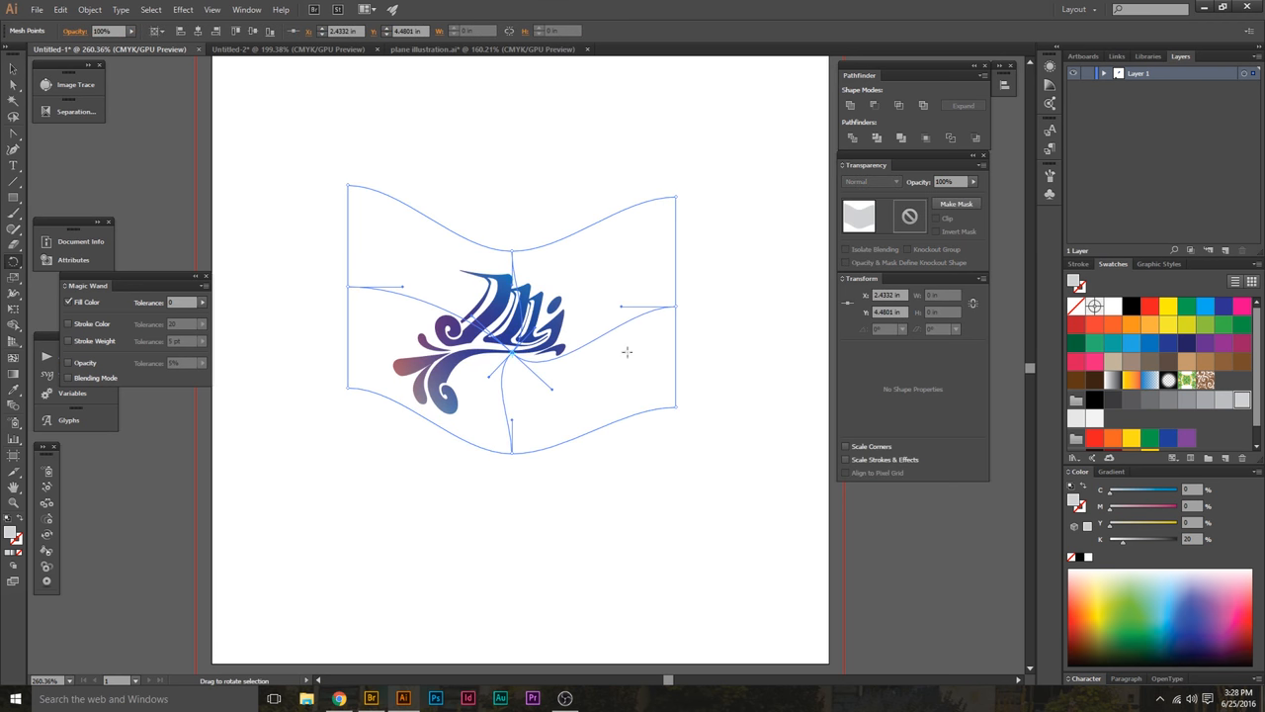
key(v)
click(721, 300)
- Select the lettering envelope and open its contents for editing in isolation mode
drag(602, 336, 635, 306)
click(587, 303)
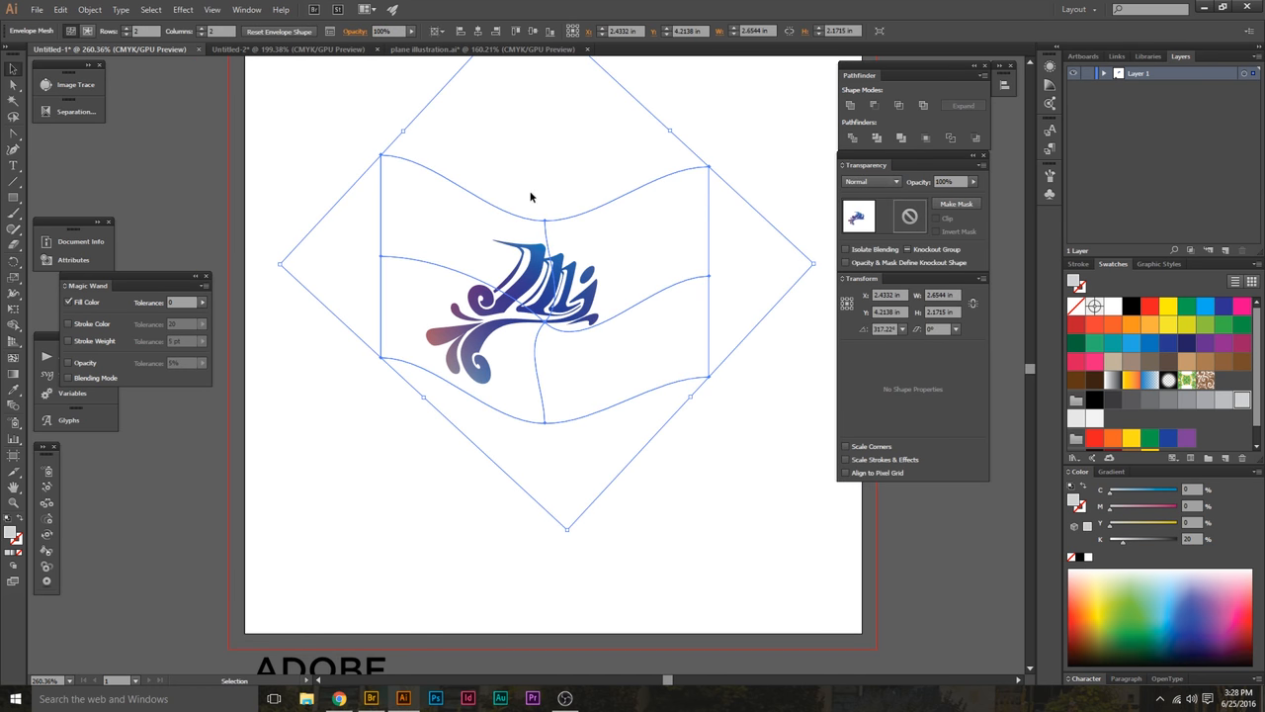
click(721, 431)
click(563, 330)
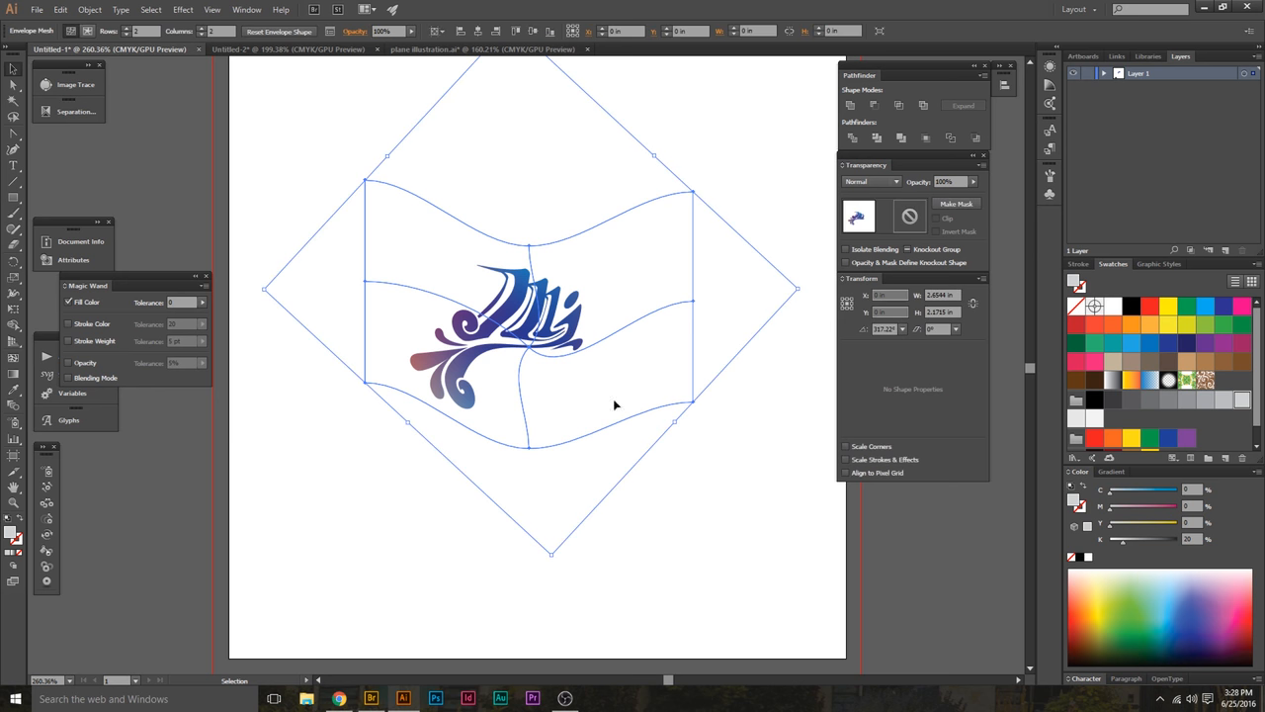
double_click(569, 318)
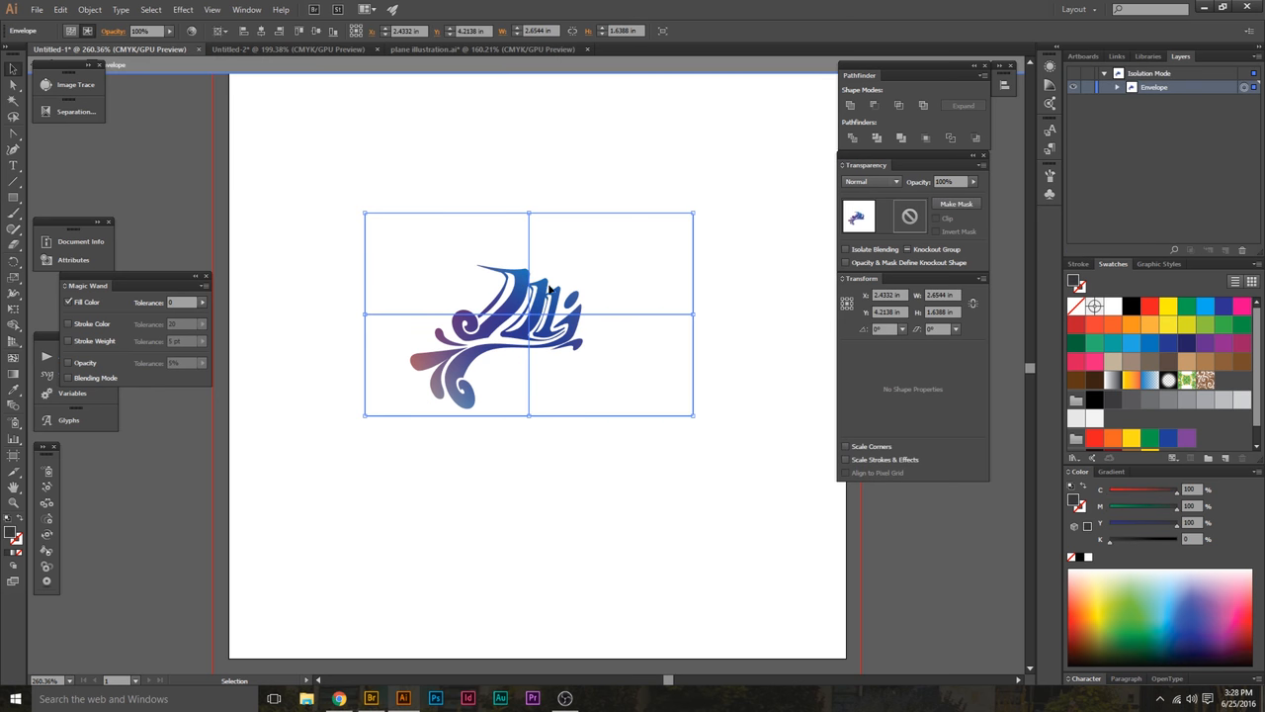
- Recolour the middle point on the gradient mesh's right edge orange (M 80, Y 95)
click(698, 313)
key(a)
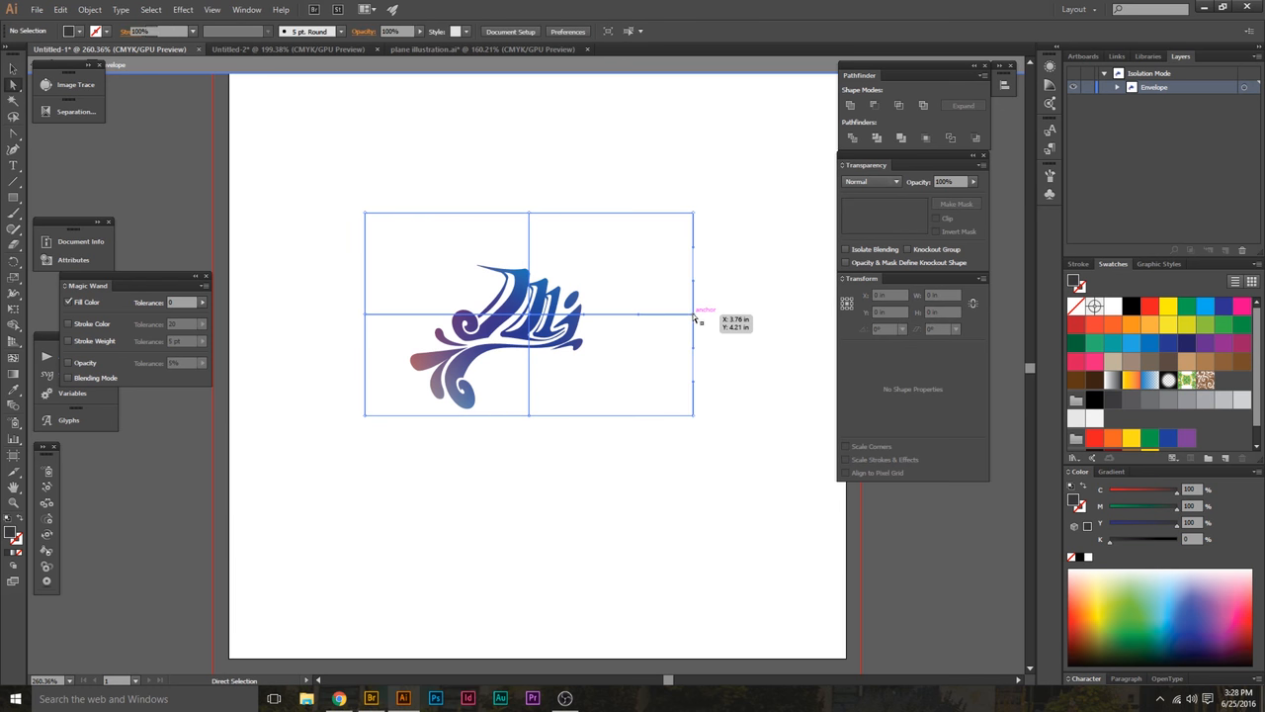
click(694, 315)
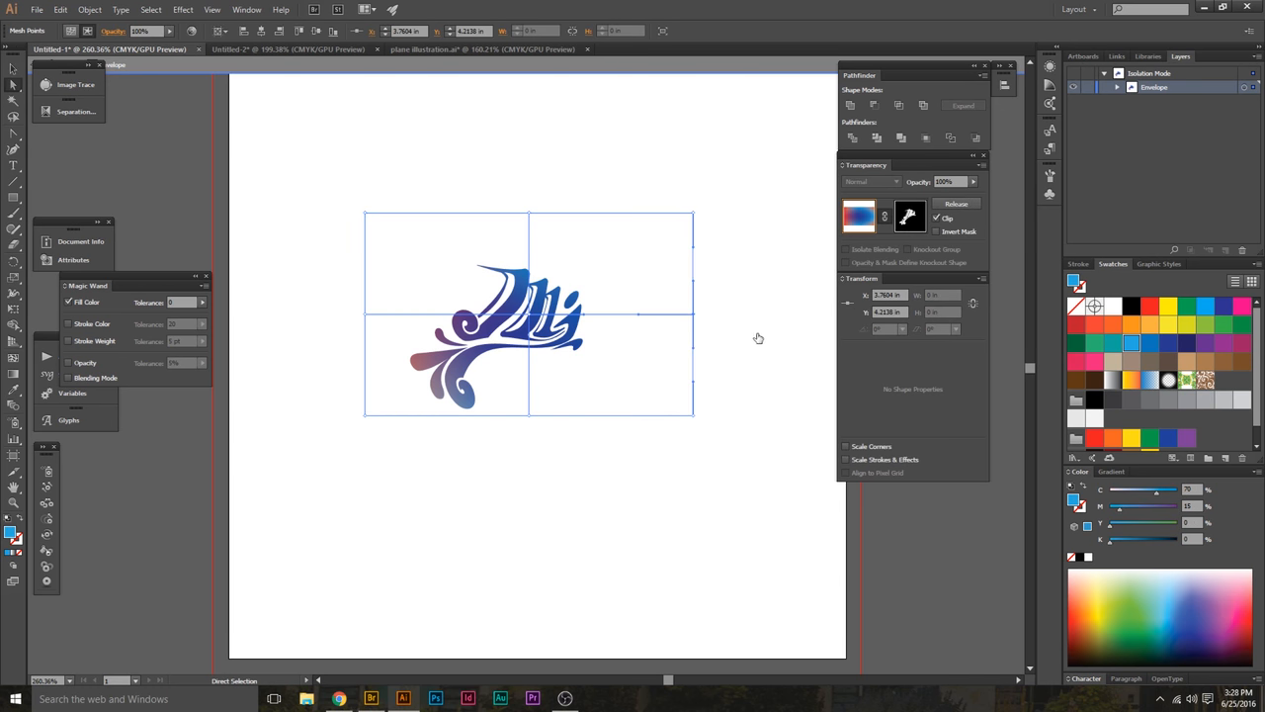
click(1112, 324)
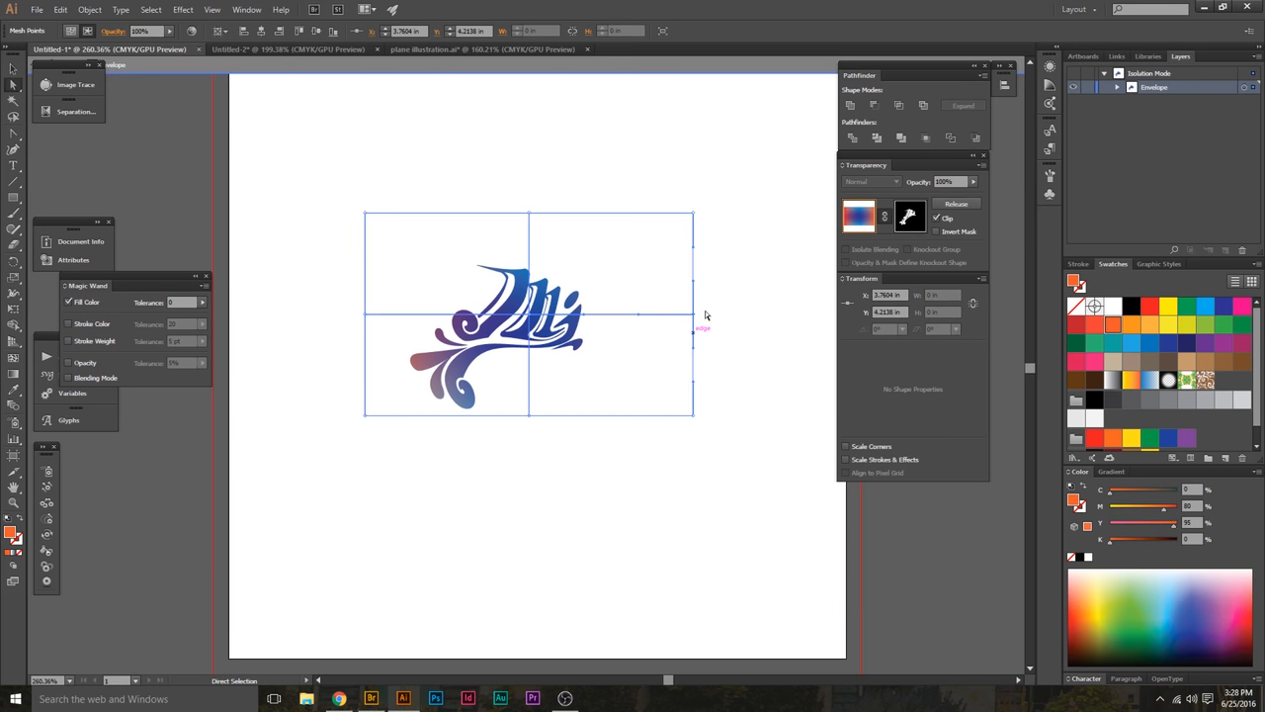
- Try a light orange (M 35, Y 85) on the gradient mesh's centre point and undo it
click(634, 416)
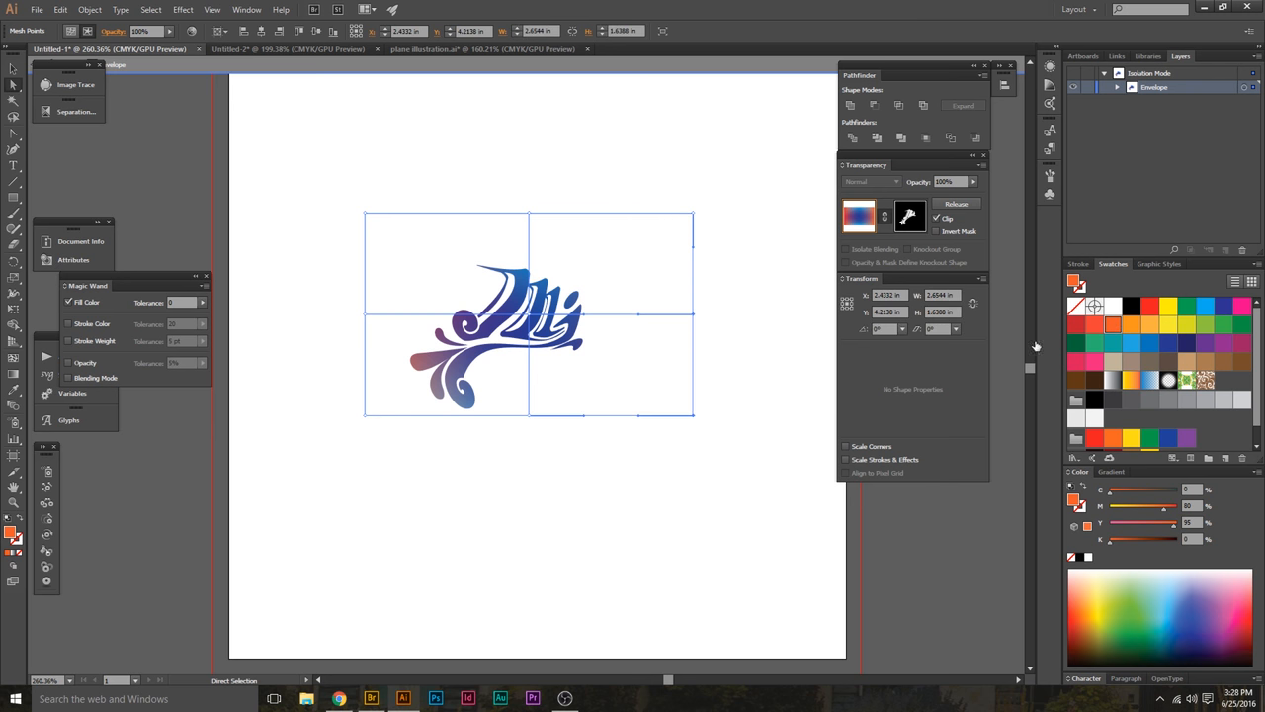
click(529, 314)
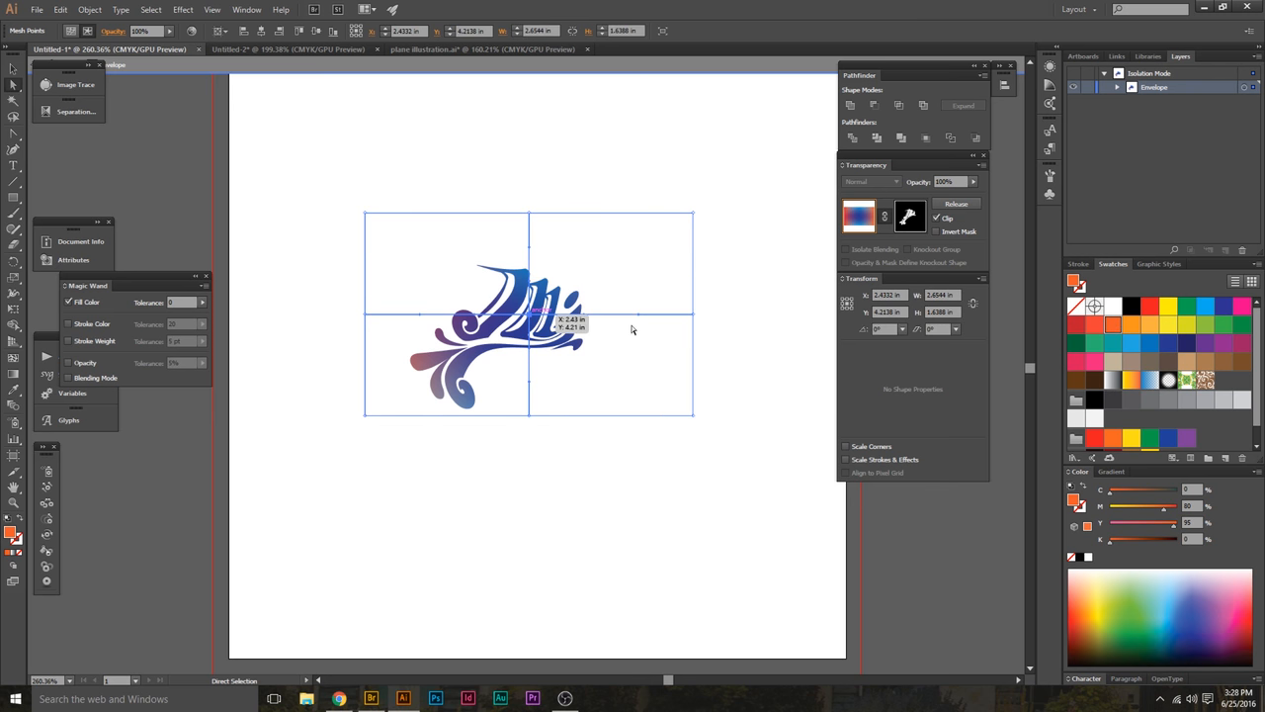
click(1150, 324)
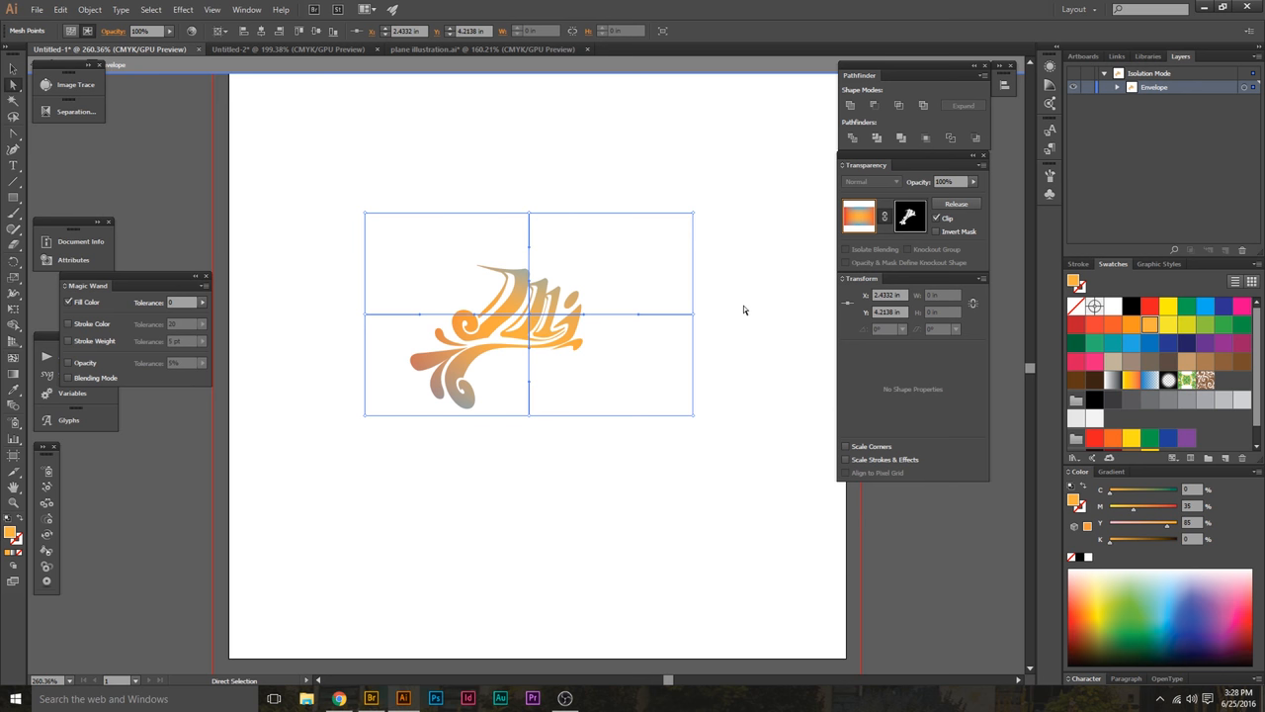
key(ctrl+z)
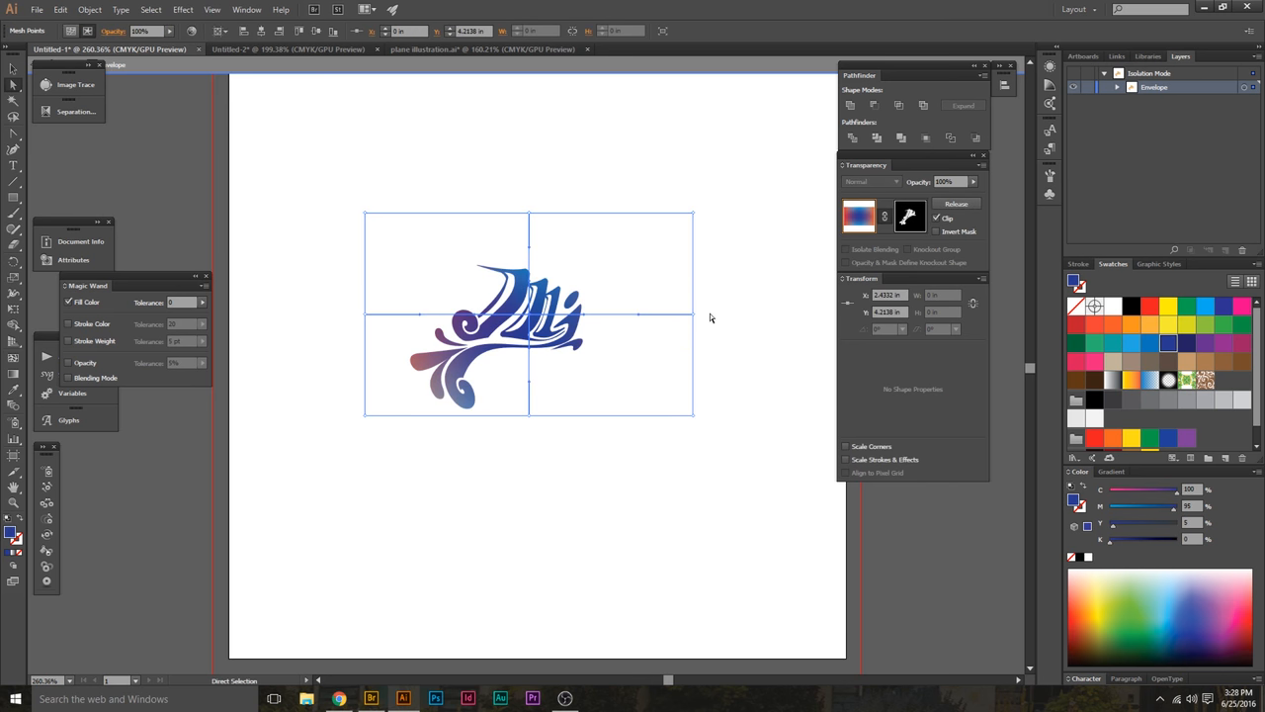
- Leave isolation mode and move the distorted lettering up about 0.13 in
key(v)
double_click(742, 296)
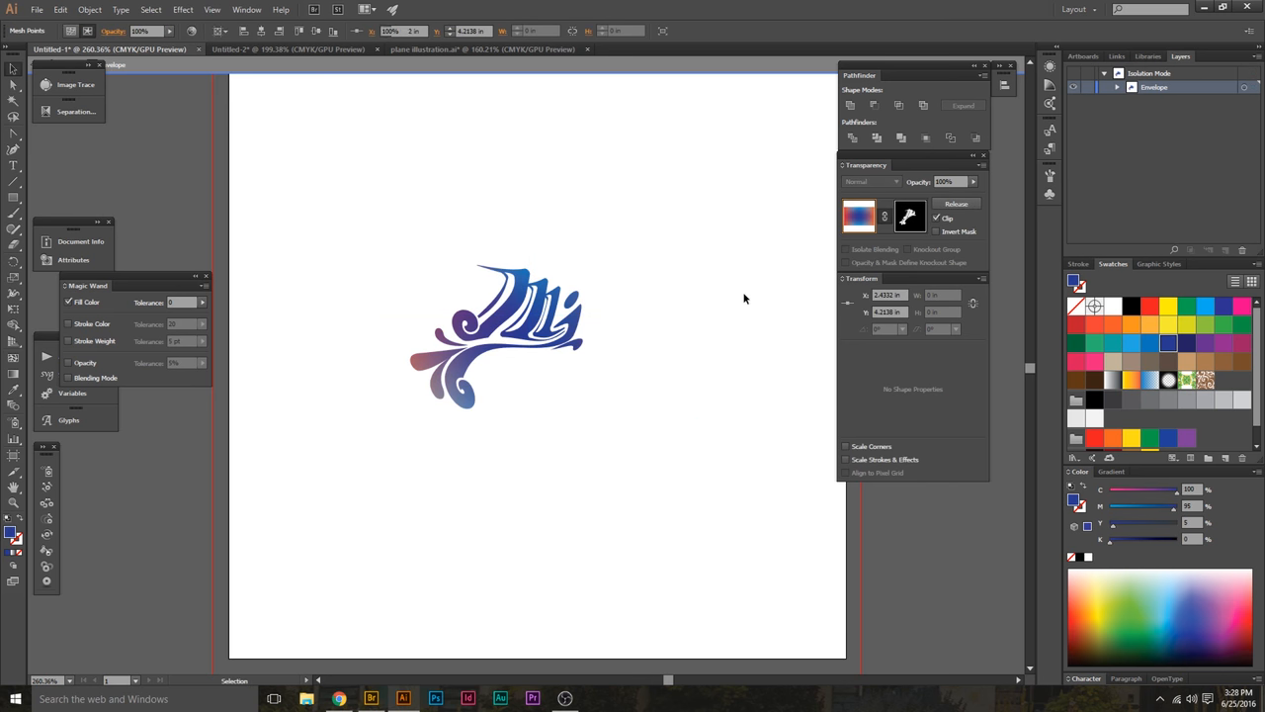
click(570, 336)
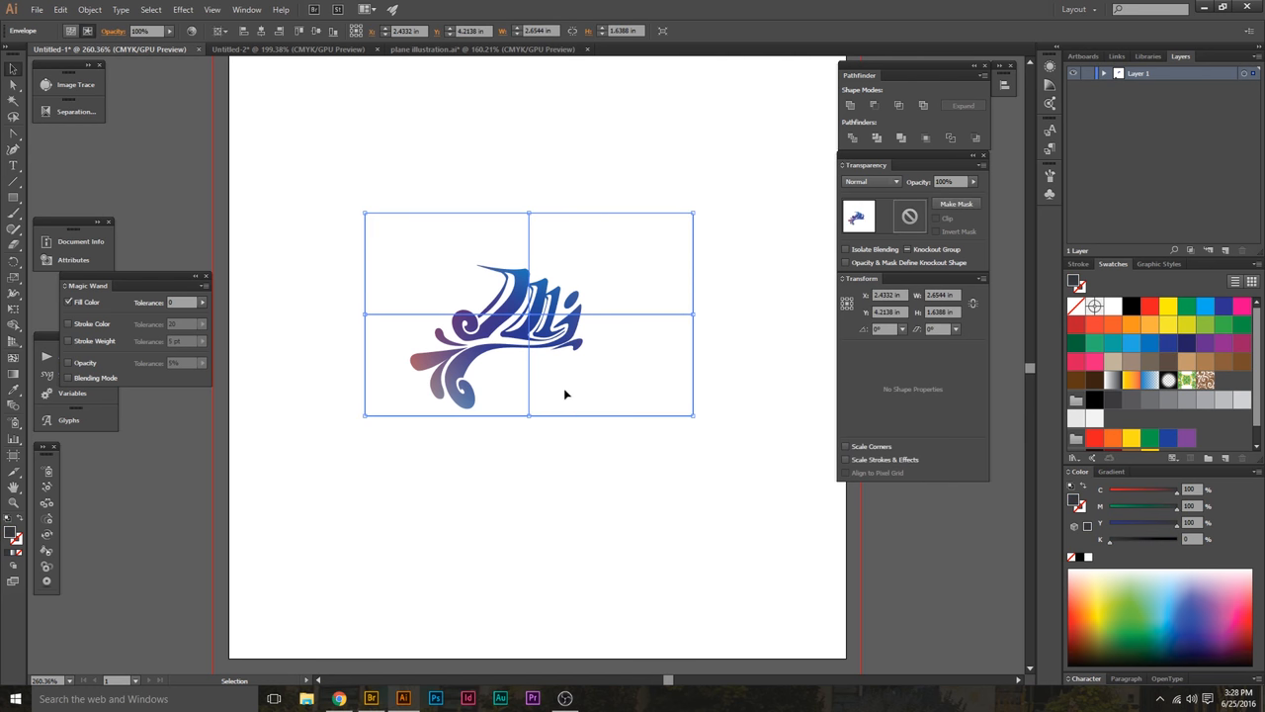
drag(568, 334, 570, 318)
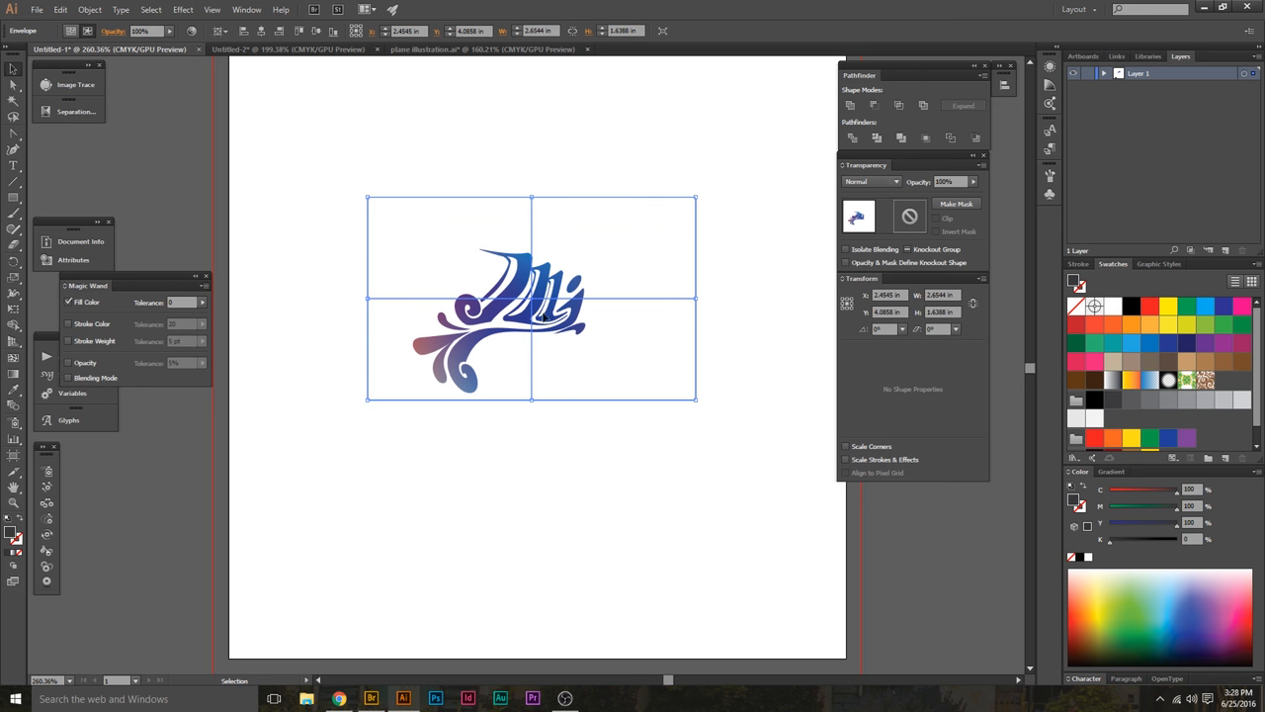
- Switch back to editing the envelope mesh and lower its right-edge mesh points by about 1.1 in
click(86, 32)
click(748, 429)
key(a)
drag(719, 199, 638, 464)
drag(697, 285, 689, 420)
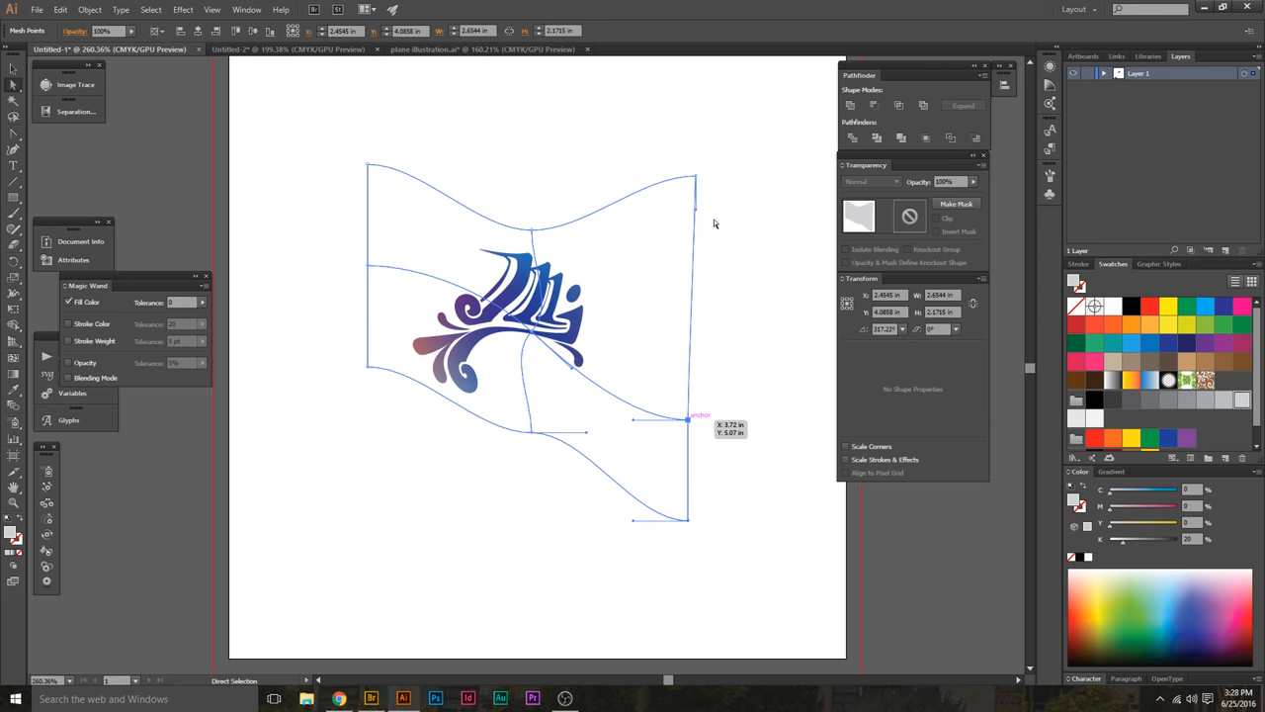
drag(695, 176, 691, 312)
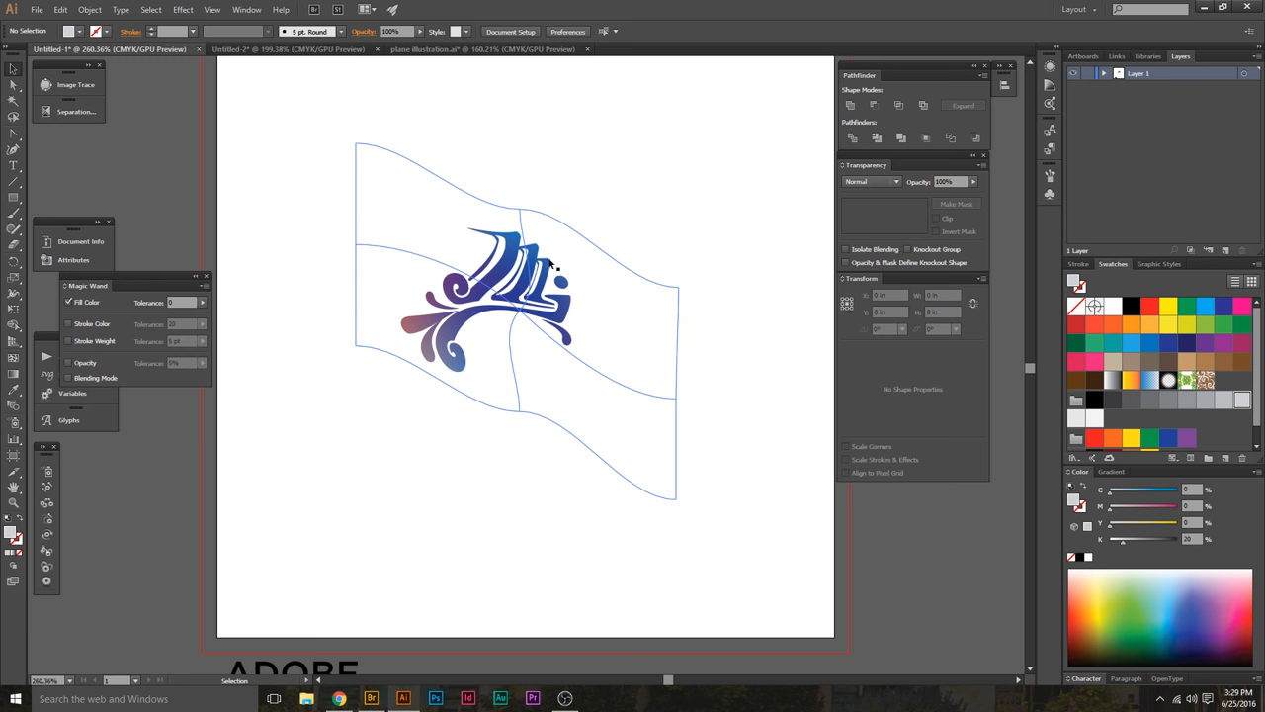
- Rotate the envelope's centre mesh point about 24° counter-clockwise
key(a)
click(549, 312)
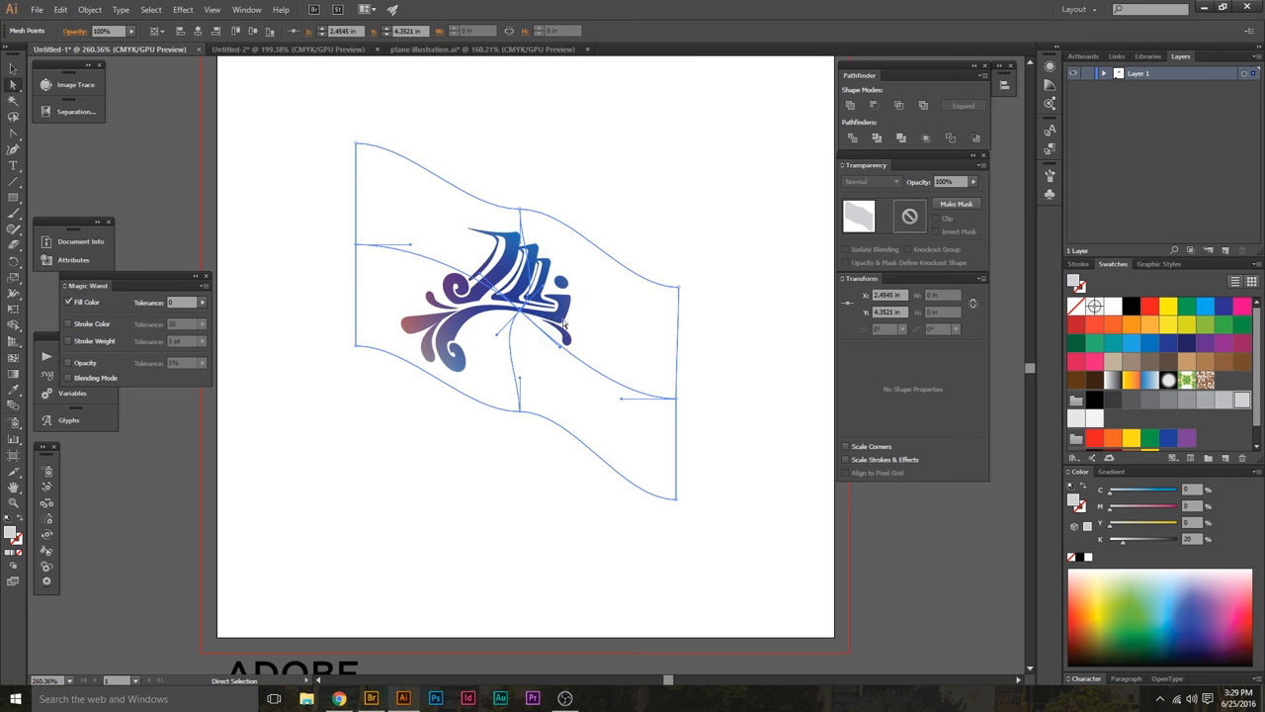
key(r)
drag(567, 316, 576, 288)
- Delete the distorted lettering envelope
key(v)
click(646, 200)
click(563, 285)
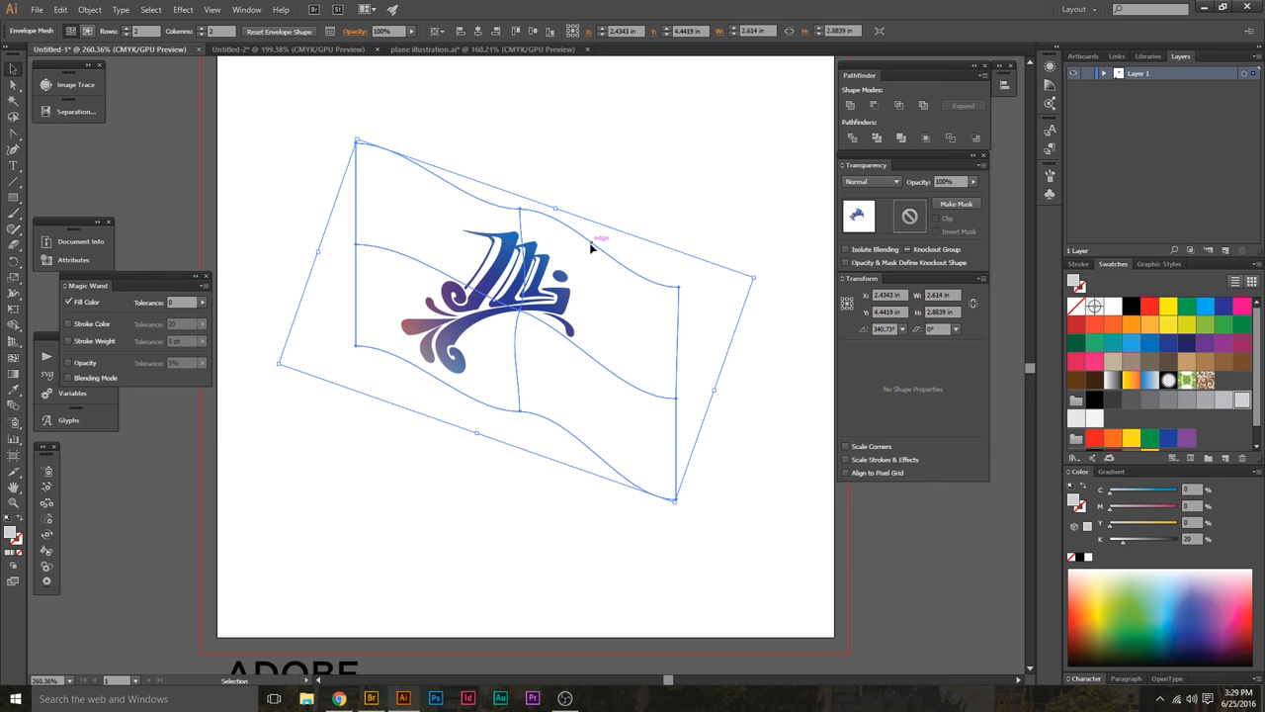
key(Delete)
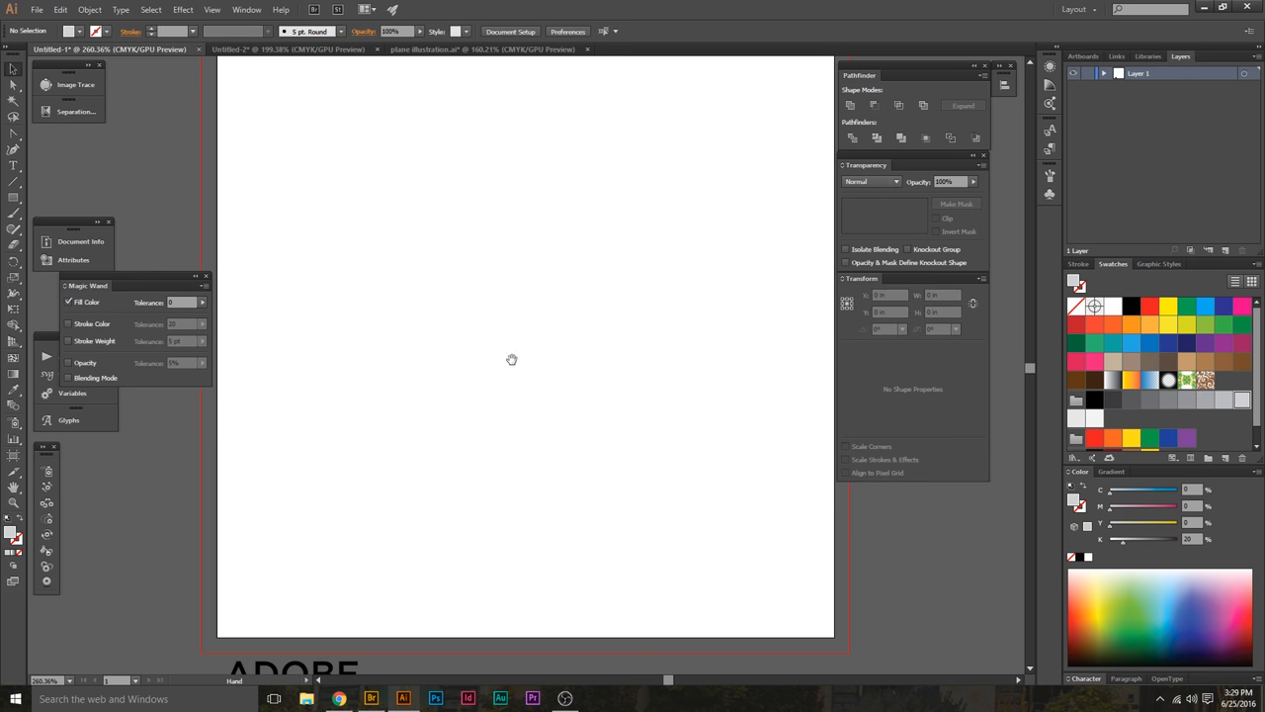
- Move the ADOBE ILLUSTRATOR text onto the artboard and enlarge it to about 1.9 in wide
drag(511, 359, 508, 279)
drag(326, 587, 504, 393)
drag(530, 439, 589, 475)
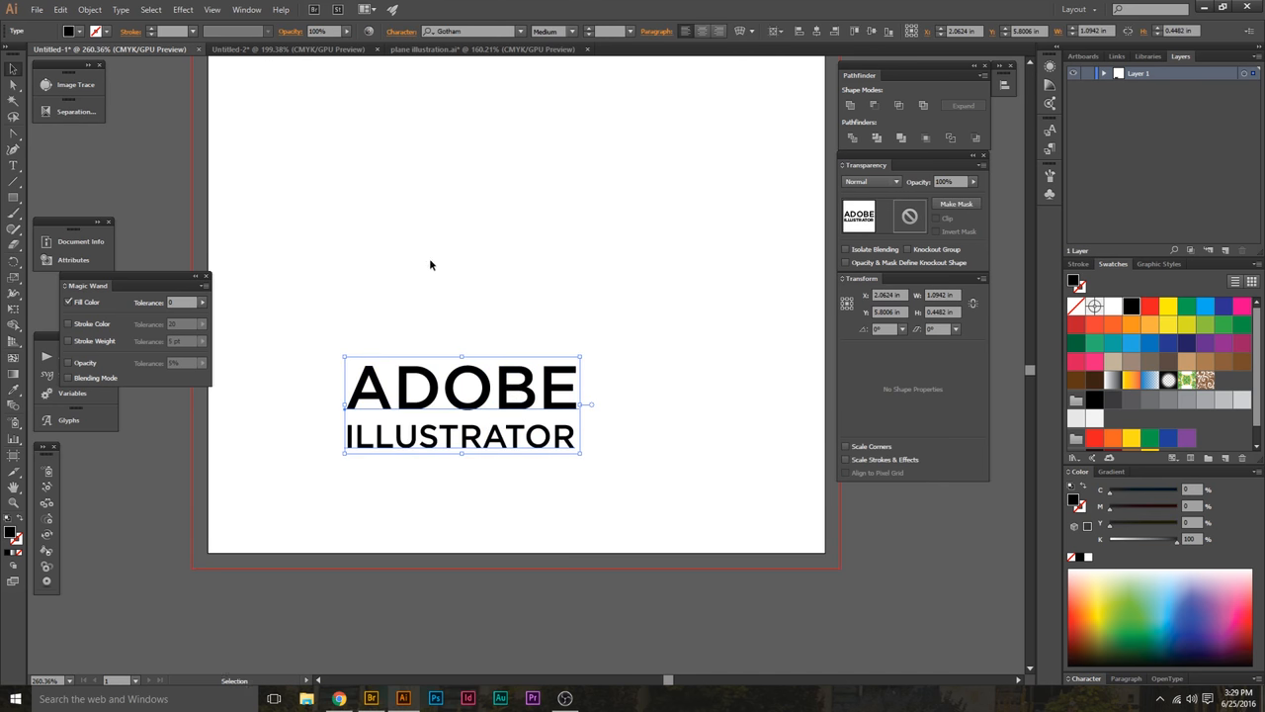
drag(430, 264, 508, 340)
click(609, 365)
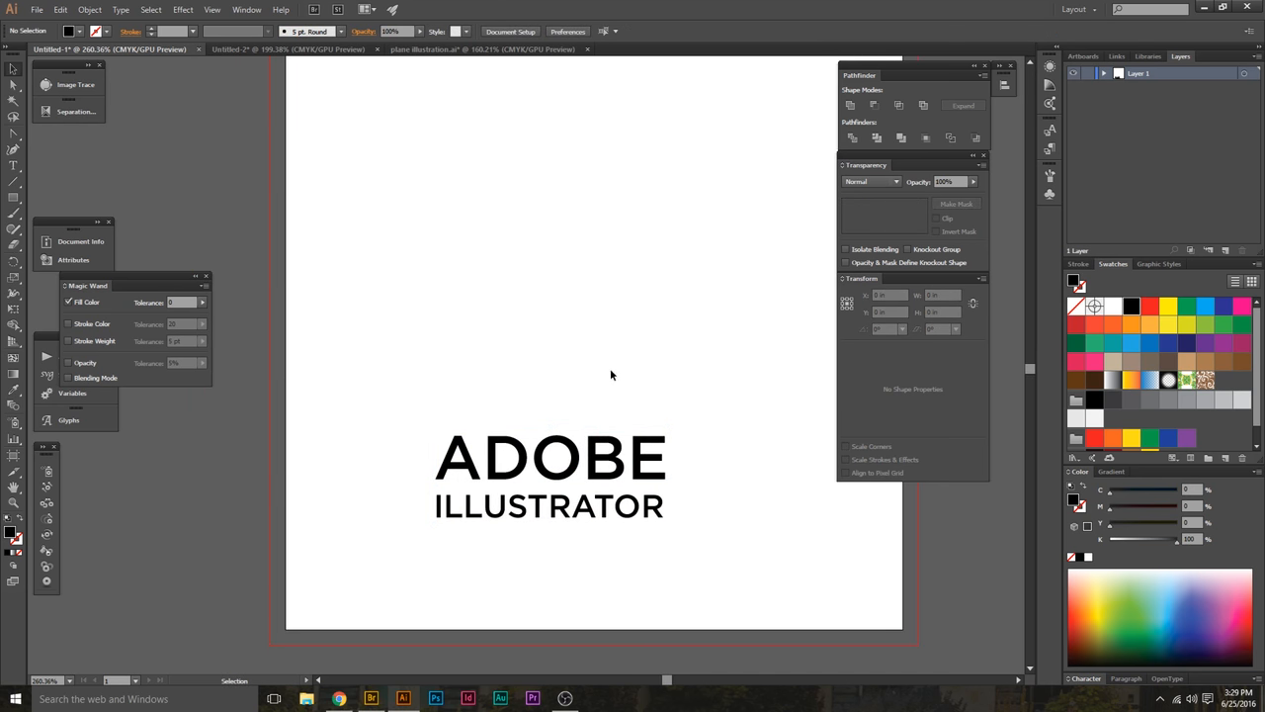
- Draw an open wavy path about 1.85 in wide above the text with the Pen tool, using a black stroke and no fill
key(p)
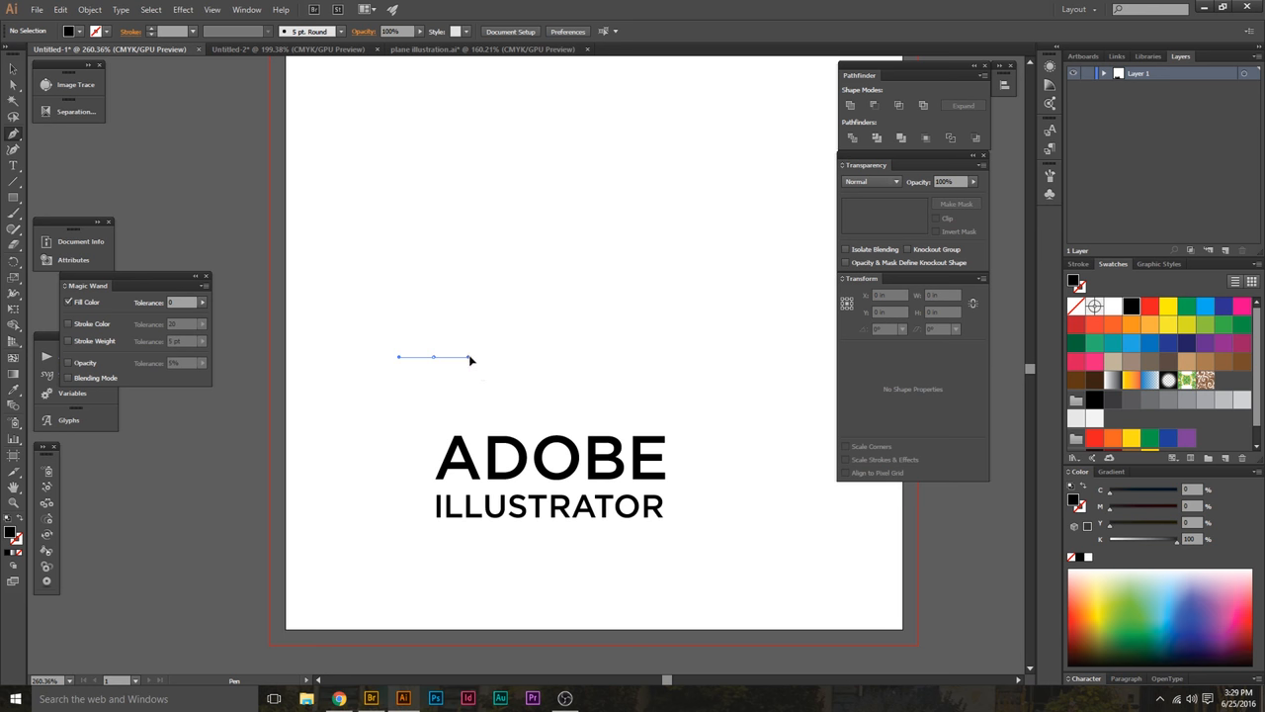
drag(537, 299, 571, 299)
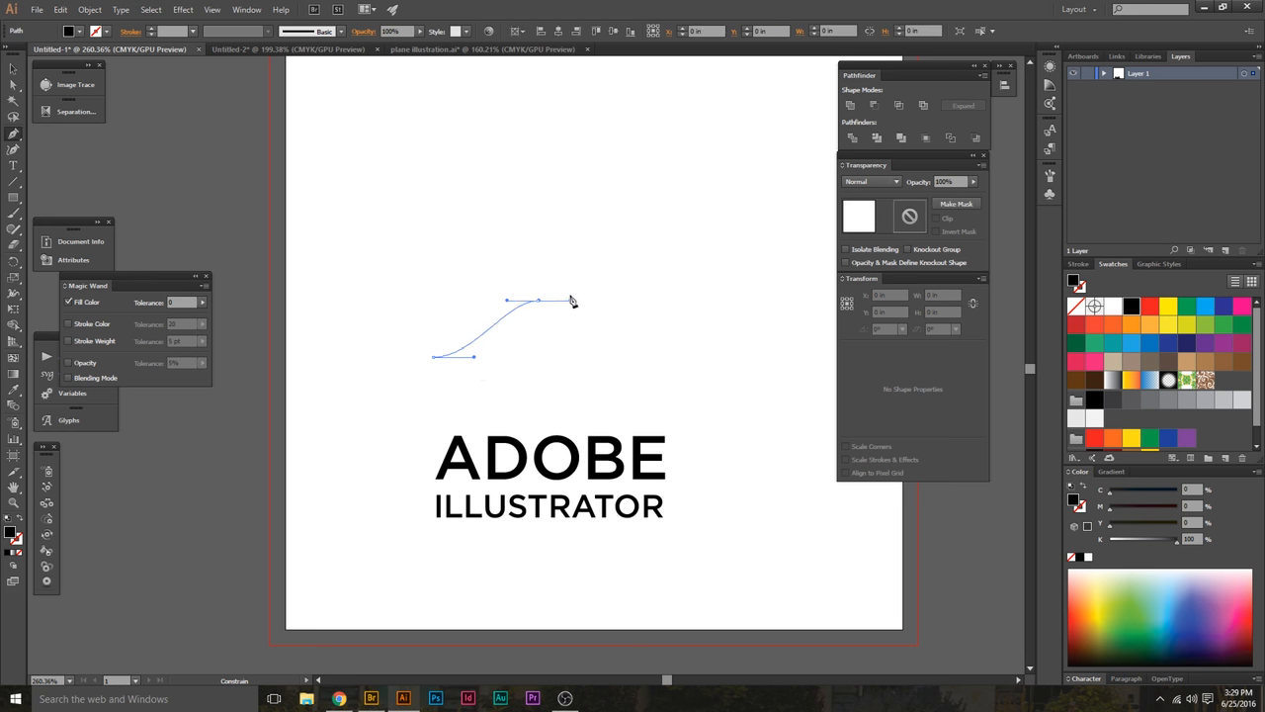
mouse_move(662, 267)
mouse_down()
mouse_move(658, 277)
mouse_move(720, 274)
mouse_up()
key(shift+x)
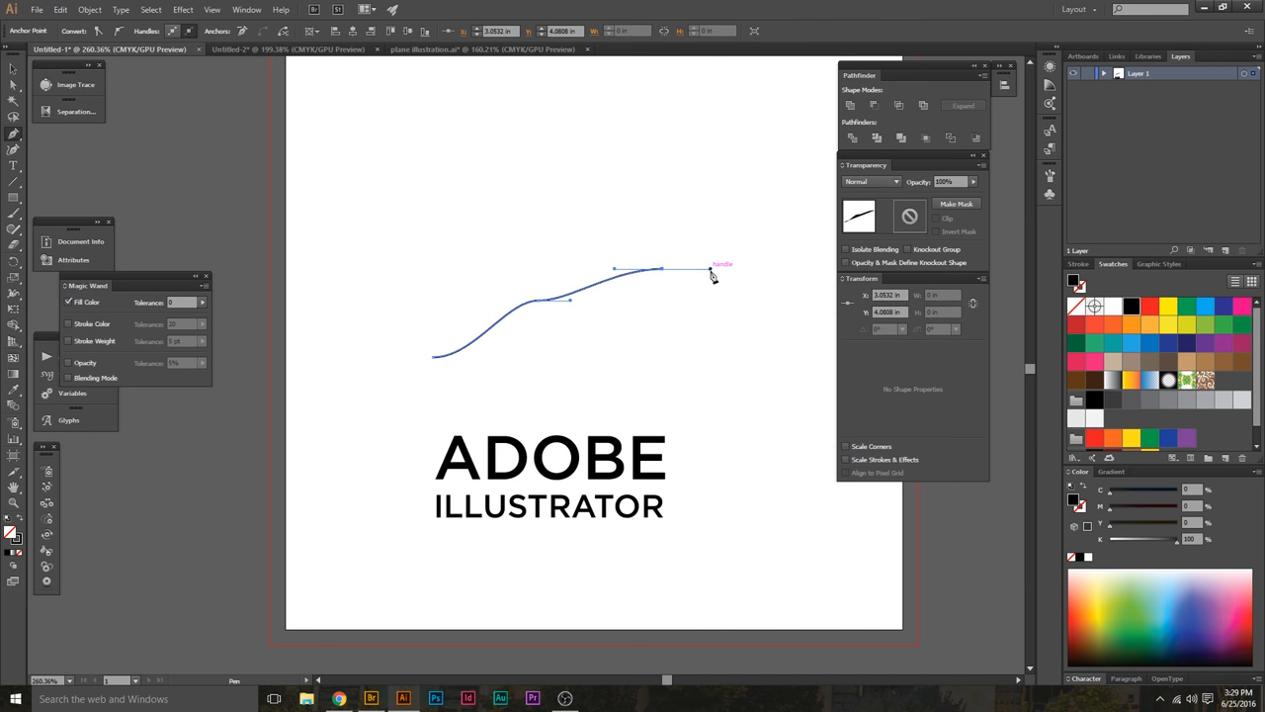
ctrl+click(658, 221)
drag(658, 221, 589, 352)
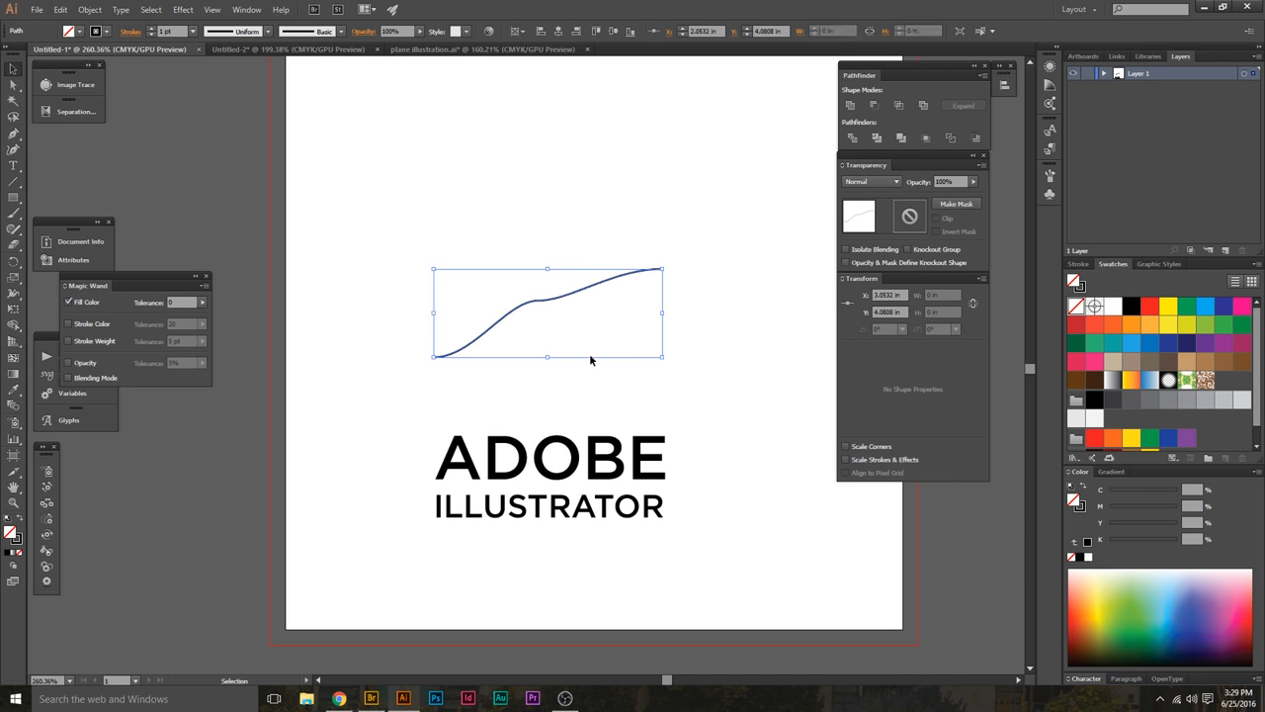
- Set the wavy path's stroke weight to 61 pt
click(153, 31)
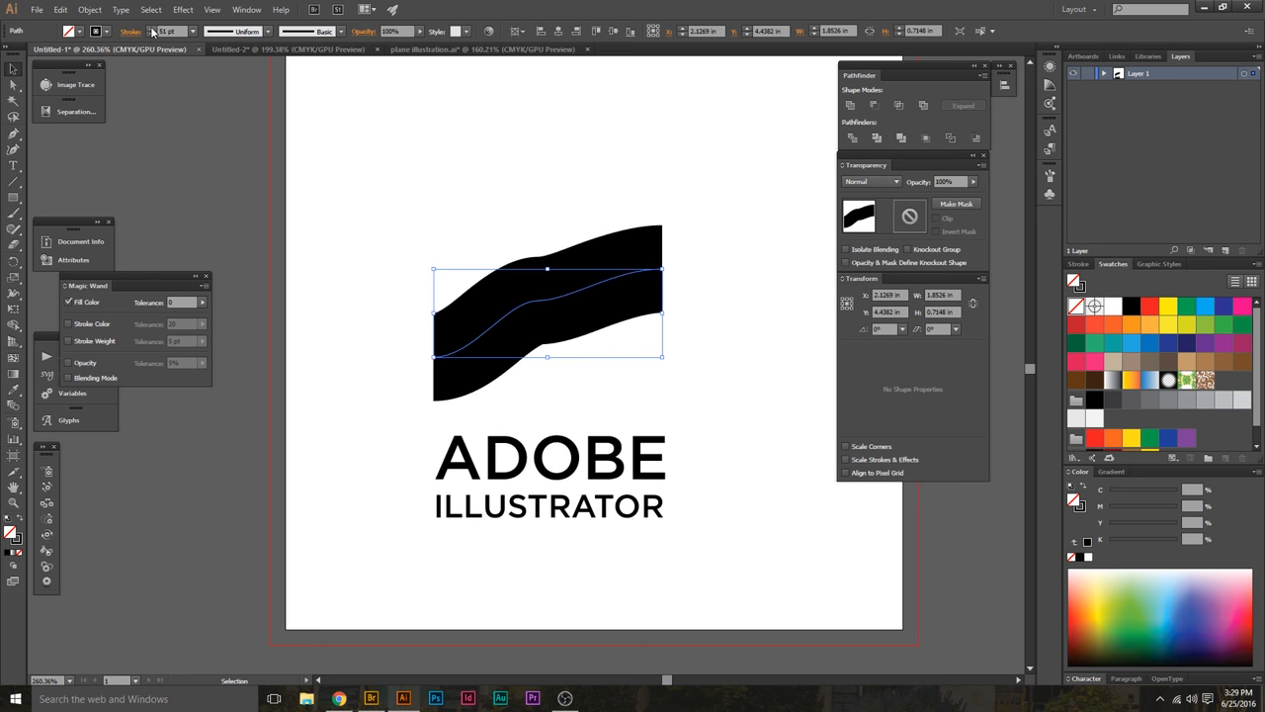
click(153, 29)
click(152, 29)
- Extend the left end of the thick wavy path to about 2 in overall width and move the band closer to the text
key(a)
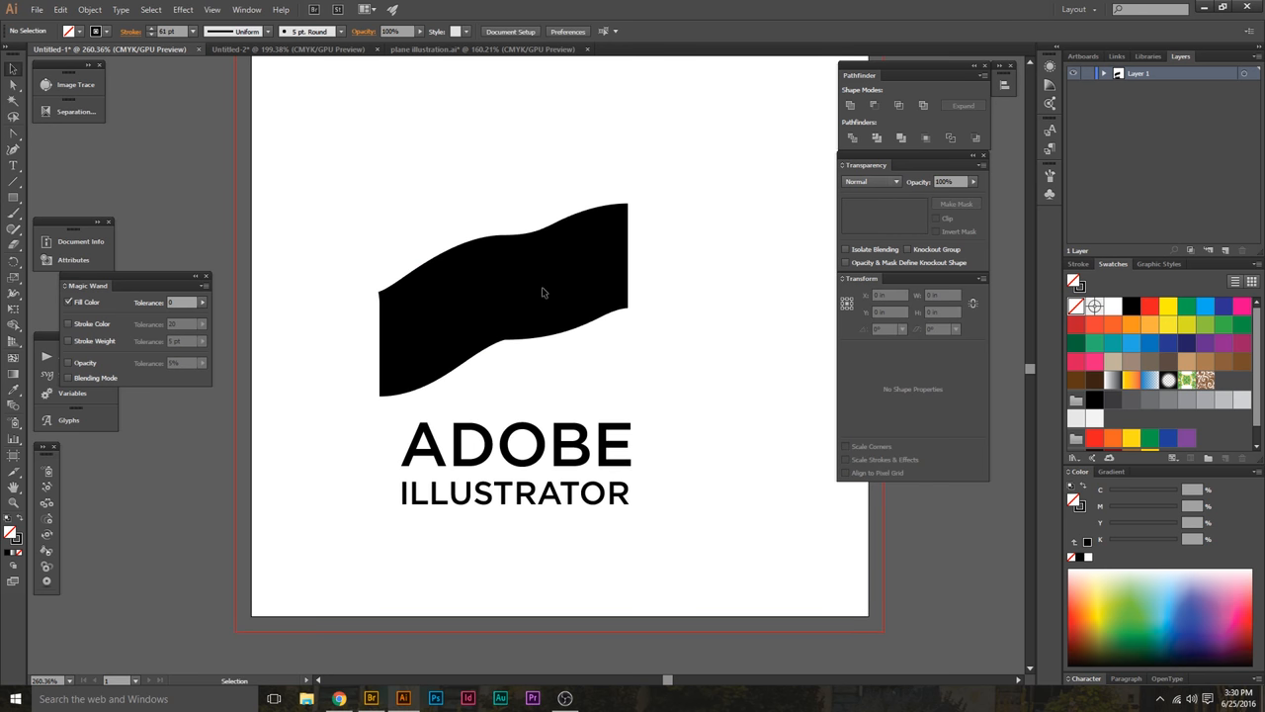
drag(541, 288, 611, 296)
click(661, 429)
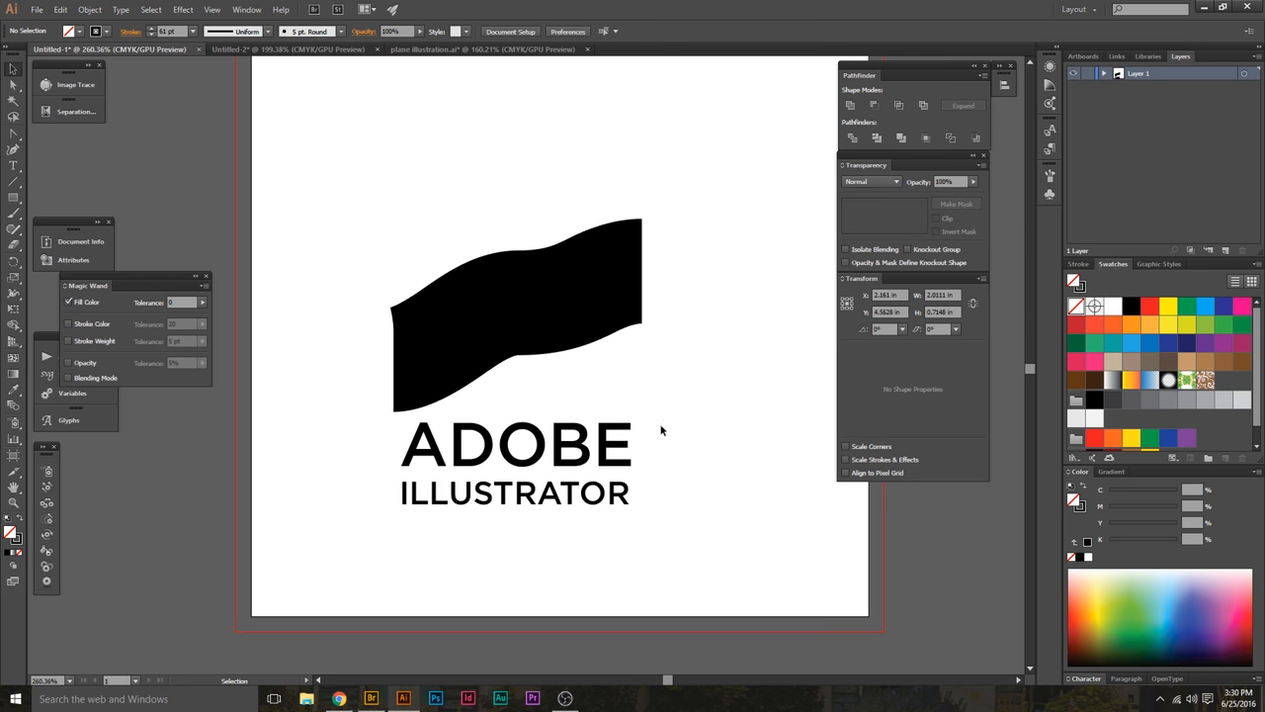
- Expand the thick wavy path's fill and stroke into a solid shape
click(598, 449)
click(653, 386)
drag(539, 193, 563, 341)
click(91, 10)
click(159, 150)
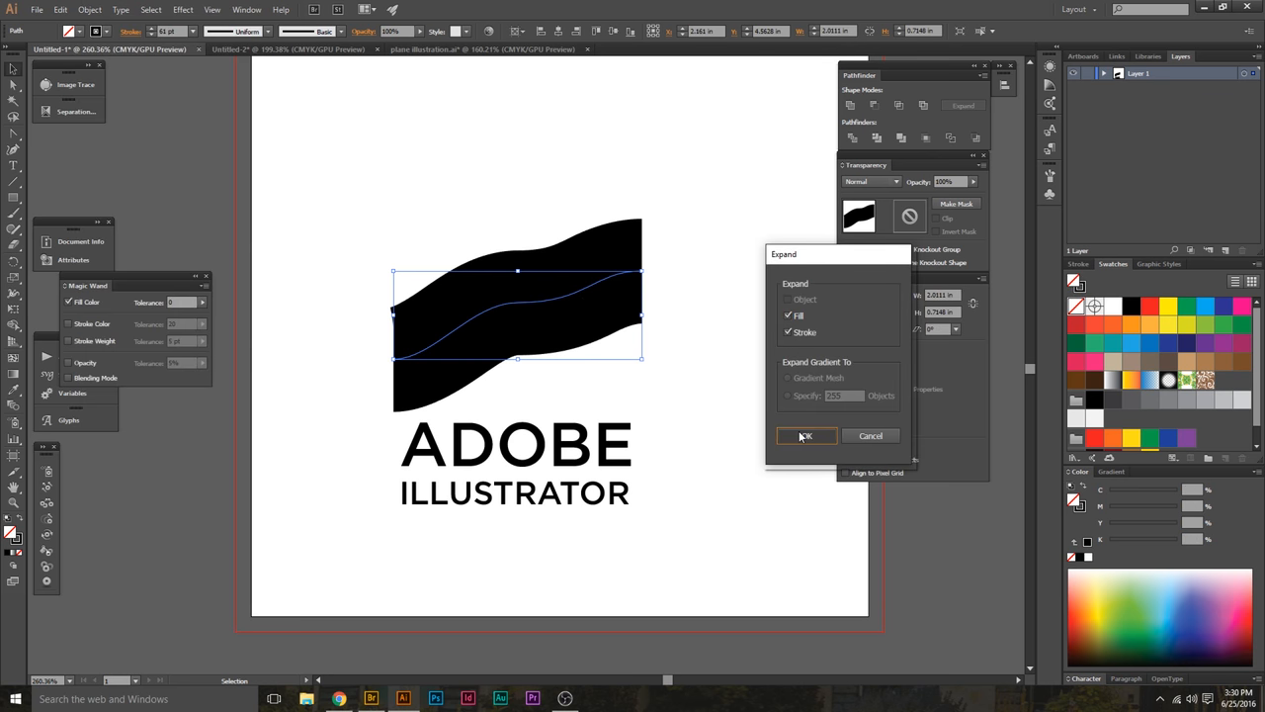
click(804, 436)
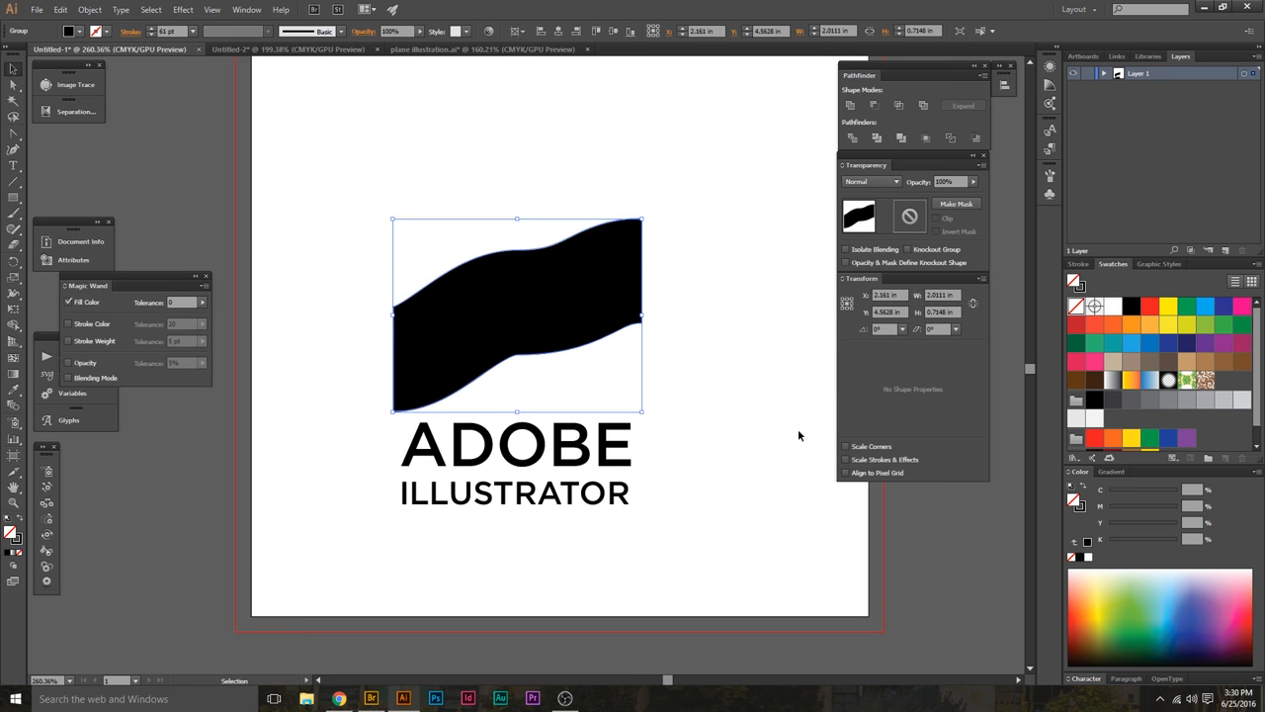
- Bring the wavy shape to the front and warp the ADOBE ILLUSTRATOR text into it with Envelope Distort's Make with Top Object
click(595, 454)
click(564, 286)
key(ctrl+shift+])
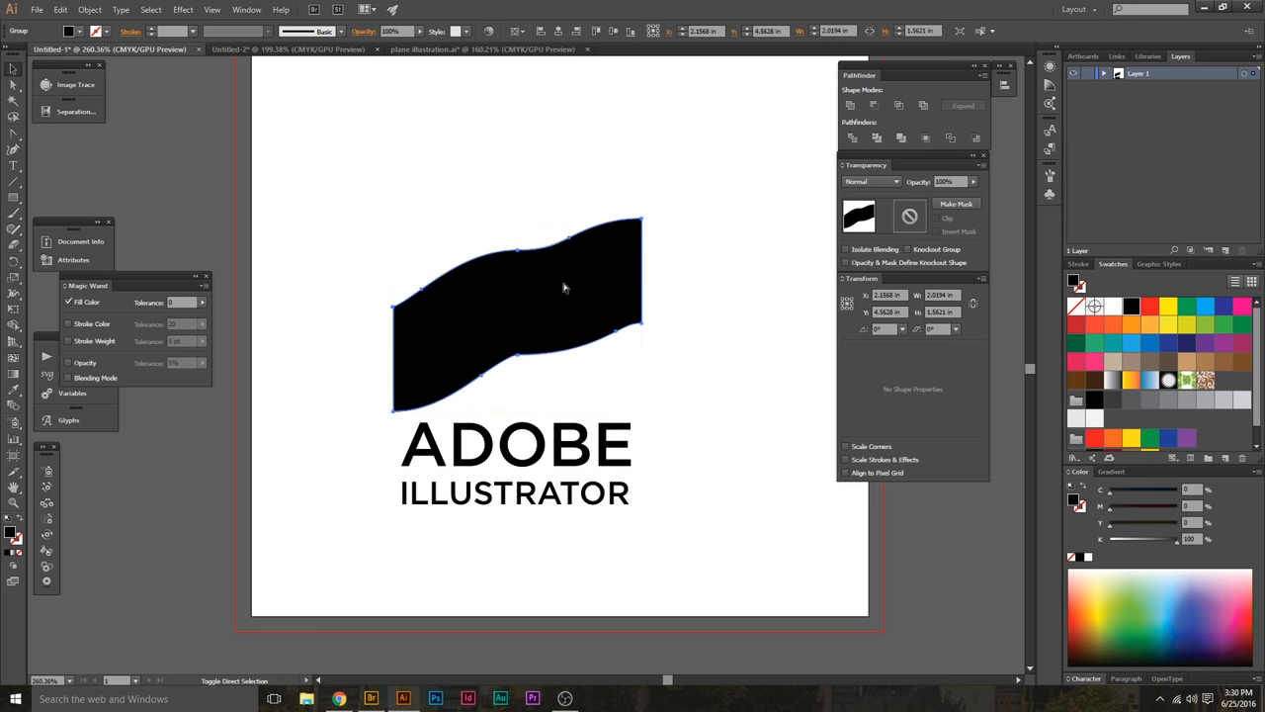
click(607, 455)
drag(614, 563, 459, 259)
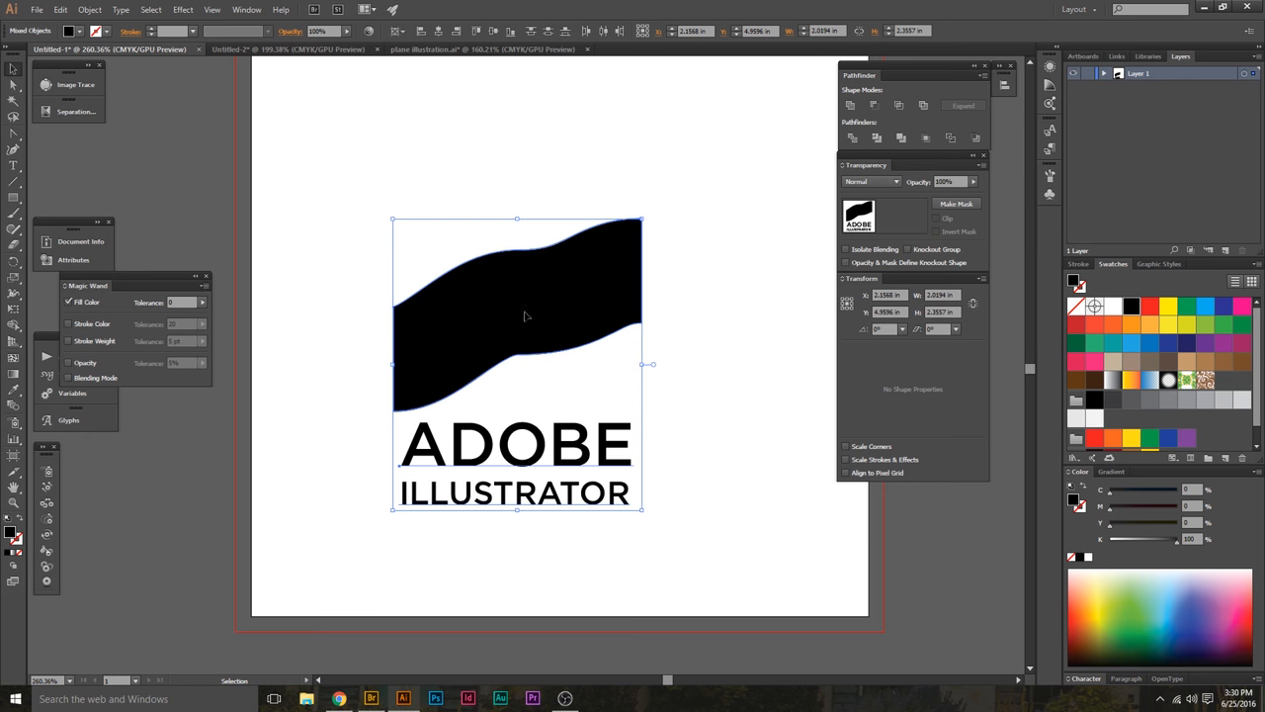
click(89, 9)
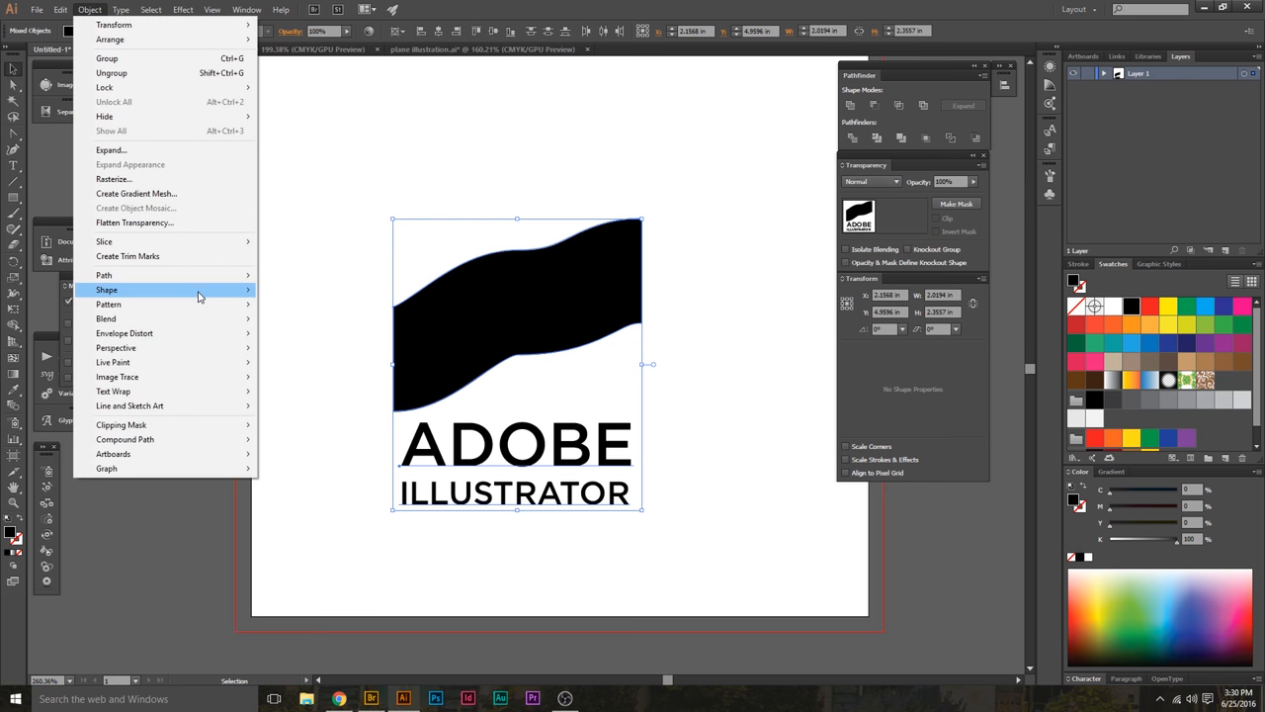
mouse_move(234, 334)
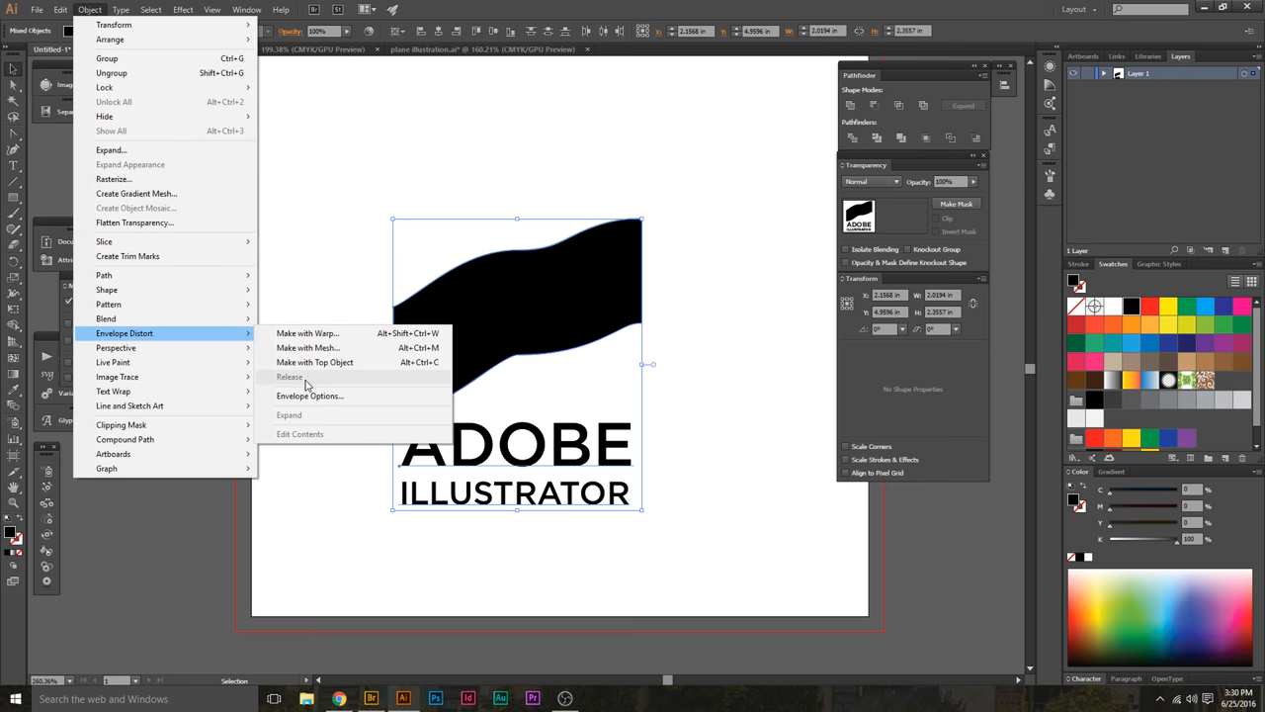
click(312, 364)
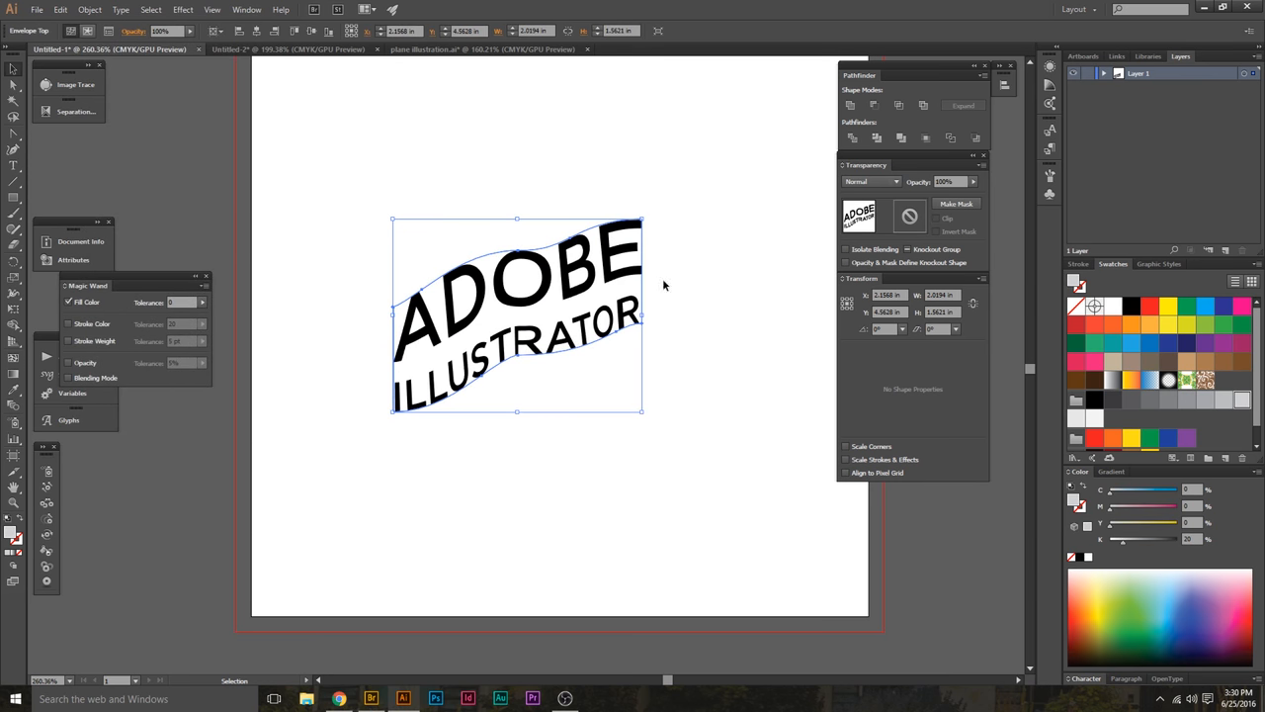
click(686, 268)
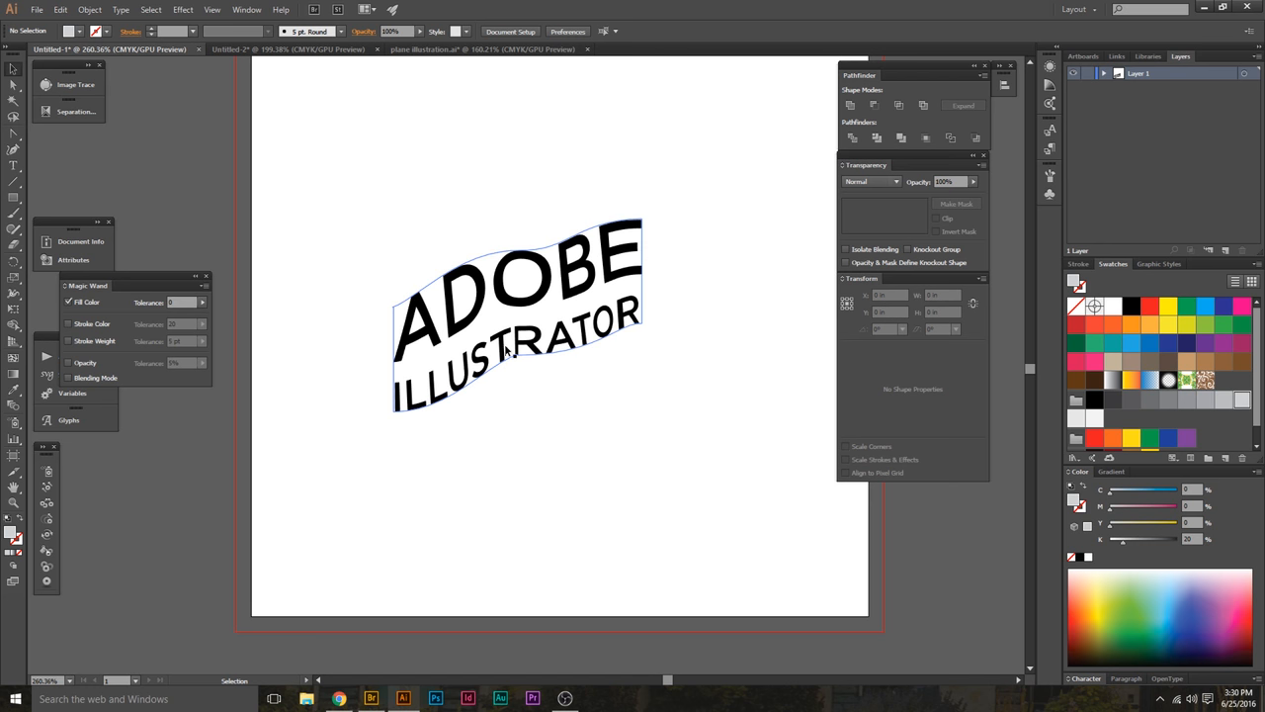
- Edit the envelope's contents to replace the final E of ADOBE with a lowercase e, and return to editing the envelope
click(563, 299)
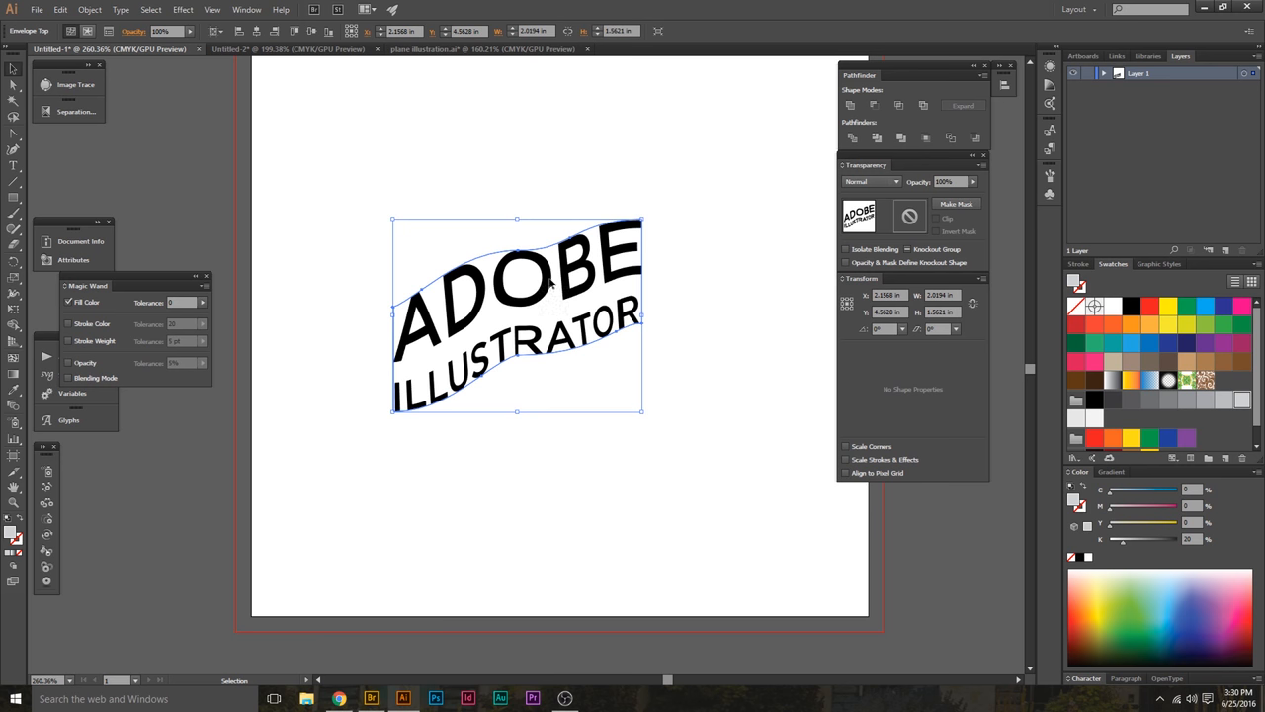
double_click(551, 282)
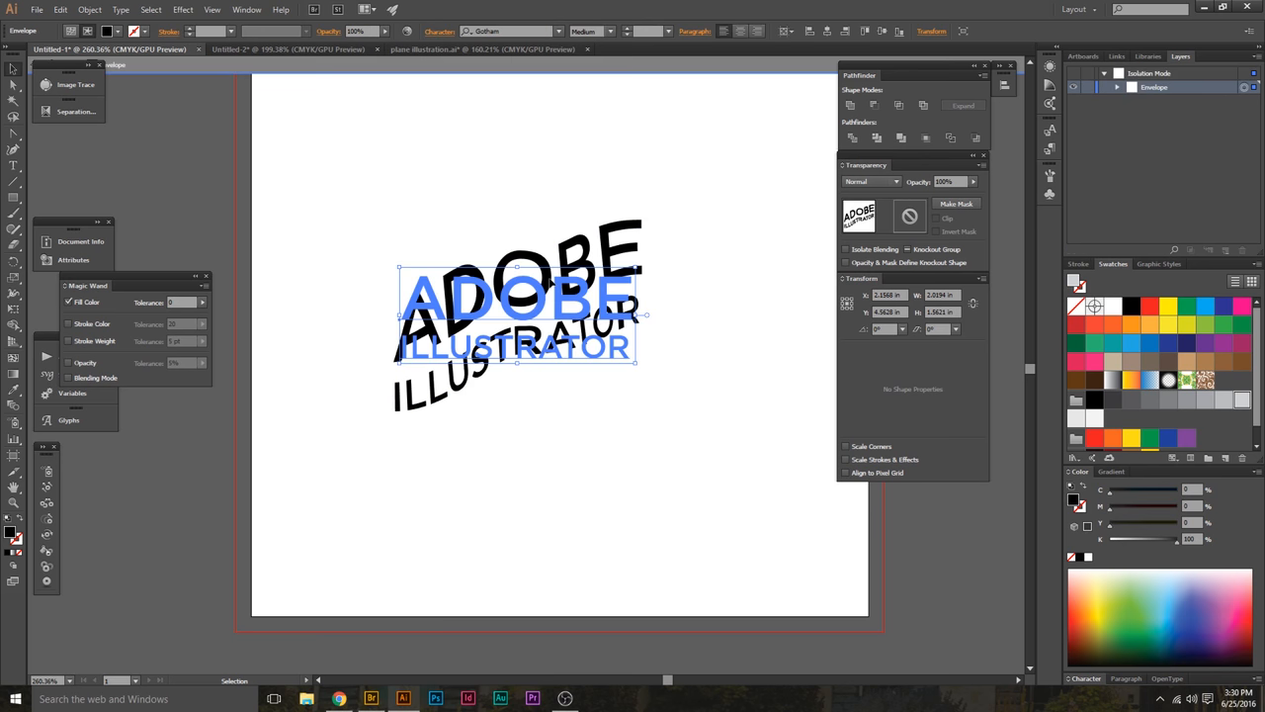
key(t)
click(521, 298)
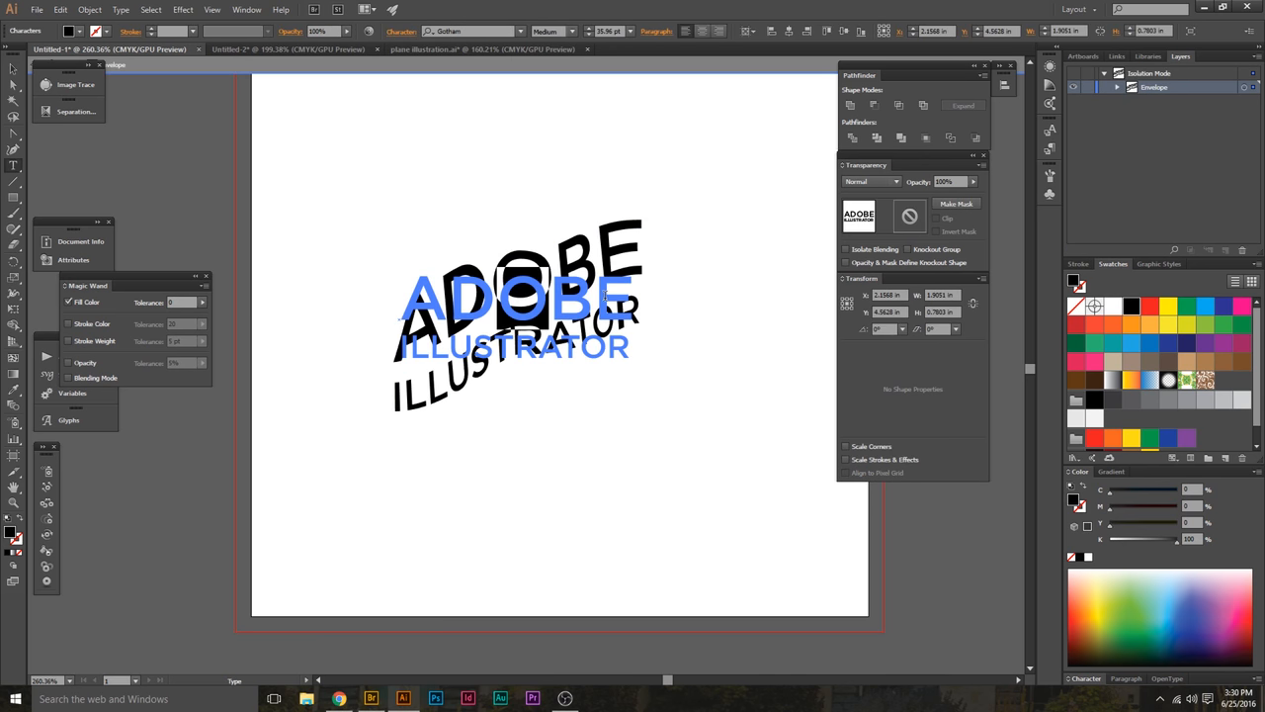
text(e)
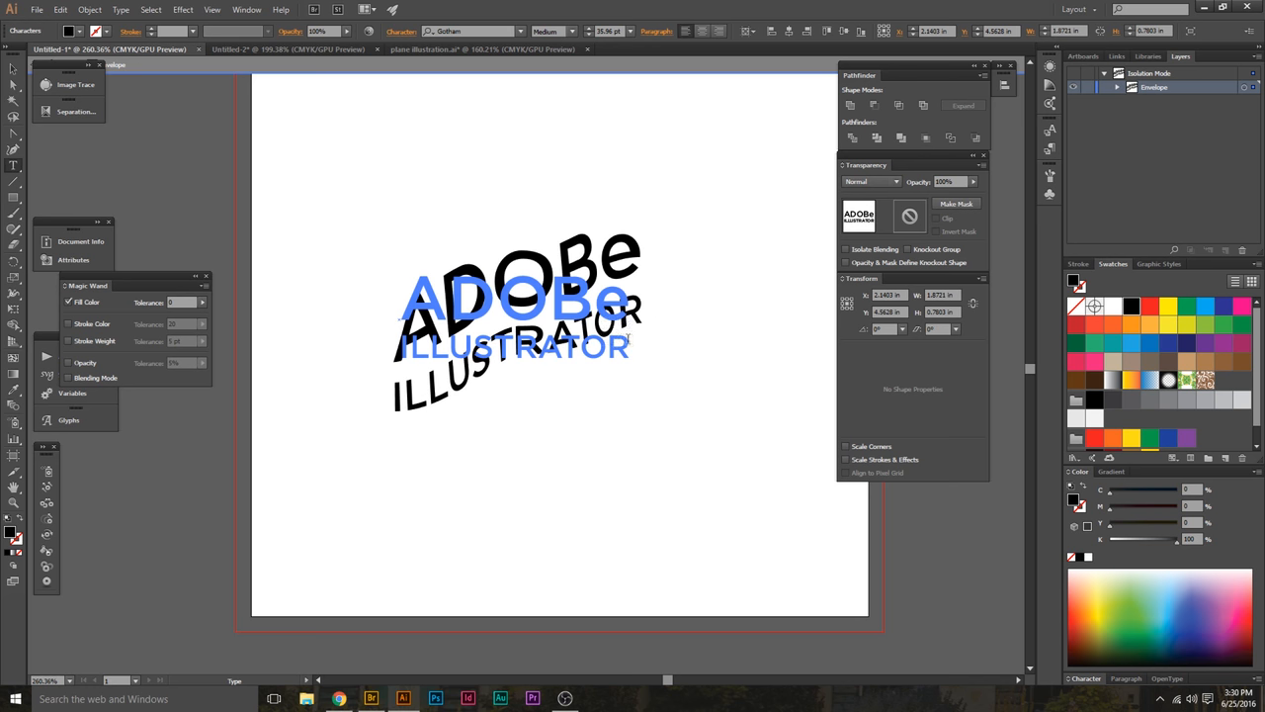
key(Escape)
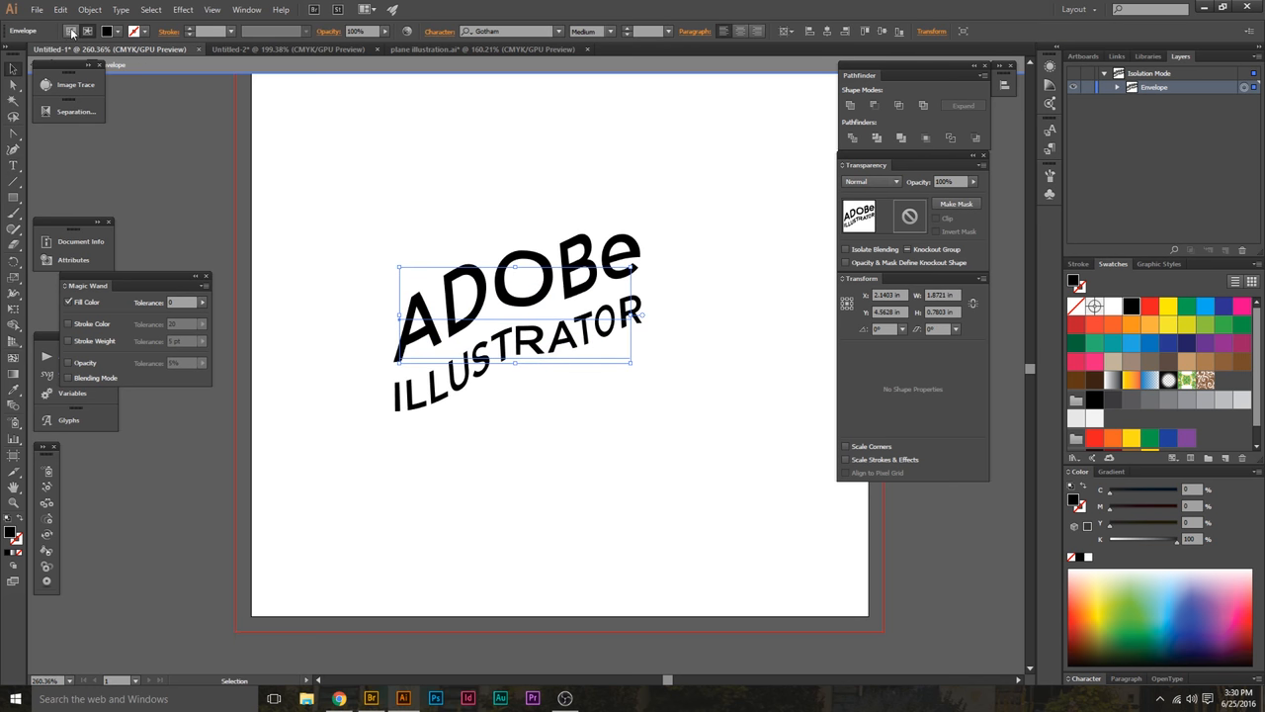
click(72, 33)
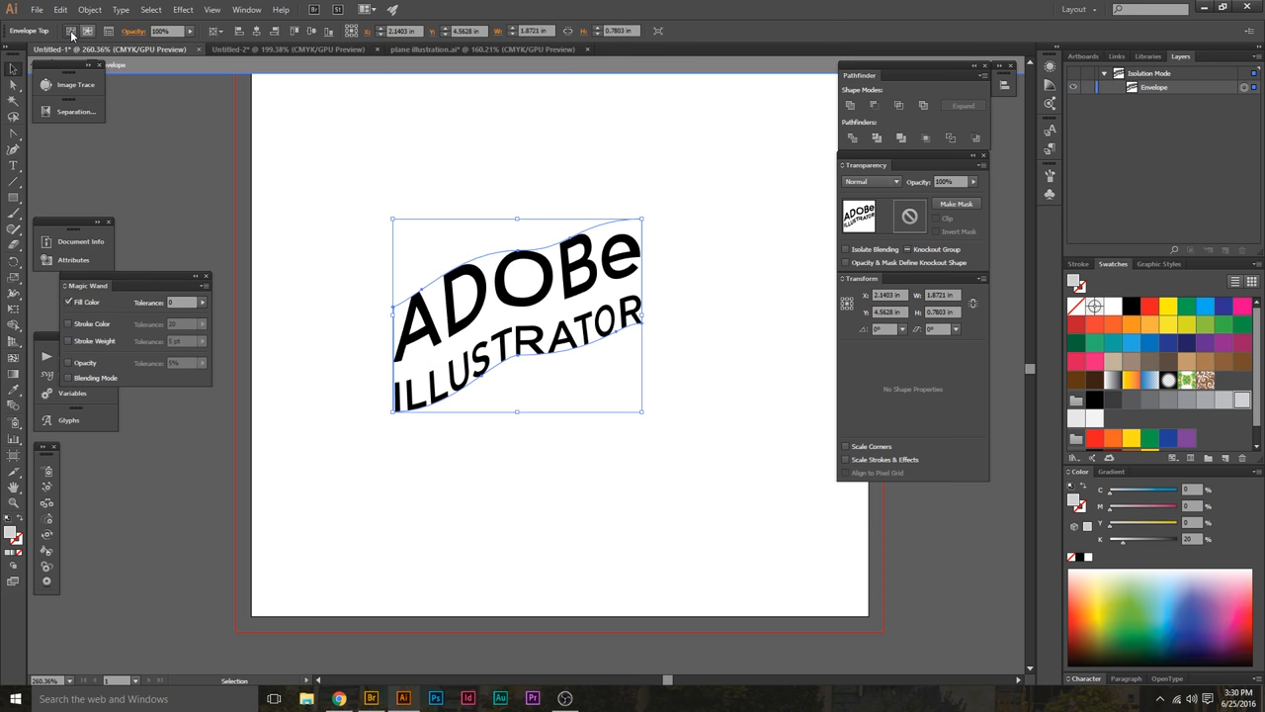
click(643, 336)
key(a)
drag(644, 336, 638, 374)
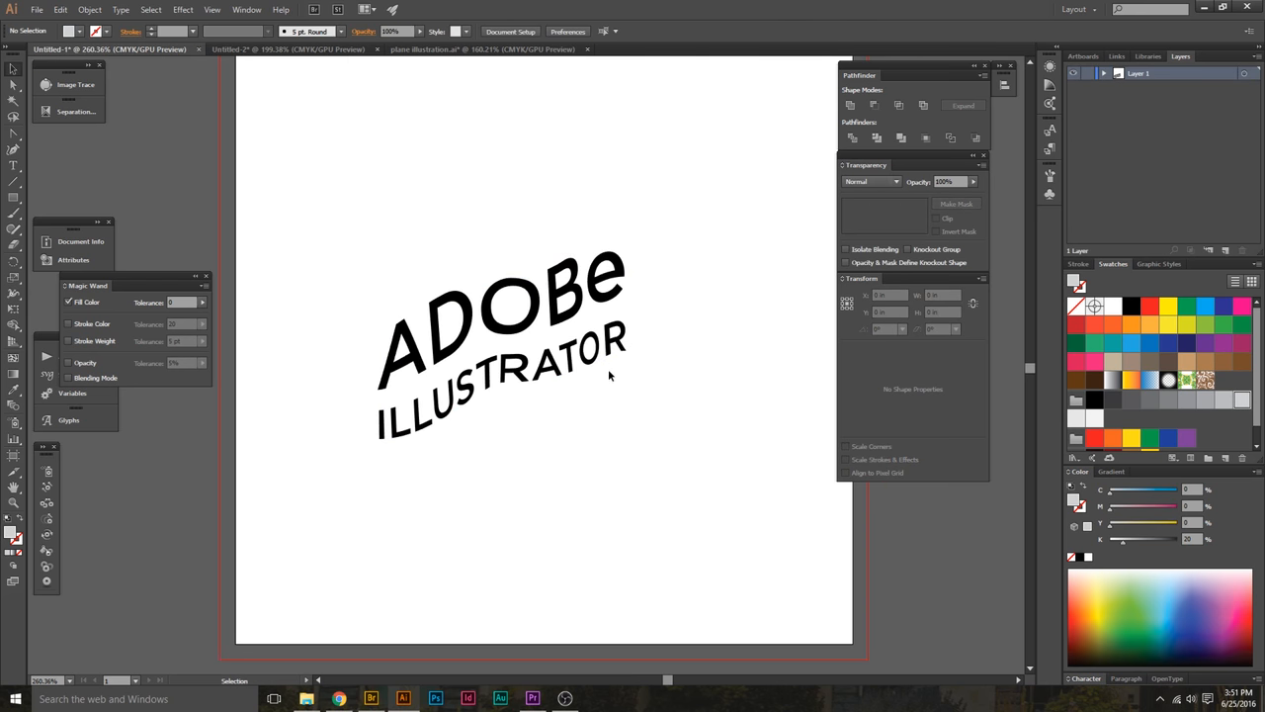
- Draw a light grey rectangle about 1.91 × 0.65 in below the warped text
click(601, 360)
click(593, 473)
key(m)
drag(675, 504, 440, 584)
key(v)
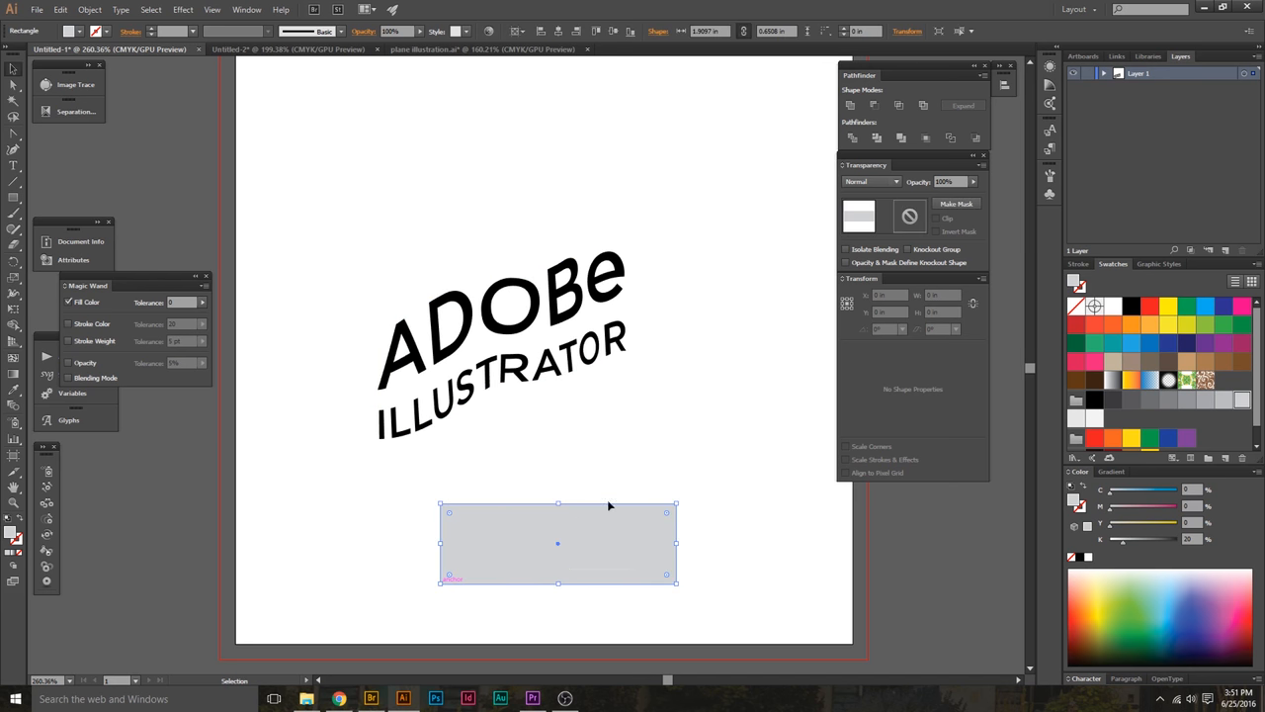
- Apply Free Distort to turn the grey rectangle into an uneven, wide-based trapezoid, and scale its base rectangle down to about 1.56 × 0.53 in
click(605, 571)
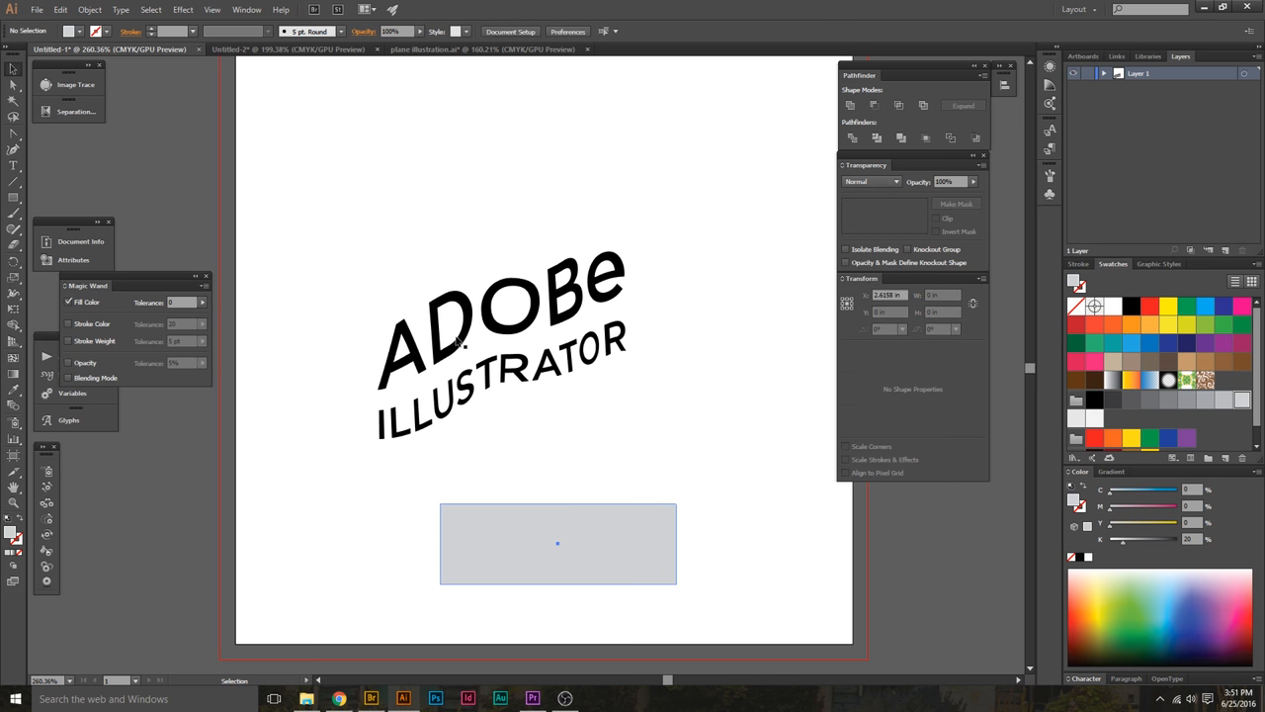
click(181, 11)
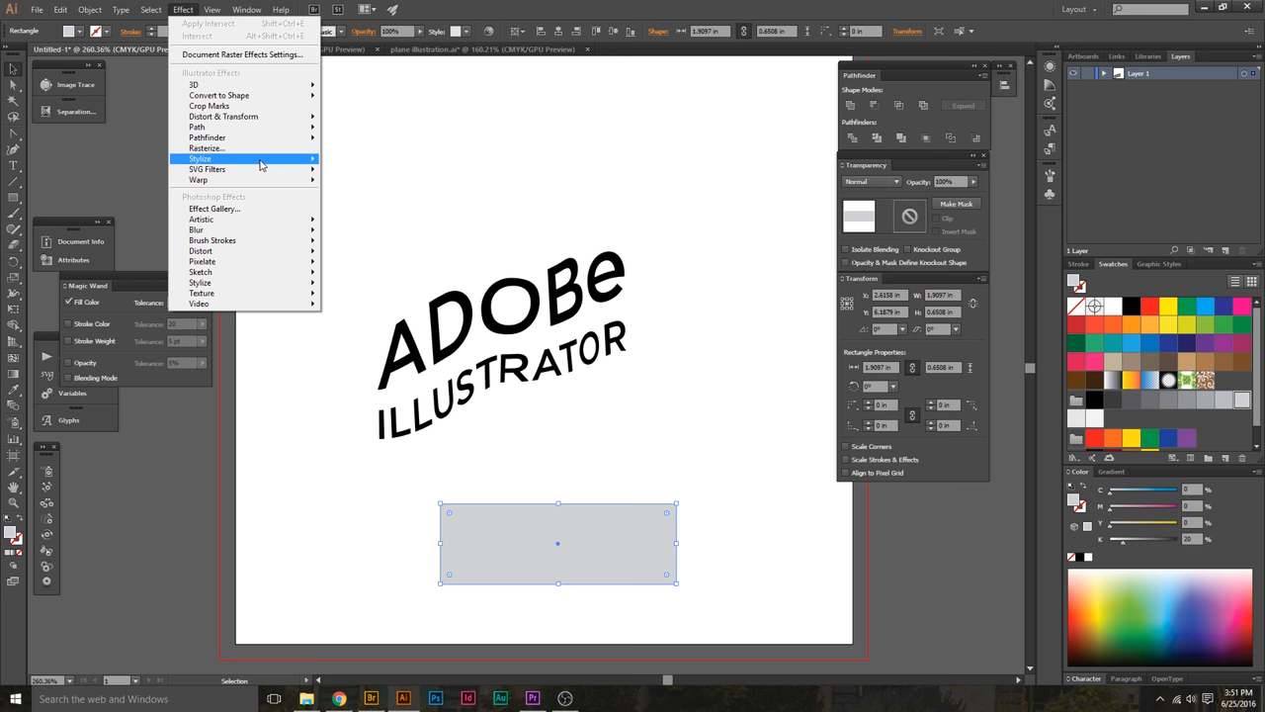
mouse_move(259, 125)
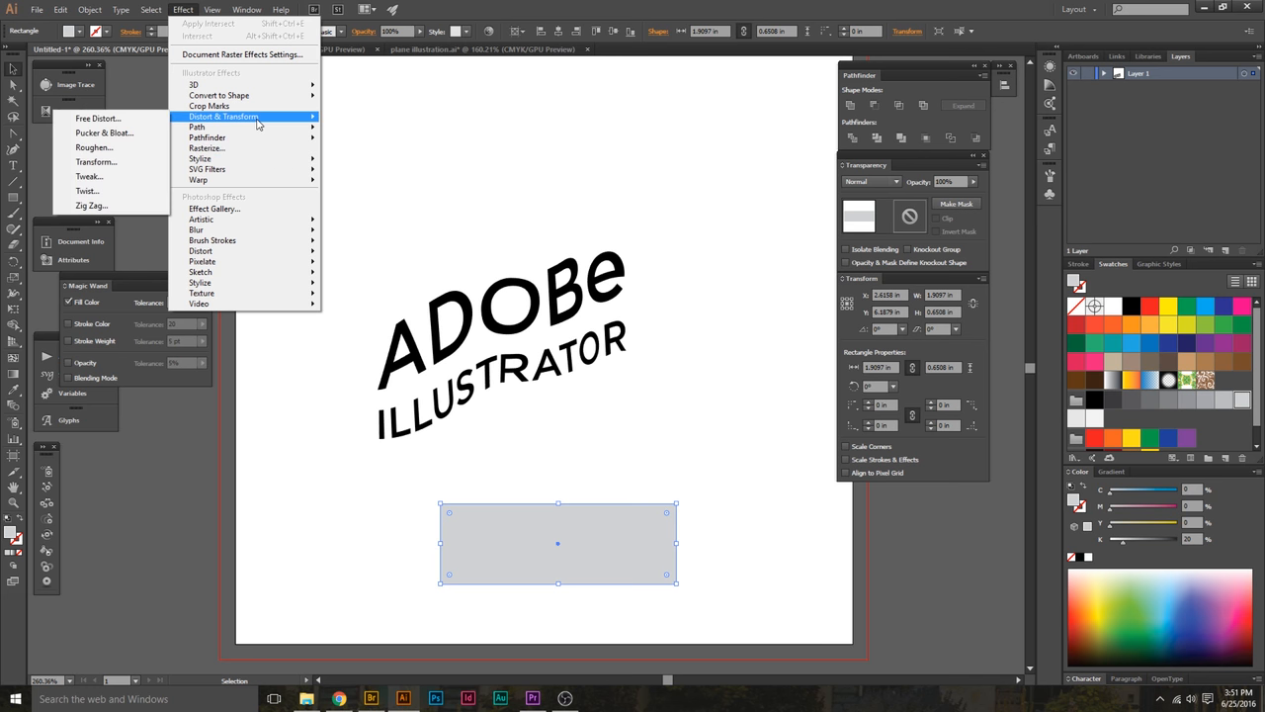
click(97, 119)
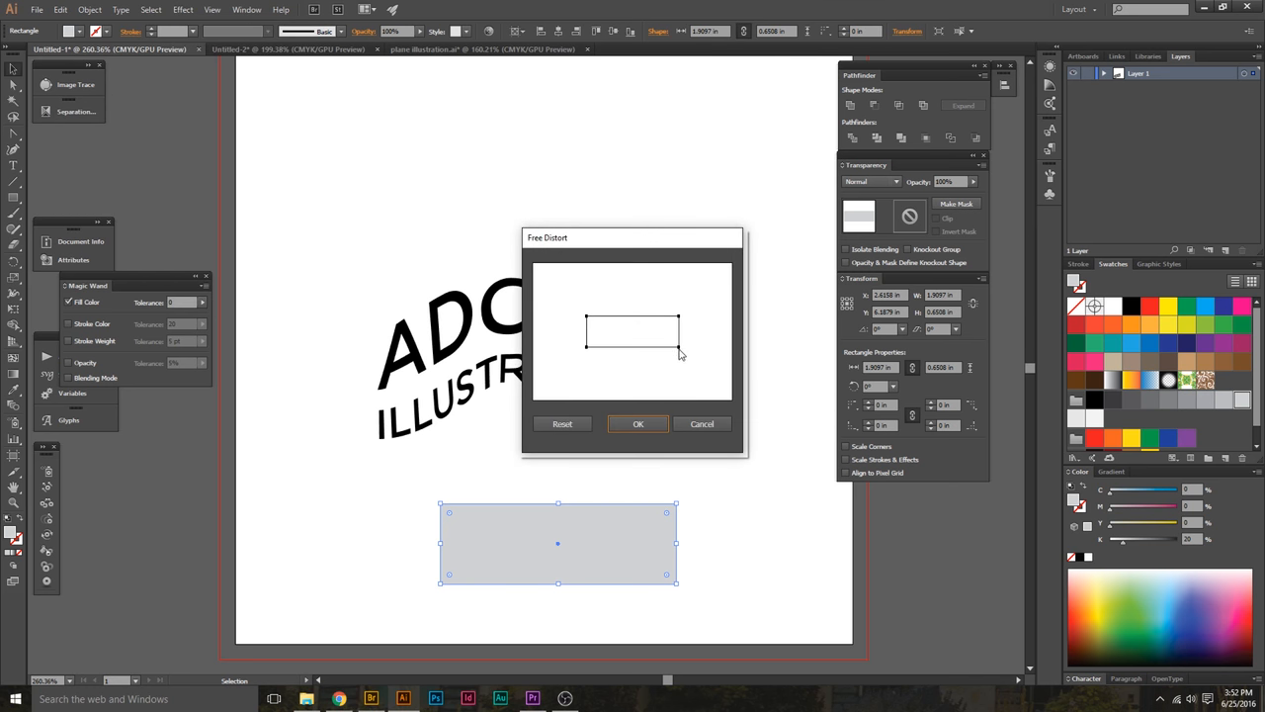
drag(679, 347, 700, 354)
drag(586, 347, 562, 351)
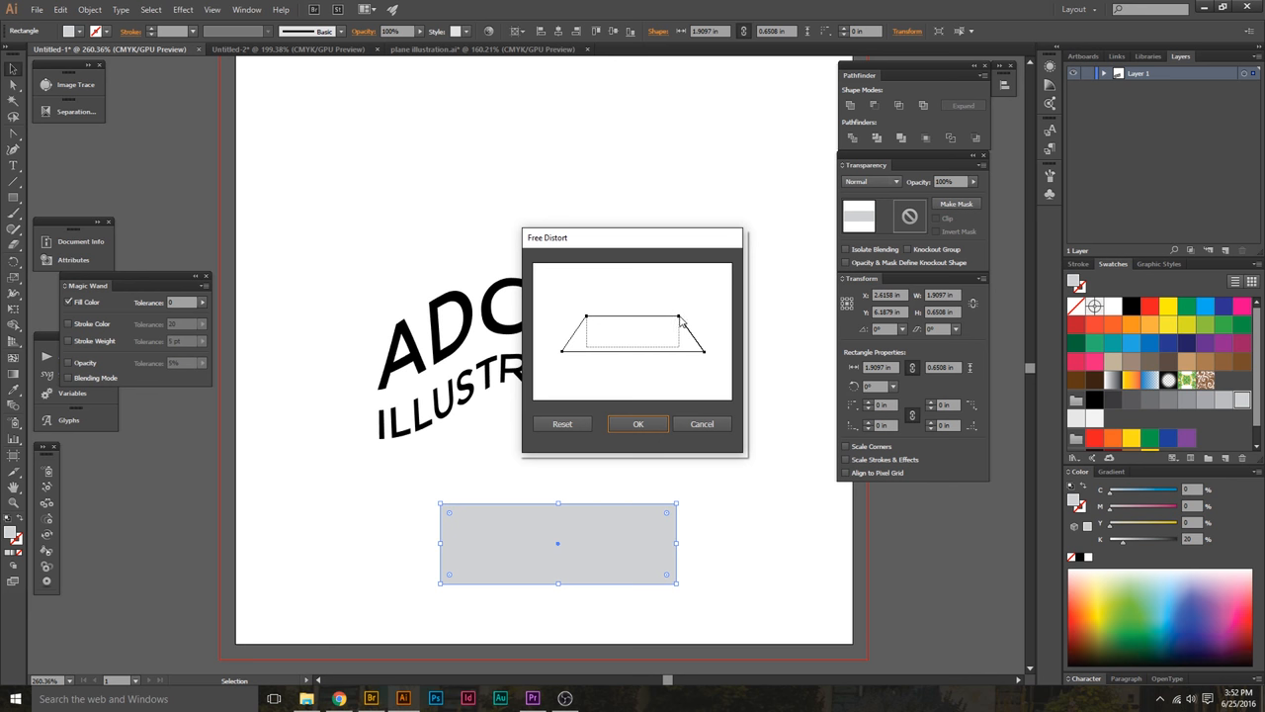
drag(680, 319, 653, 319)
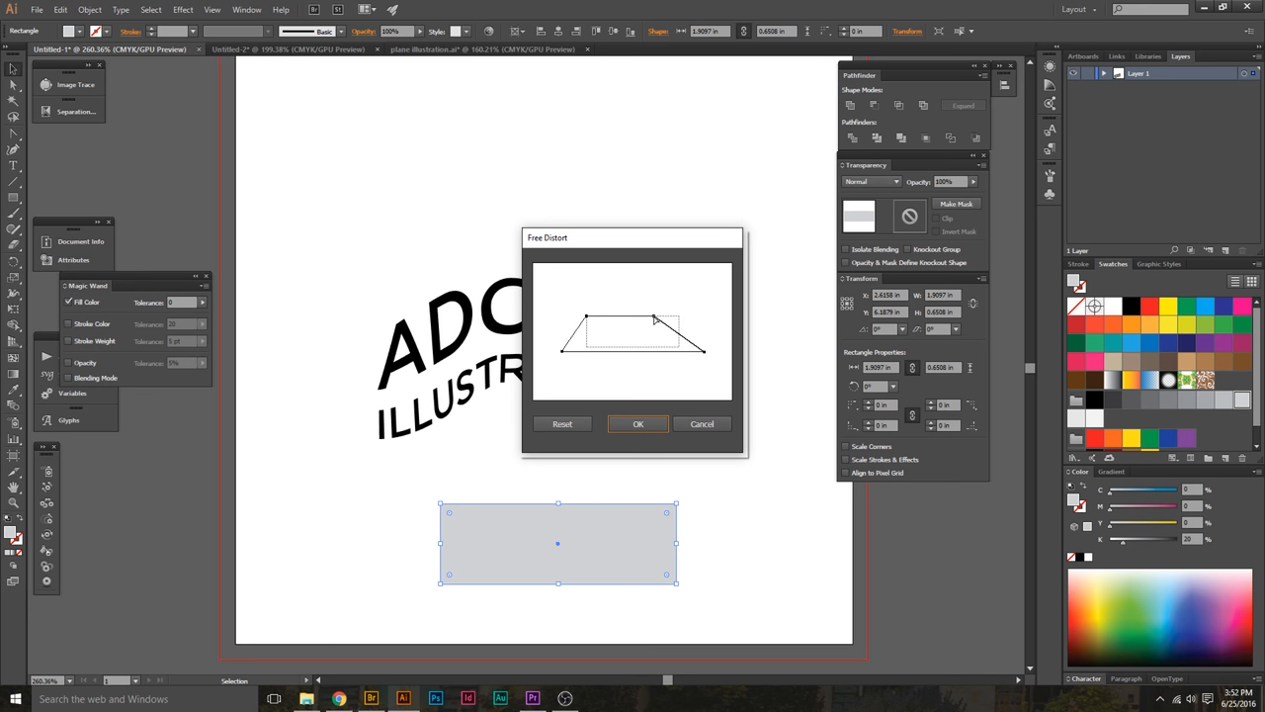
click(638, 425)
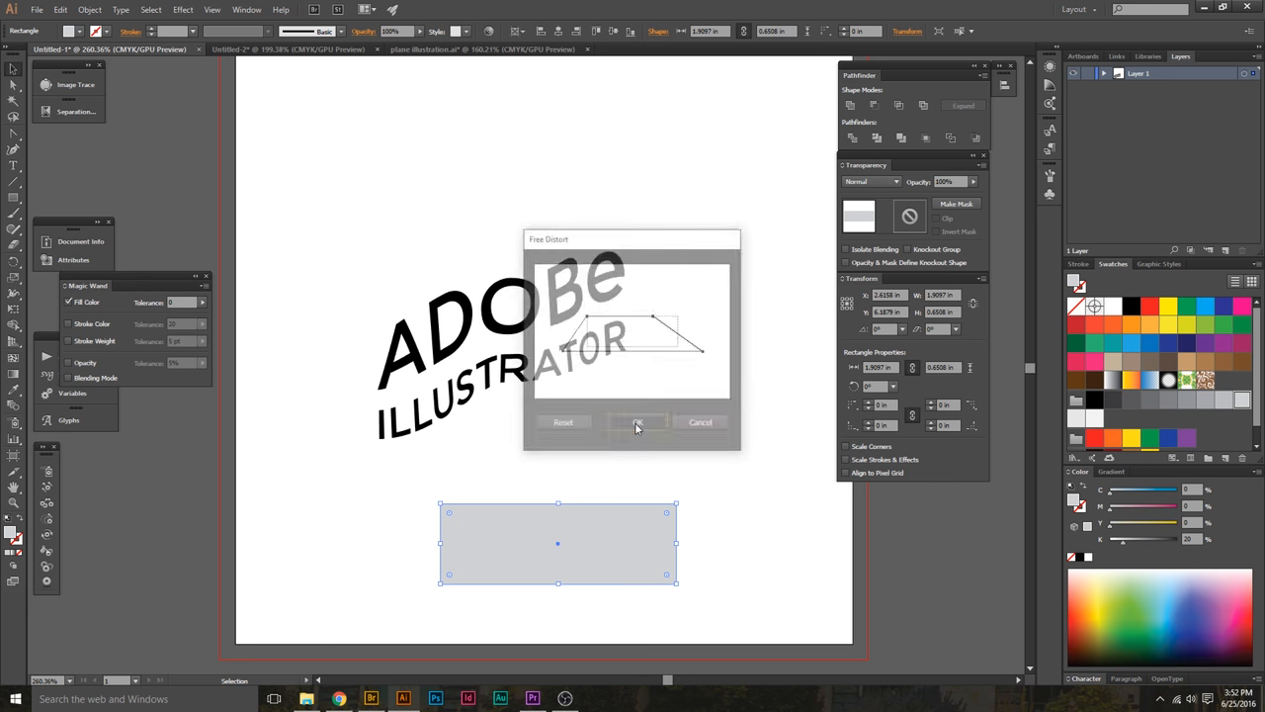
drag(579, 551, 629, 504)
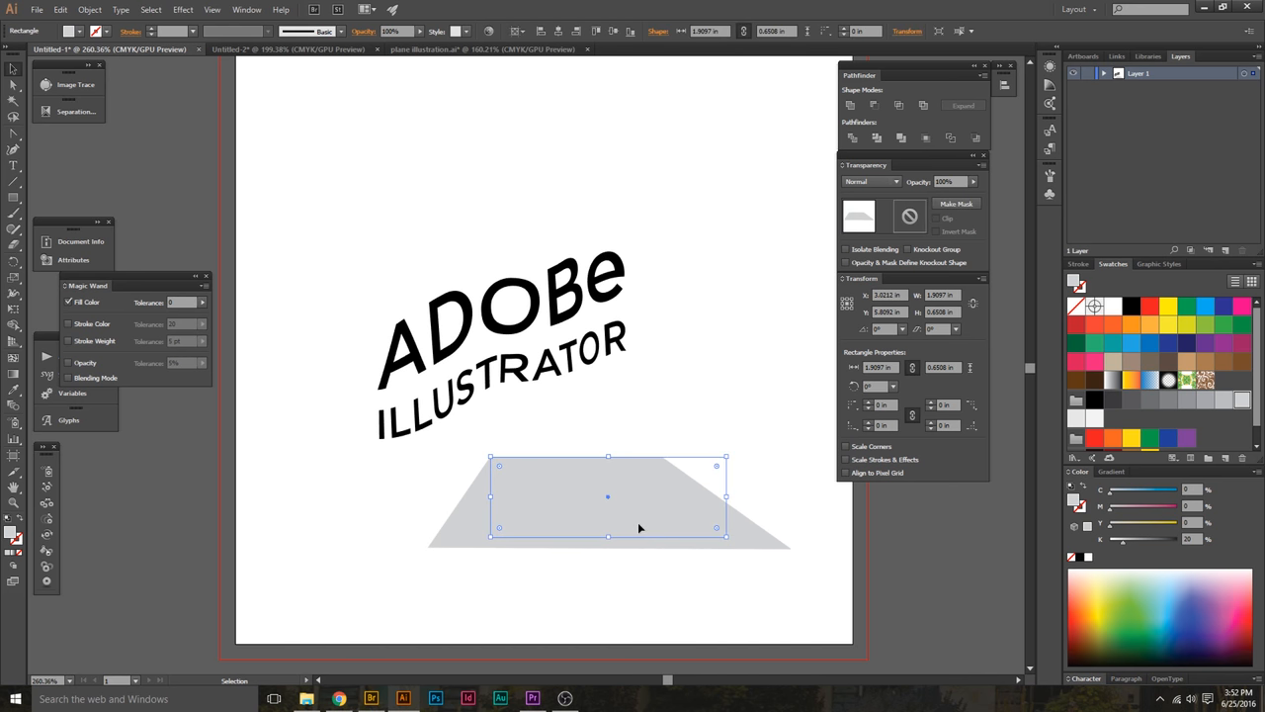
drag(728, 536, 635, 511)
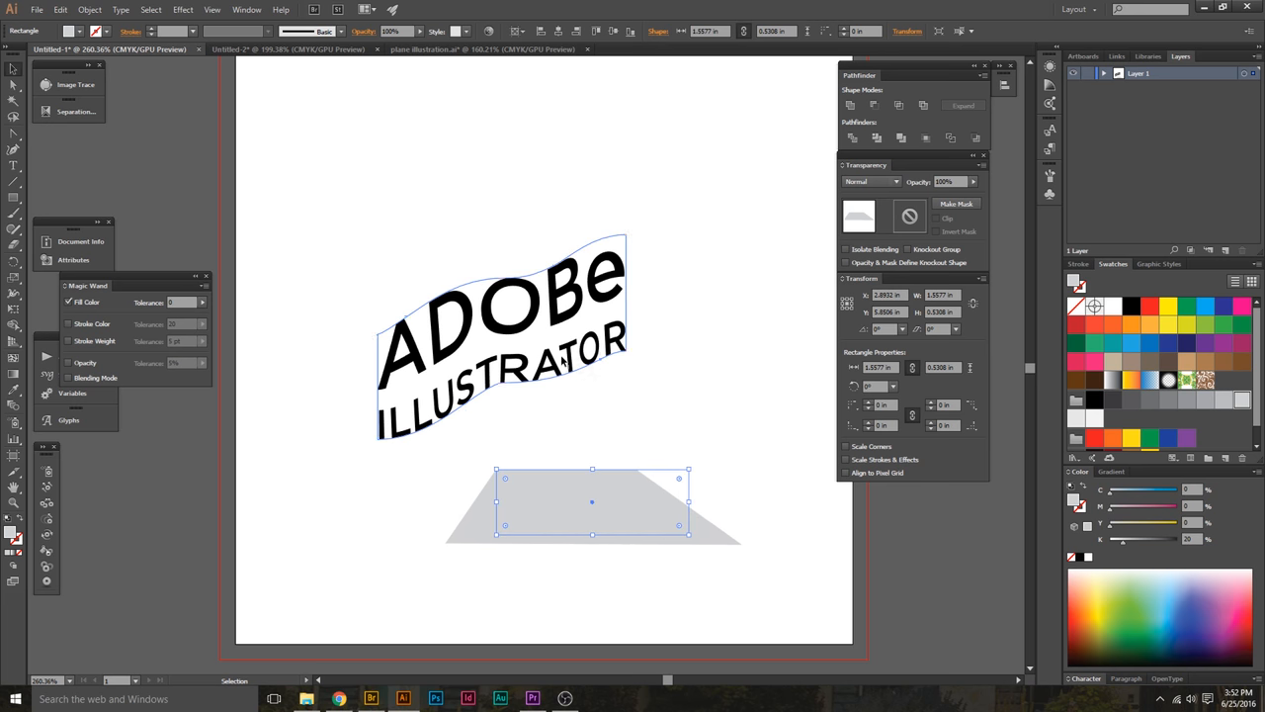
- Expand the warped text envelope's object and fill into outlines, and shrink the lettering to about 1.85 in wide
click(592, 366)
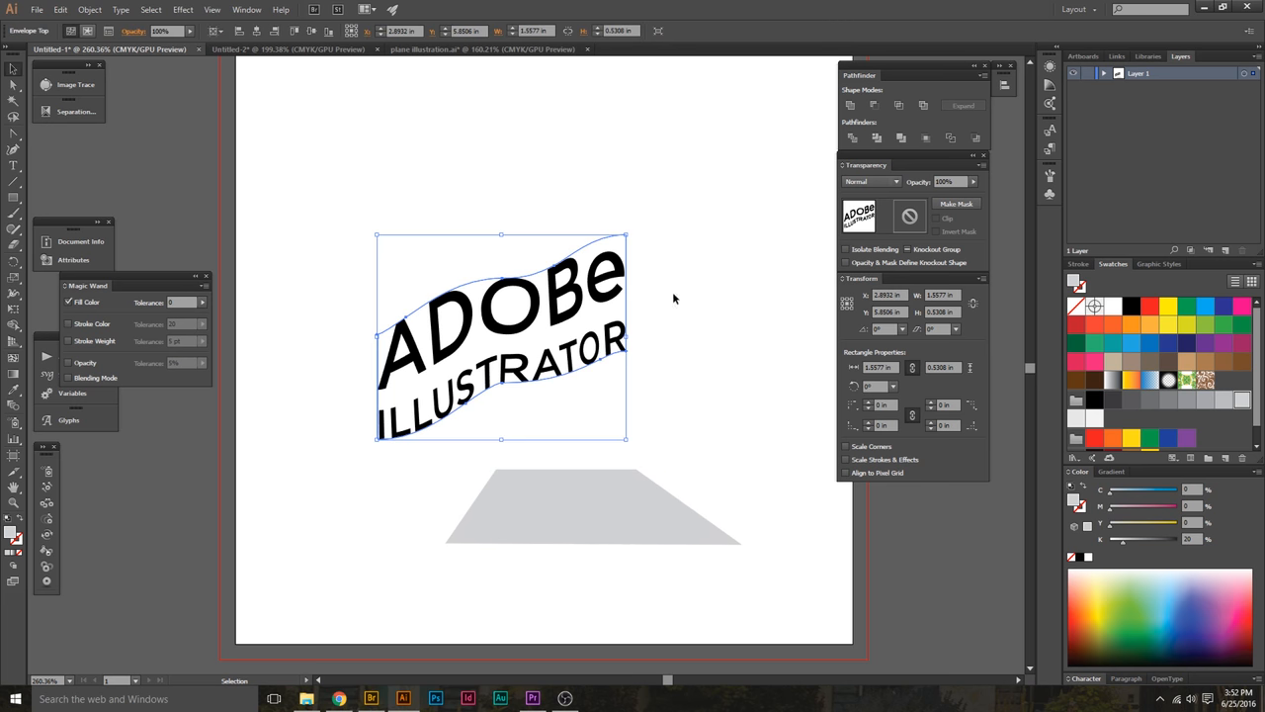
click(91, 10)
click(128, 150)
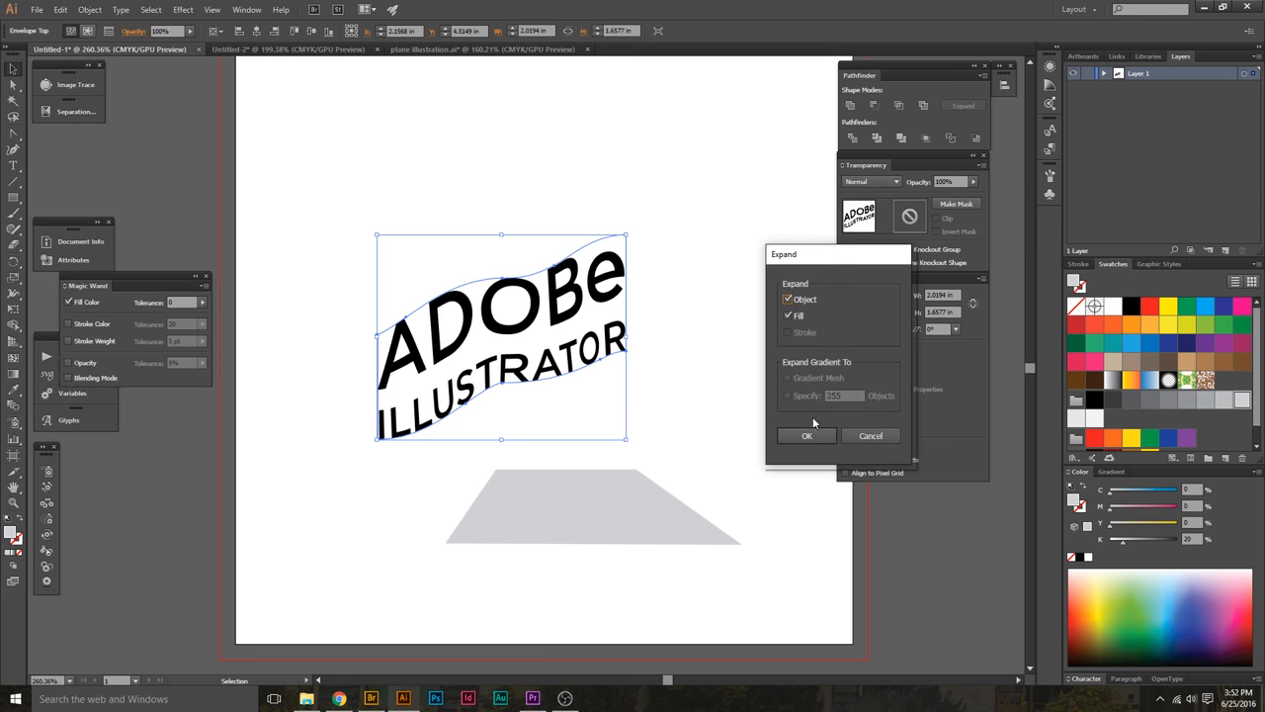
click(806, 436)
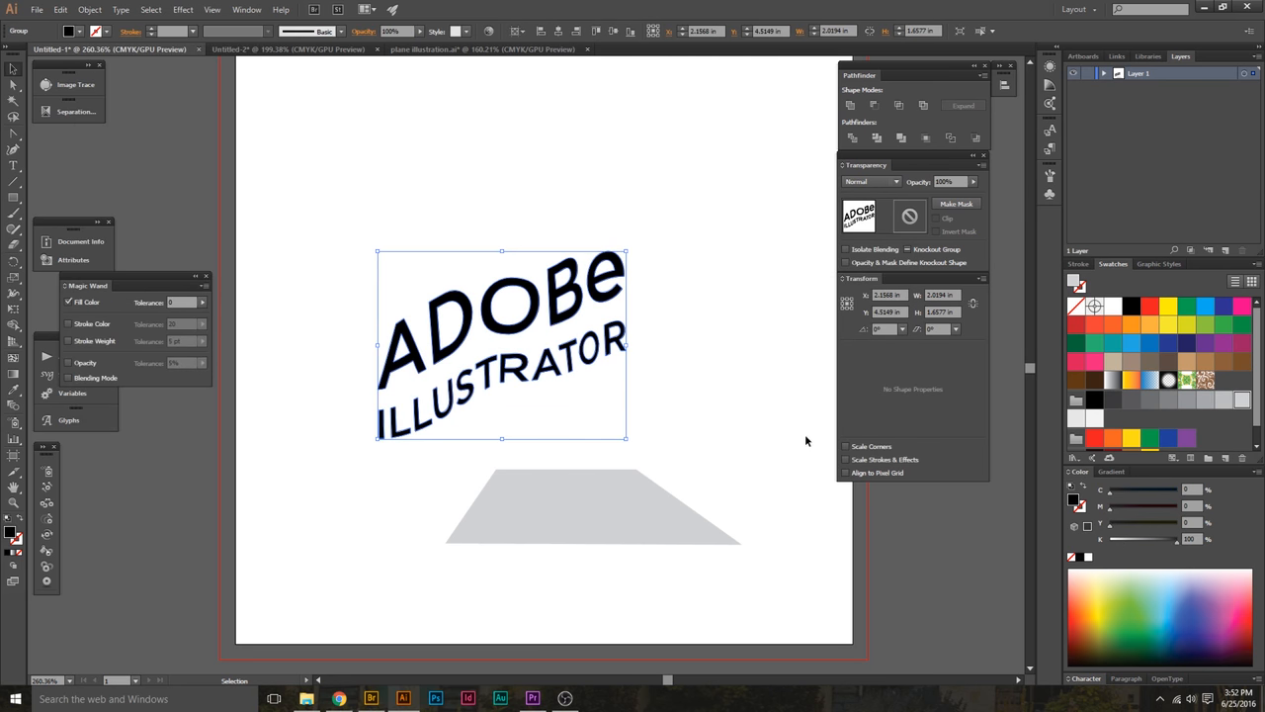
drag(625, 438, 603, 422)
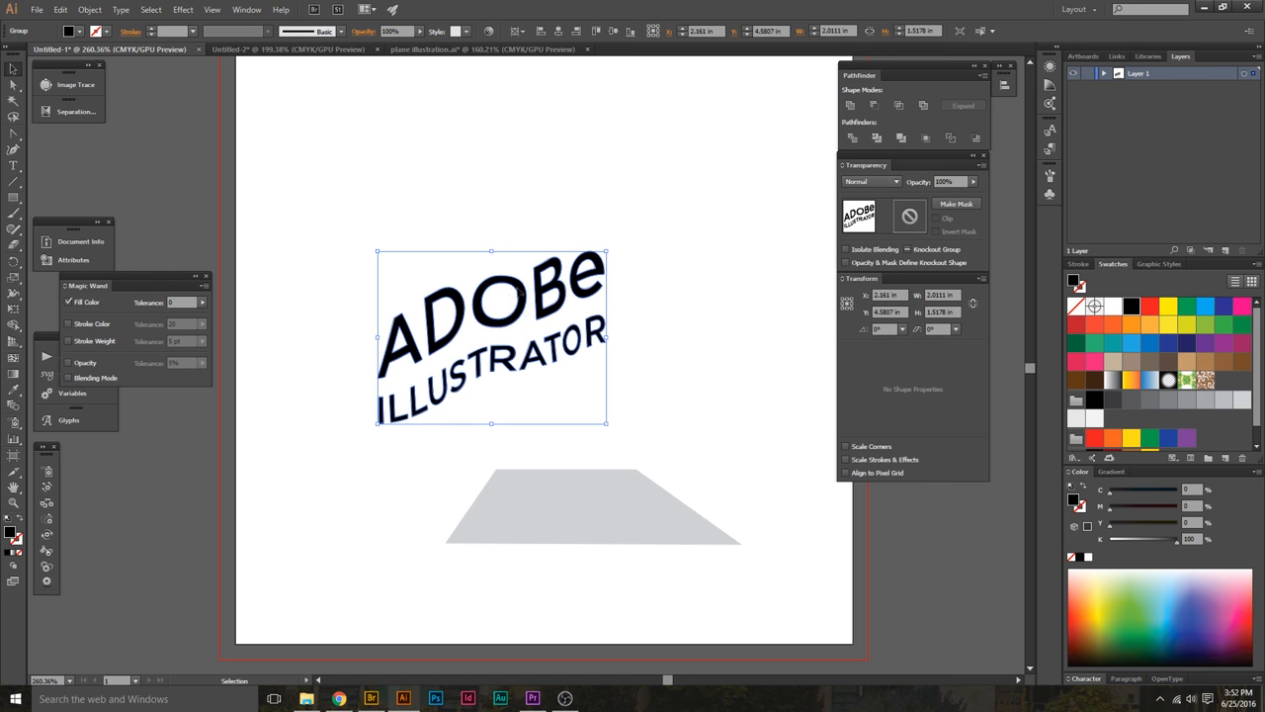
drag(554, 307, 591, 290)
- Expand the appearance of the distorted grey rectangle and move the resulting trapezoid closer to the lettering
click(612, 504)
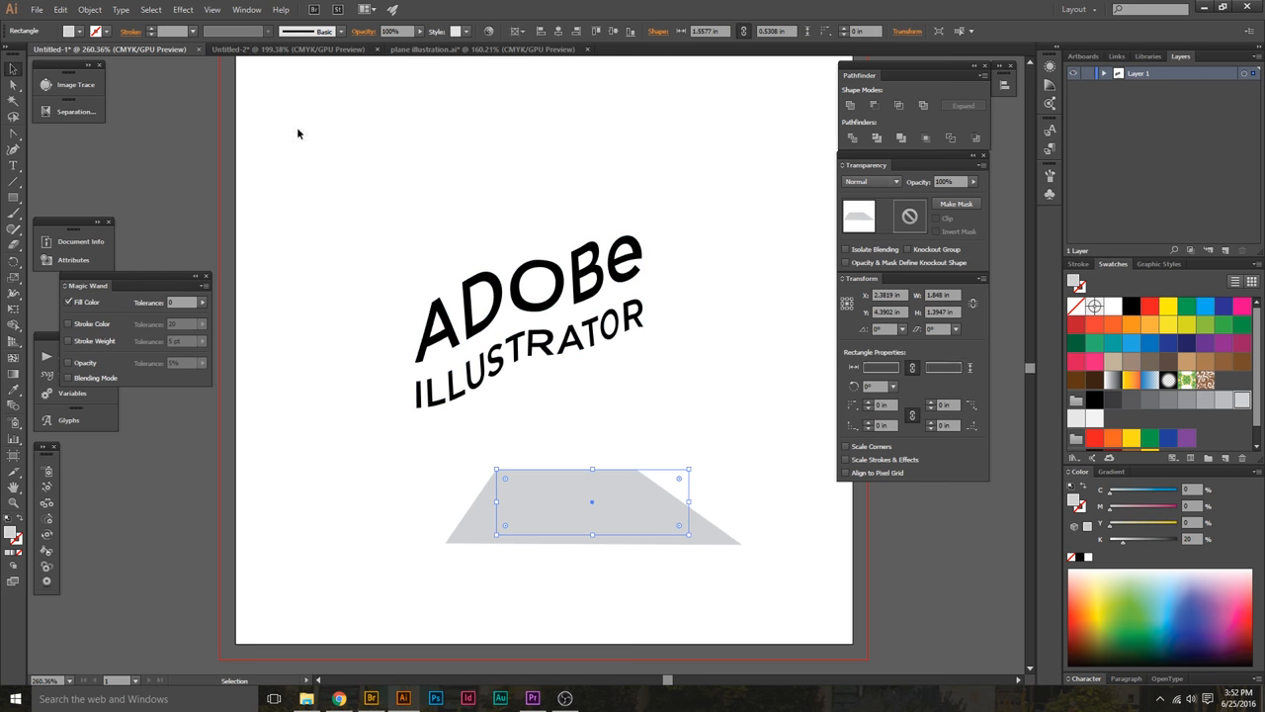
click(89, 9)
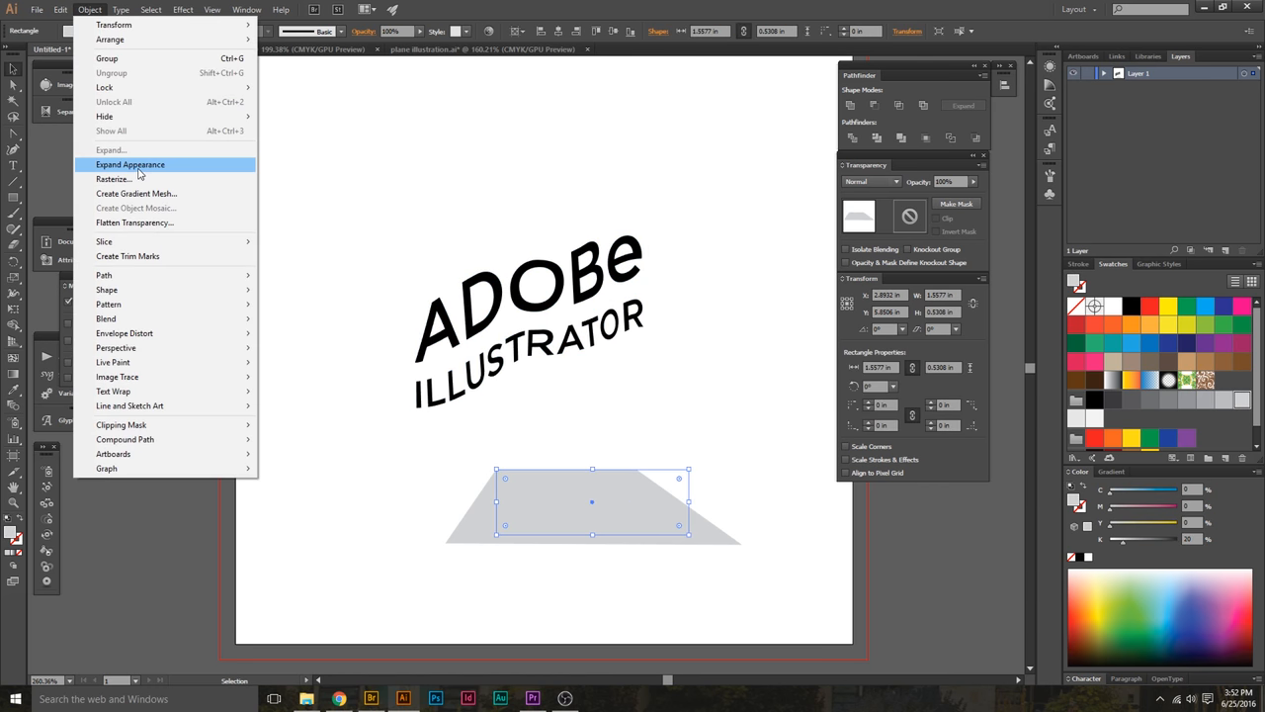
click(133, 164)
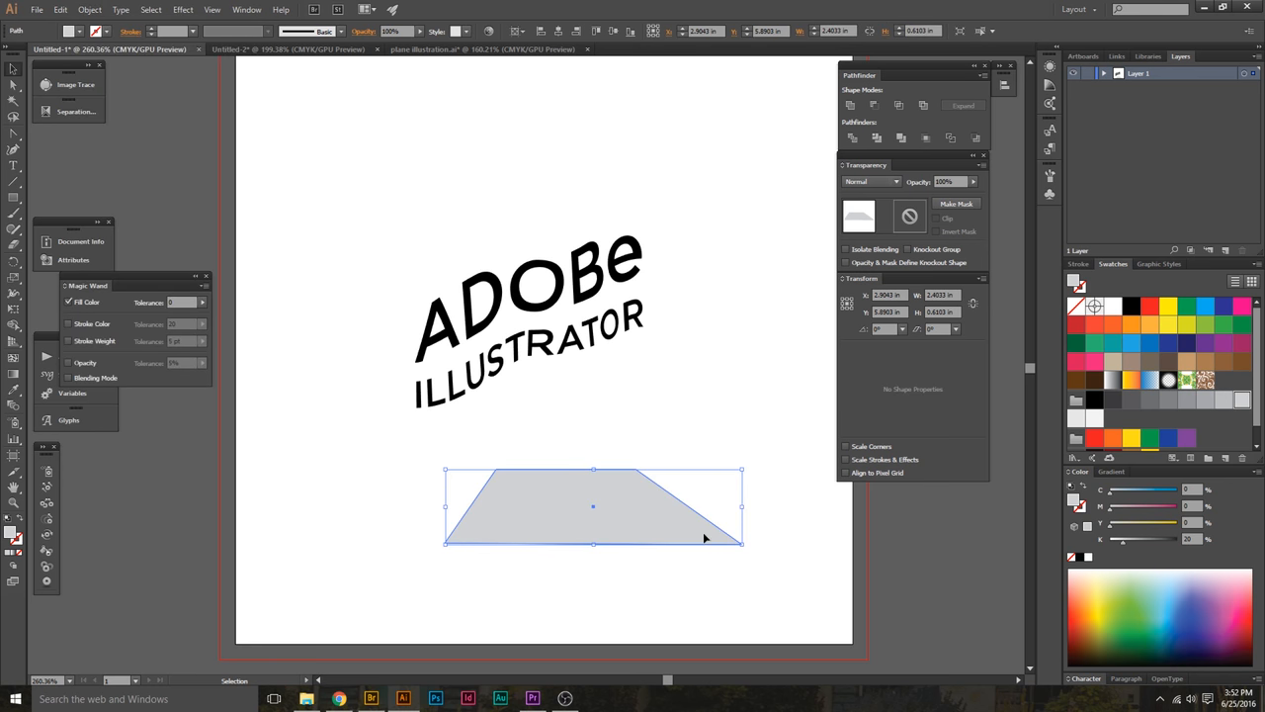
drag(704, 537, 658, 509)
click(682, 392)
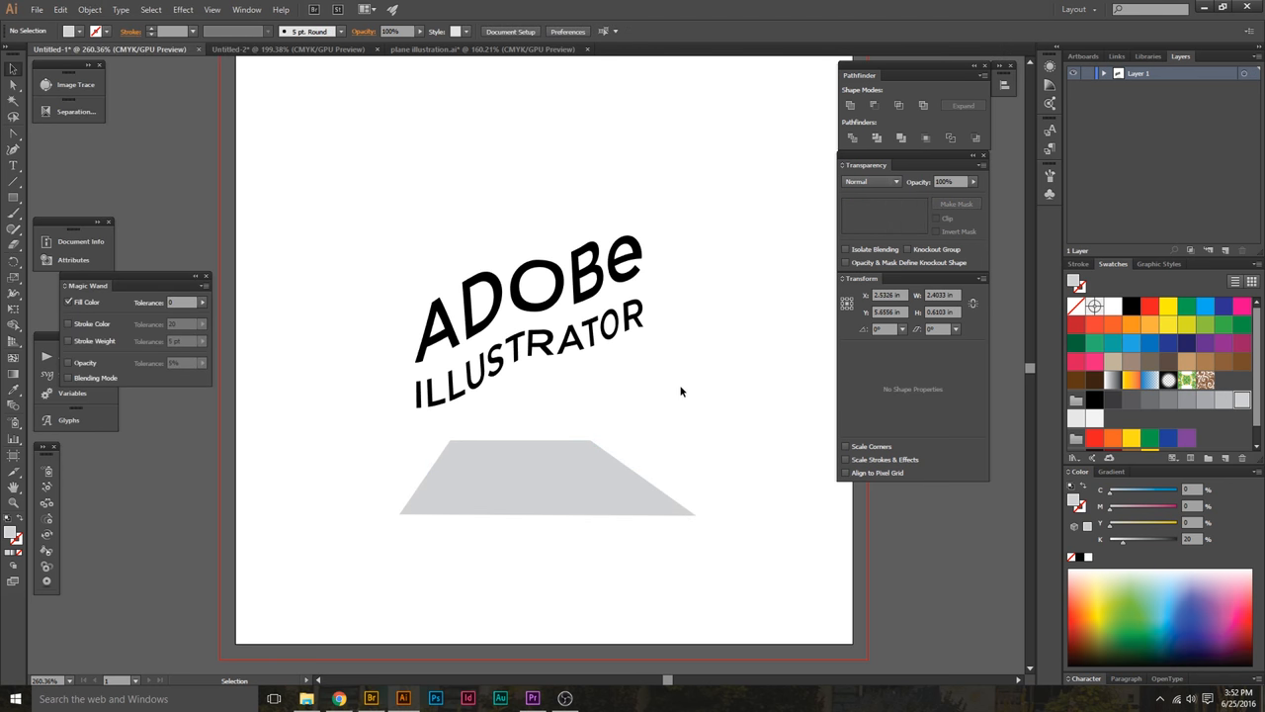
- Raise the upper-right corner point of the wavy text envelope slightly with the Direct Selection tool
click(593, 331)
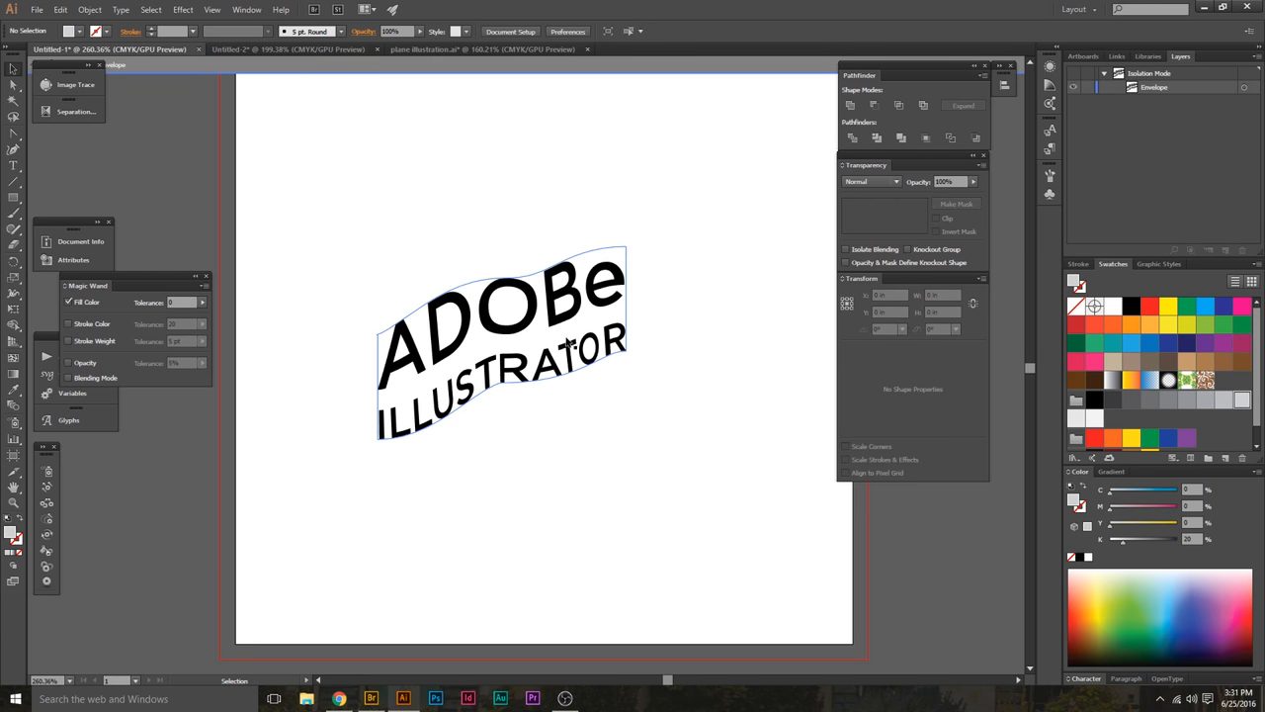
key(a)
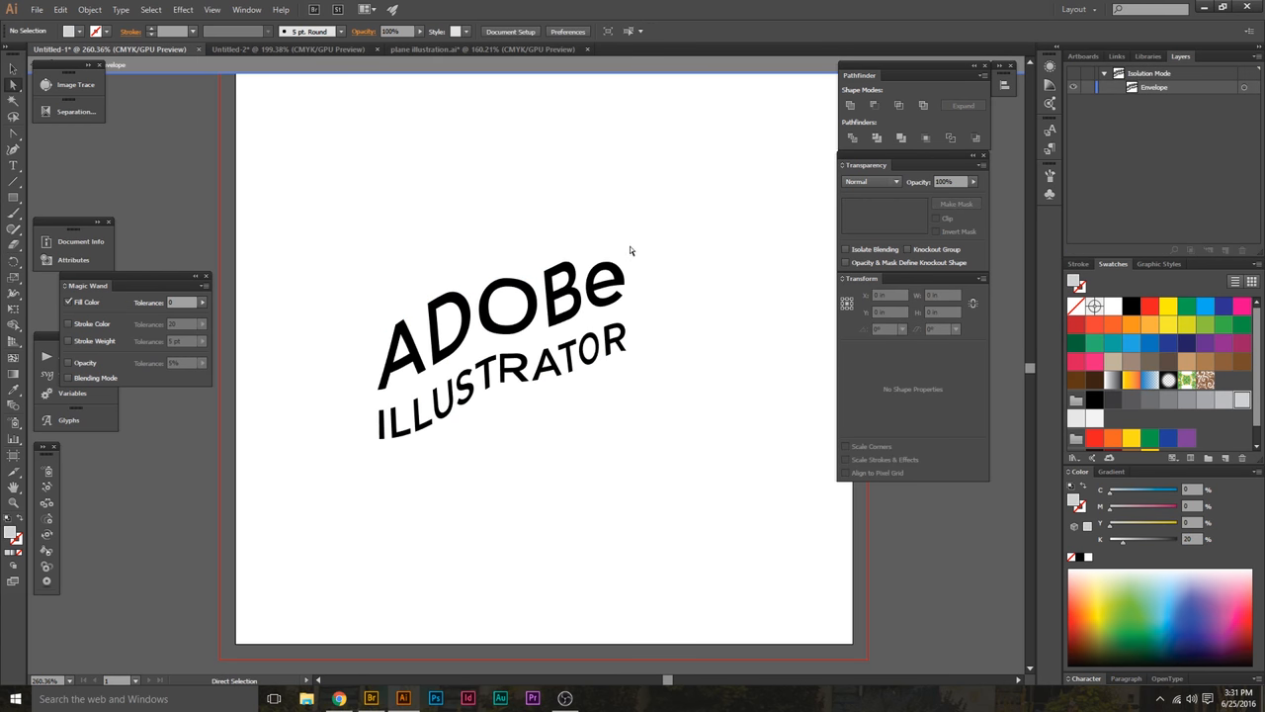
key(v)
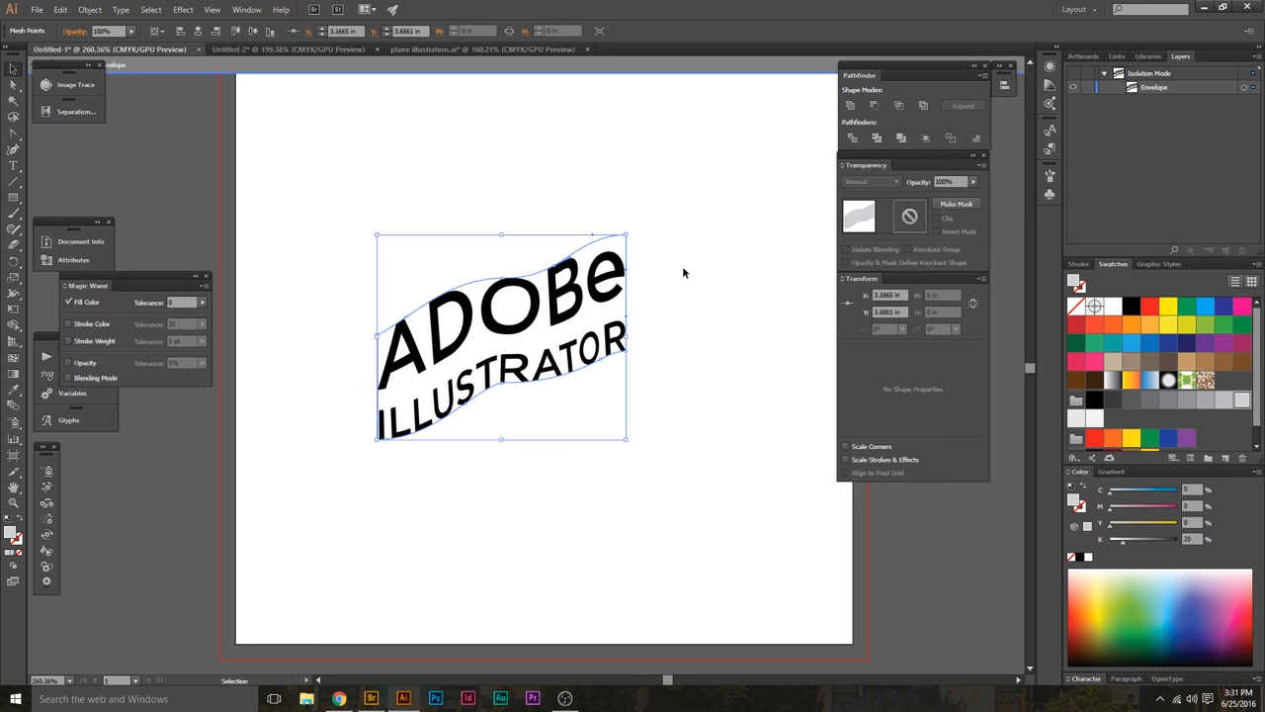